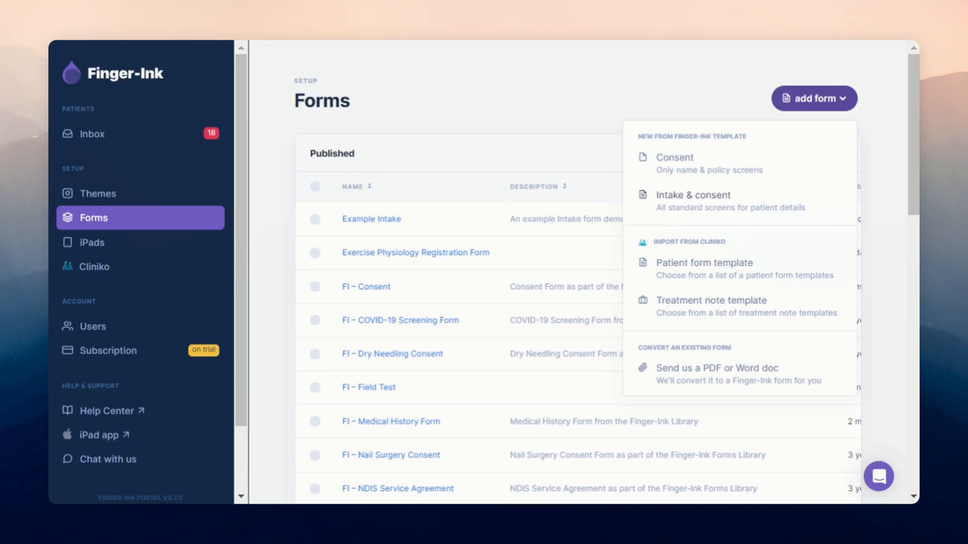
Create a new form from the Finger-Ink "Intake & consent" template and title it "Intake form".
left_click(661, 199)
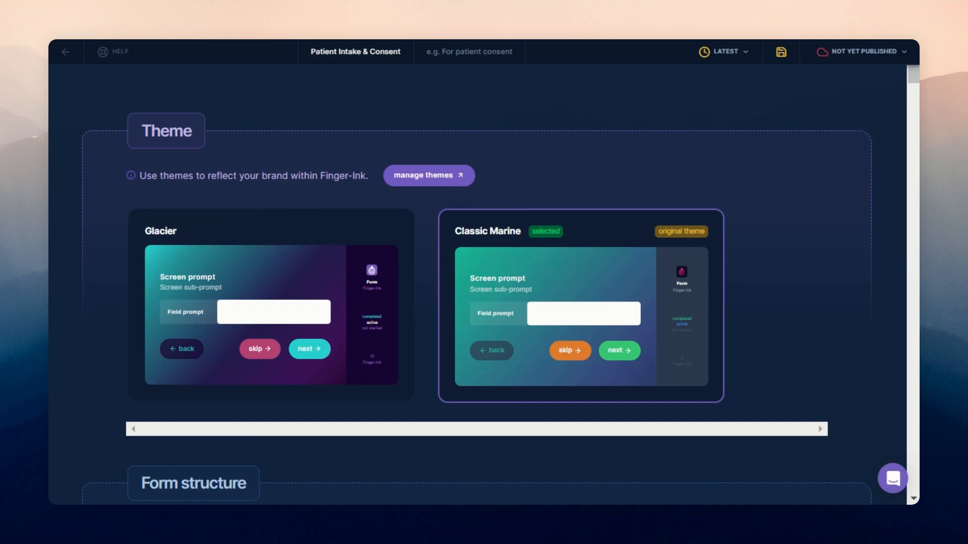
left_click(335, 52)
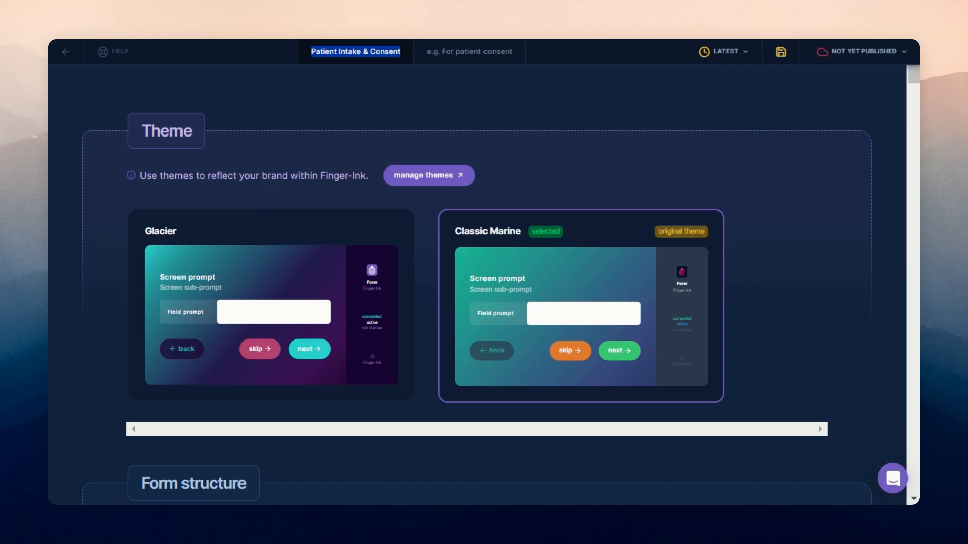
left_click(352, 52)
double_click(323, 52)
key("BackSpace")
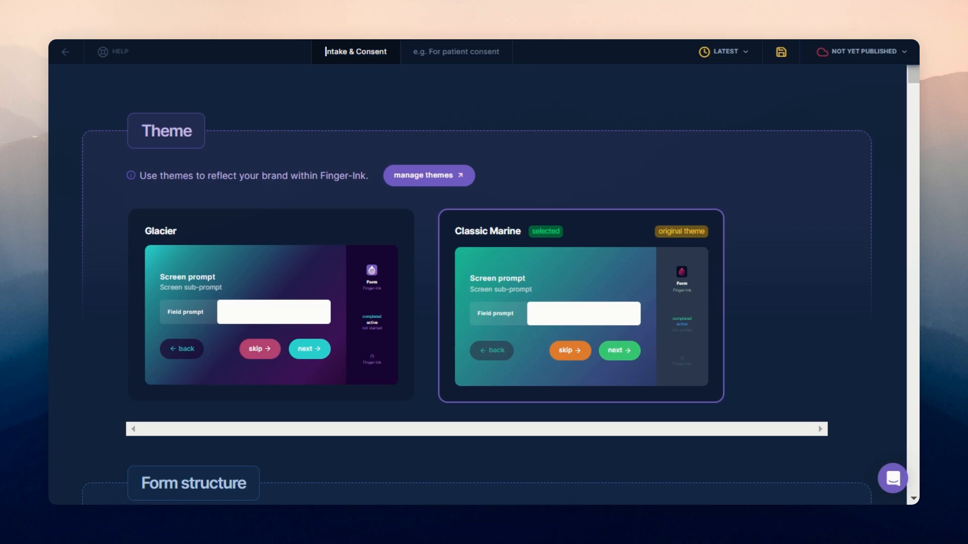
left_click_drag(348, 52, 387, 52)
key("BackSpace")
type("form")
Set the form's description to "for Mobile care patients only".
type("for")
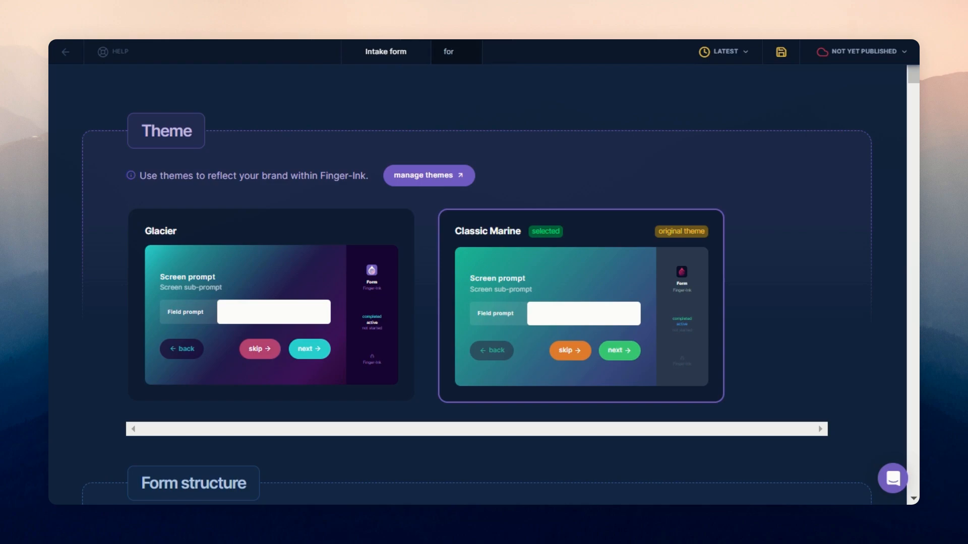
type(" Mobile care patients only")
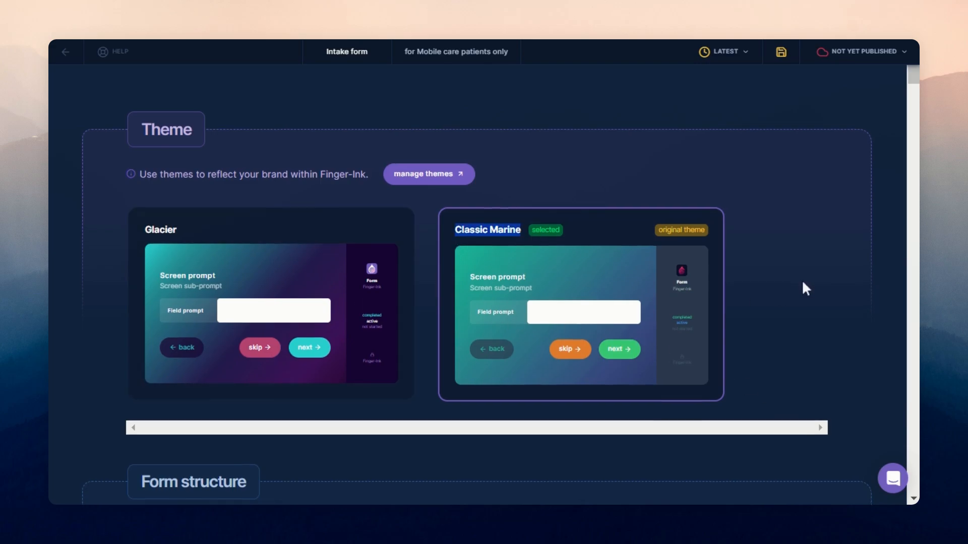
Replace the Hello screen's message with "Welcome to our clinic! 👋" and a request to take a few minutes to carefully read the information before signing.
scroll(801, 282, "down", 3)
scroll(616, 332, "down", 3)
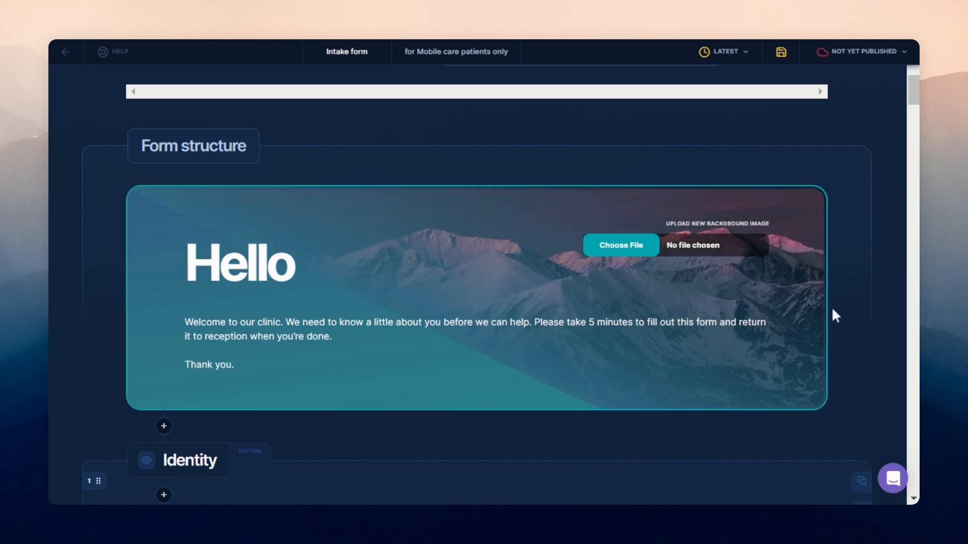
scroll(395, 303, "down", 2)
left_click_drag(181, 185, 294, 186)
scroll(333, 313, "up", 2)
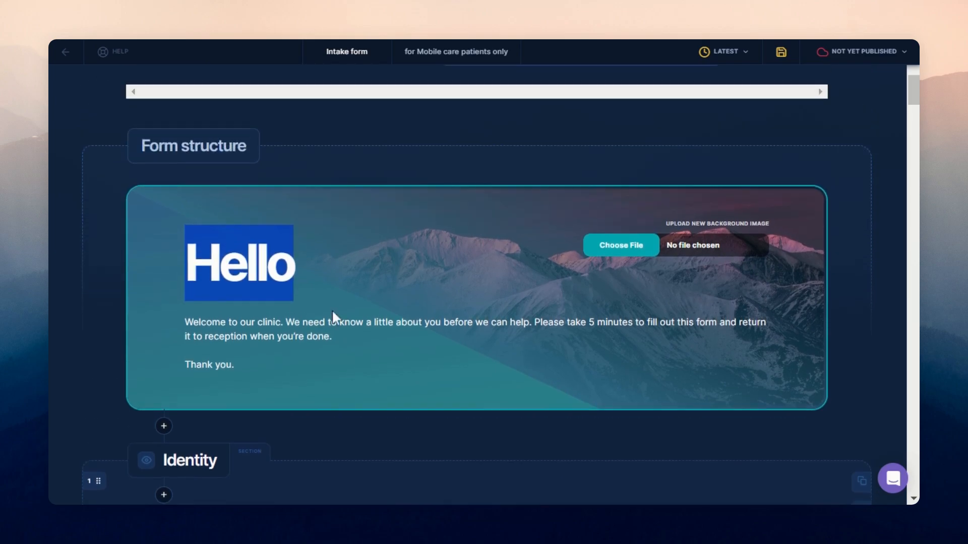
left_click(240, 321)
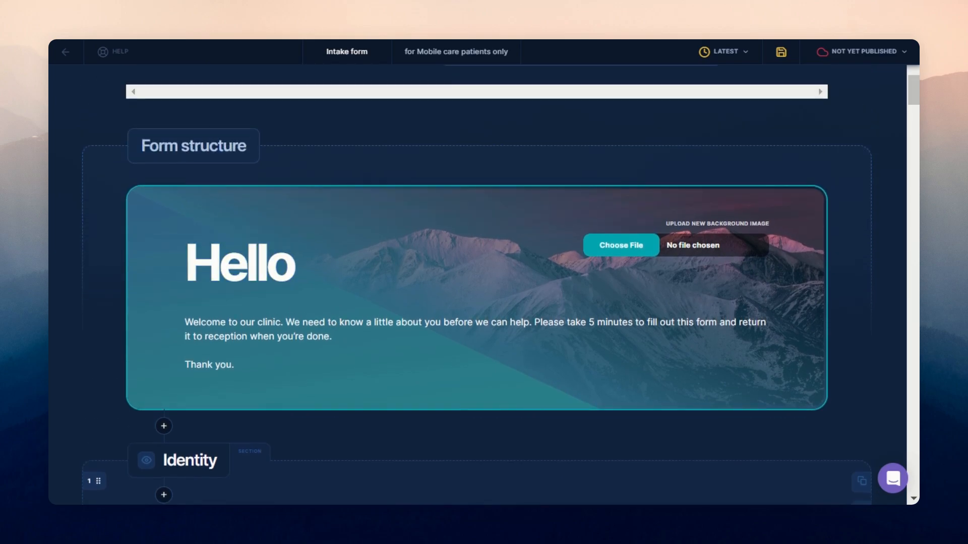
key("Escape")
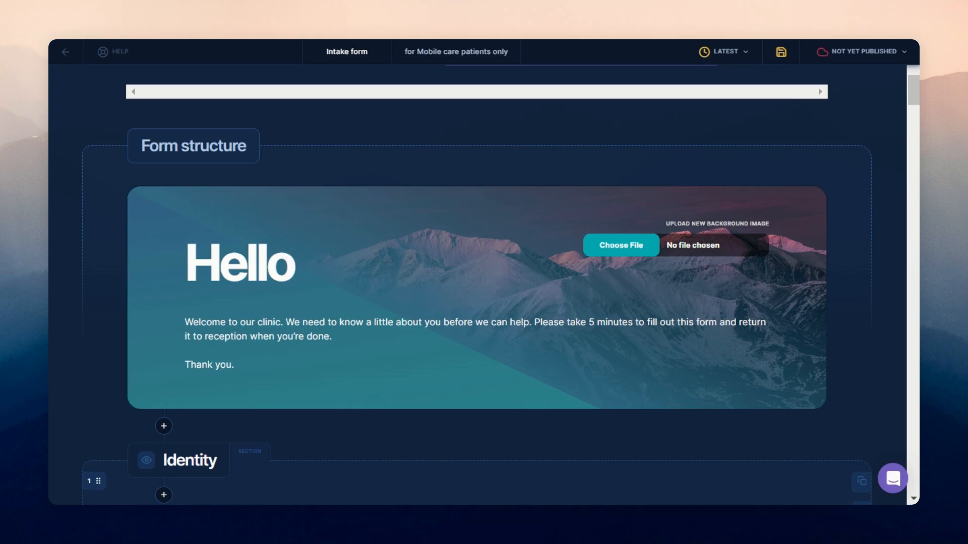
left_click_drag(185, 322, 235, 365)
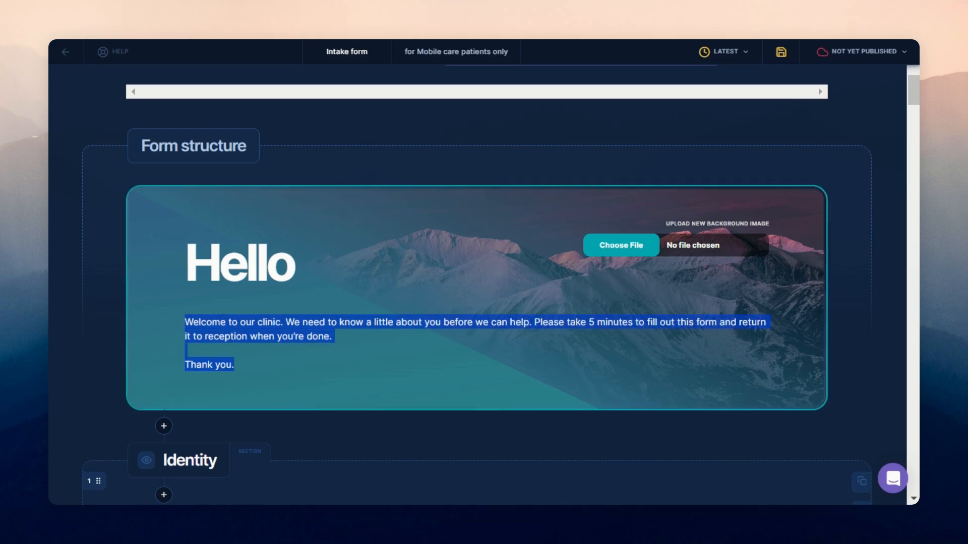
key("BackSpace")
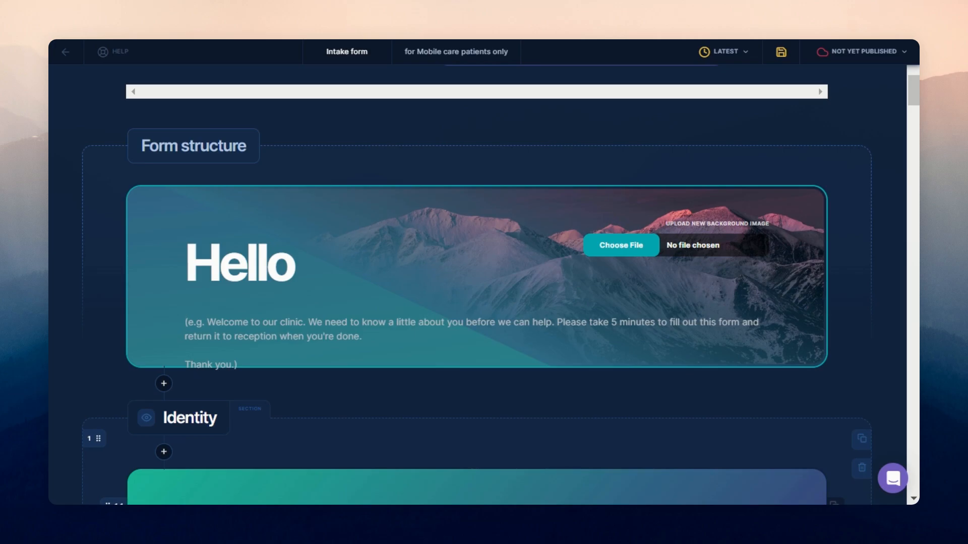
type("Welcome to our clinic! 👋 We need to know a little about you before we can help. Please take a few minutes to carefully read through the following information before signing. Thank you.")
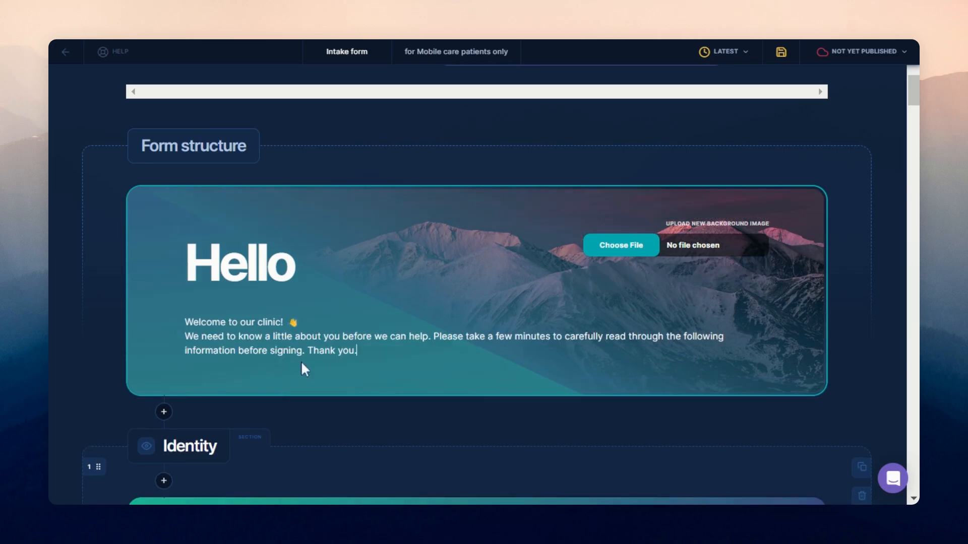
Insert a blank line below the greeting in the Hello message and replace "our clinic" with "Finger-Ink".
key("Up")
key("Up")
key("Return")
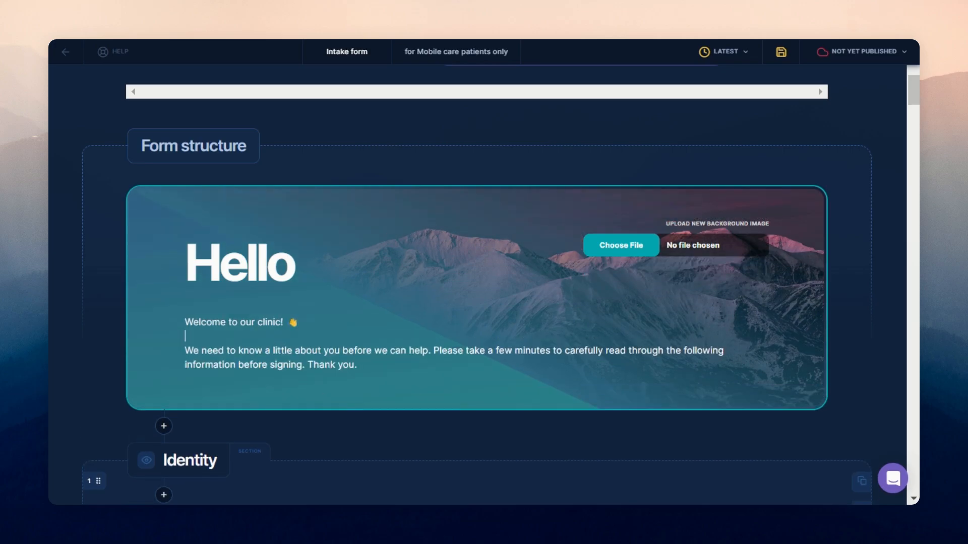
key("shift+Left")
key("shift+Left")
key("shift+Left")
key("shift+Left")
key("shift+Left")
key("shift+Left")
key("shift+Left")
key("shift+Left")
key("shift+Left")
key("shift+Left")
key("shift+Left")
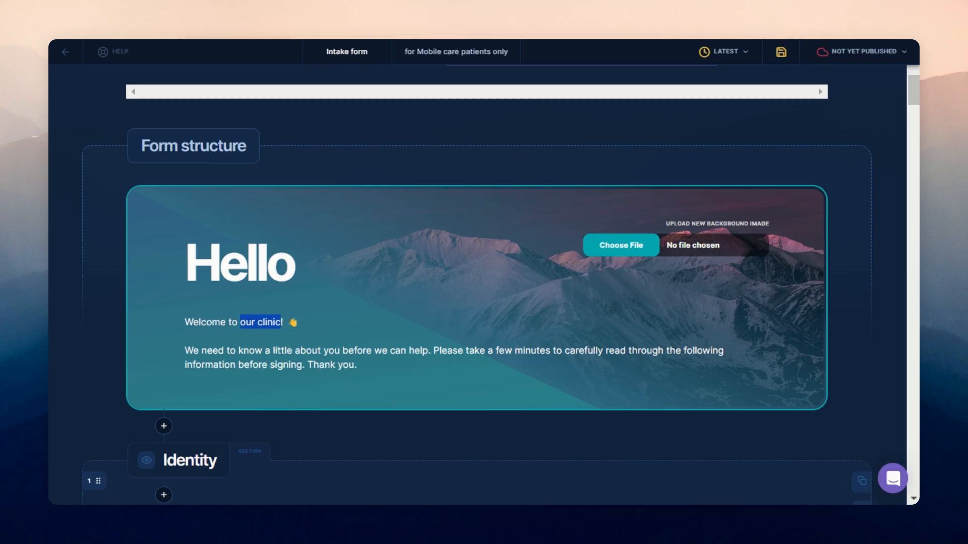
key("BackSpace")
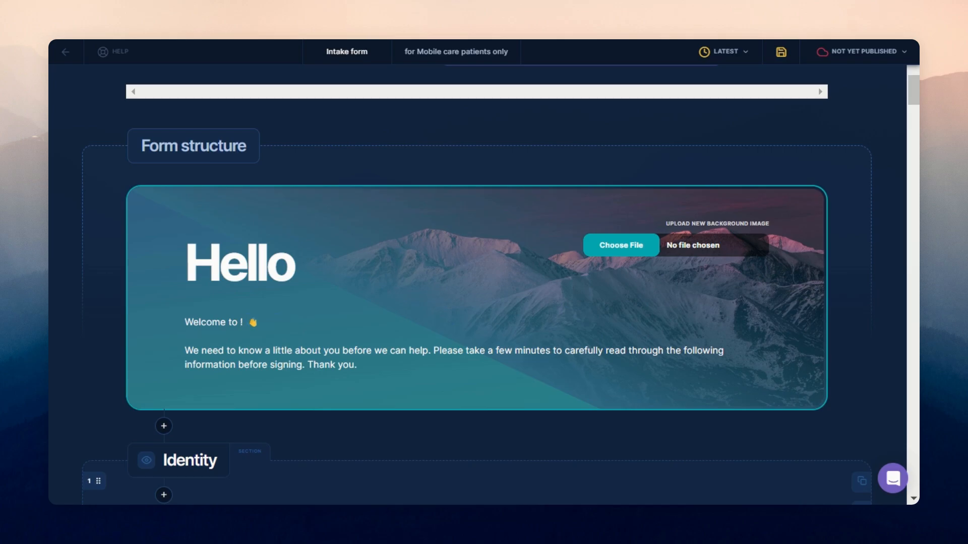
type("Finger=")
key("BackSpace")
type("-Ink")
scroll(612, 374, "down", 2)
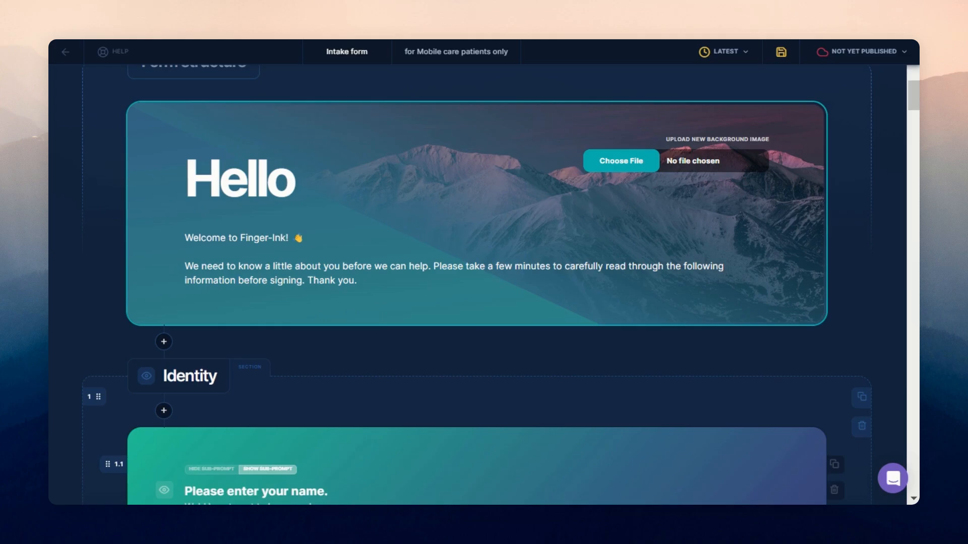
left_click(423, 280)
scroll(428, 376, "down", 2)
left_click(428, 376)
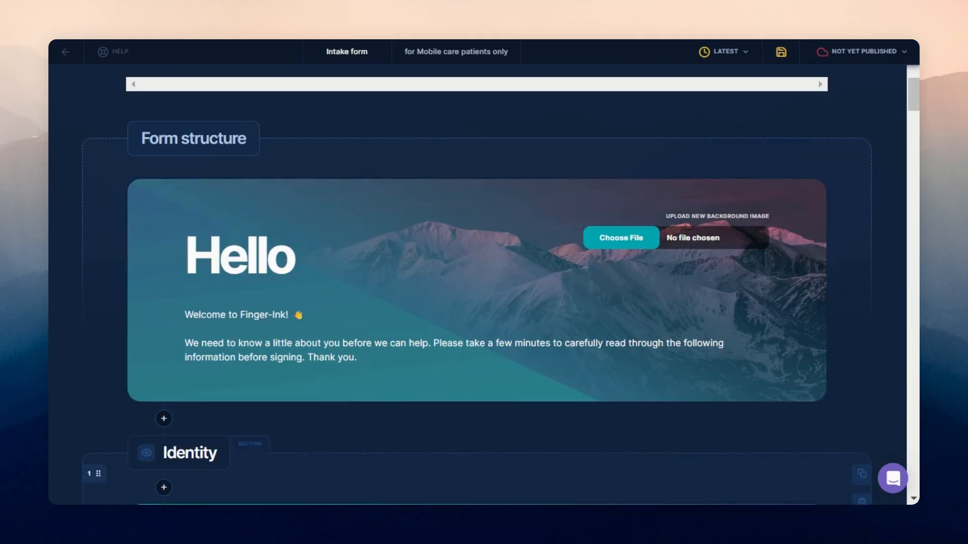
Look through the template's screens in the Identity and Contact sections up to the start of Billing.
scroll(492, 309, "down", 5)
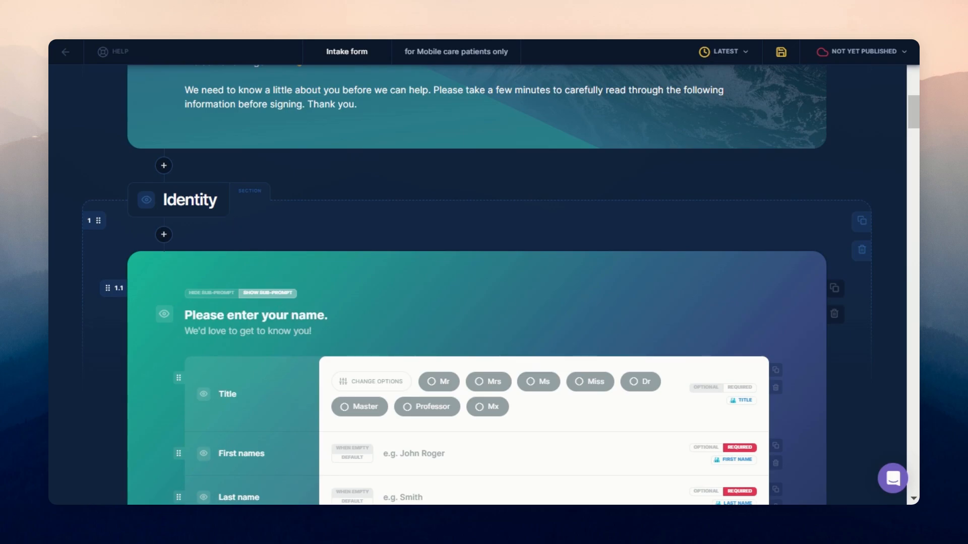
scroll(427, 319, "down", 5)
scroll(426, 316, "down", 15)
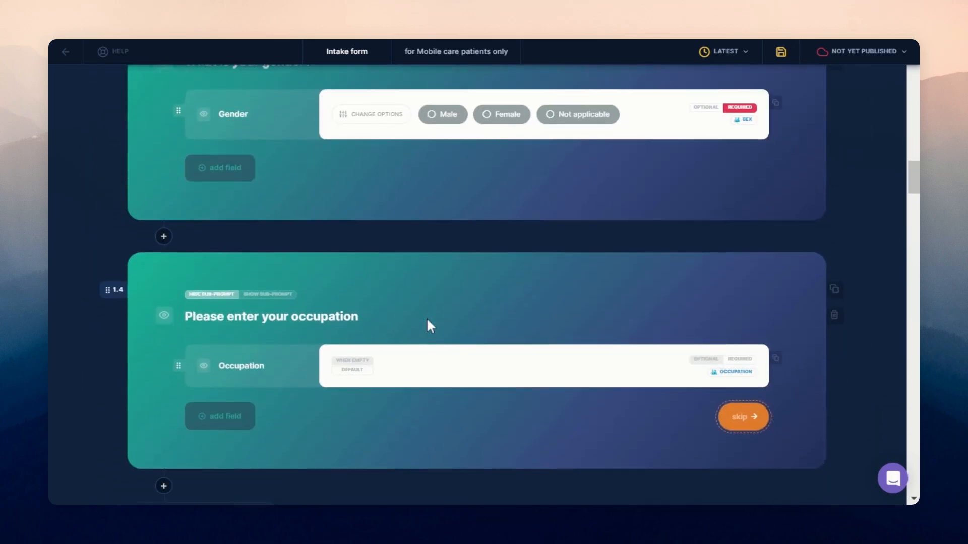
scroll(427, 323, "down", 1)
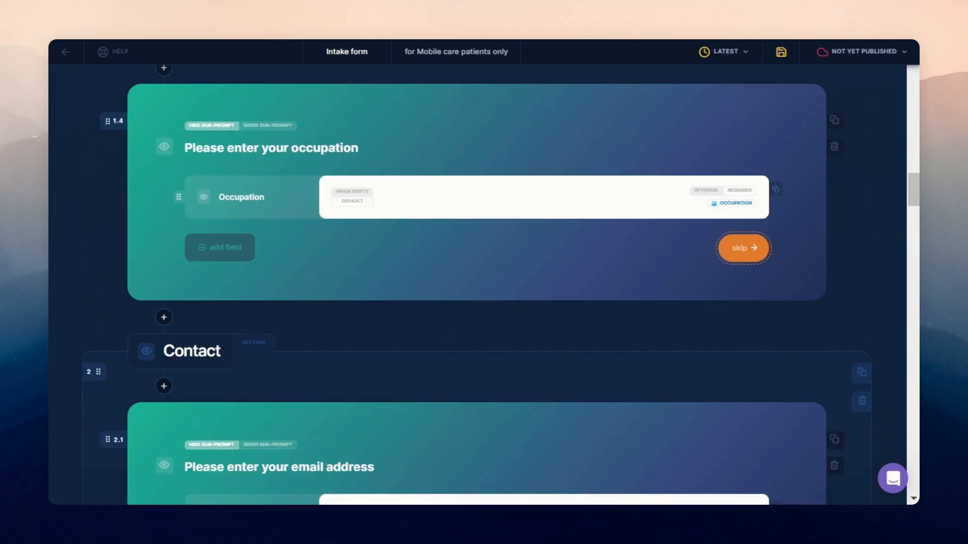
scroll(489, 362, "down", 15)
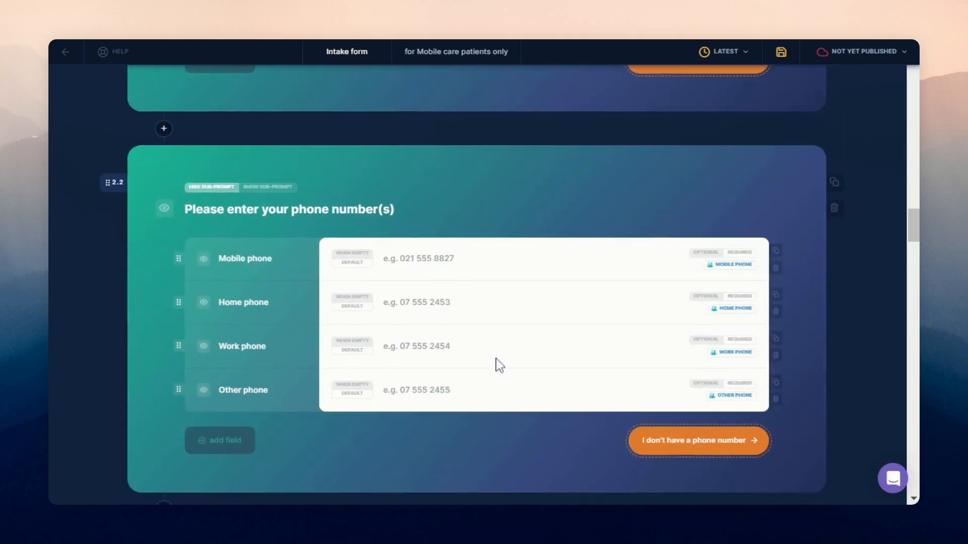
scroll(495, 362, "down", 17)
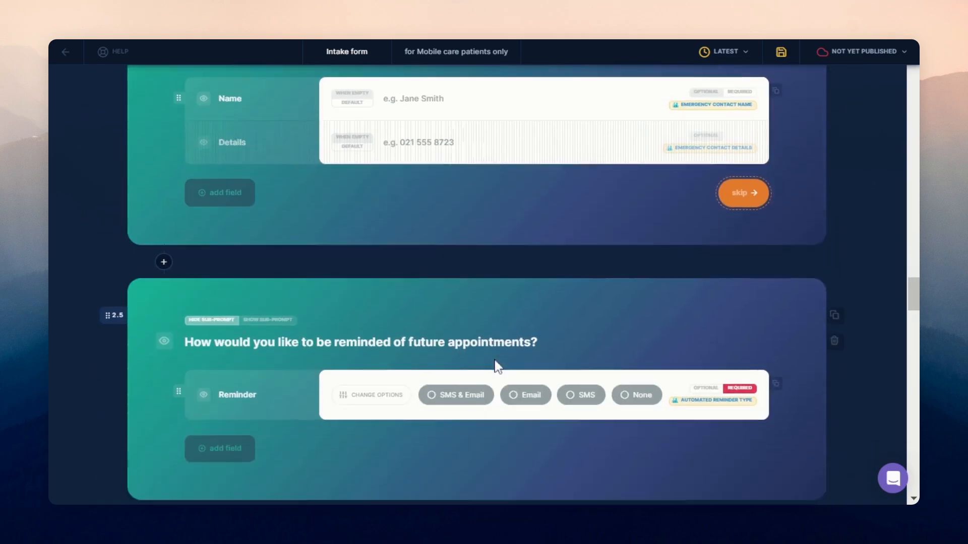
scroll(709, 380, "down", 7)
scroll(734, 381, "up", 14)
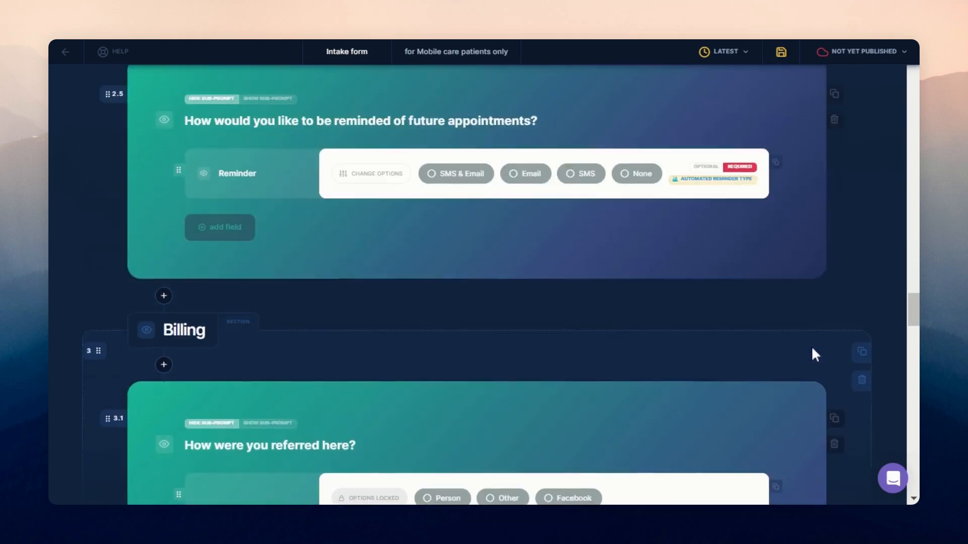
scroll(809, 350, "up", 20)
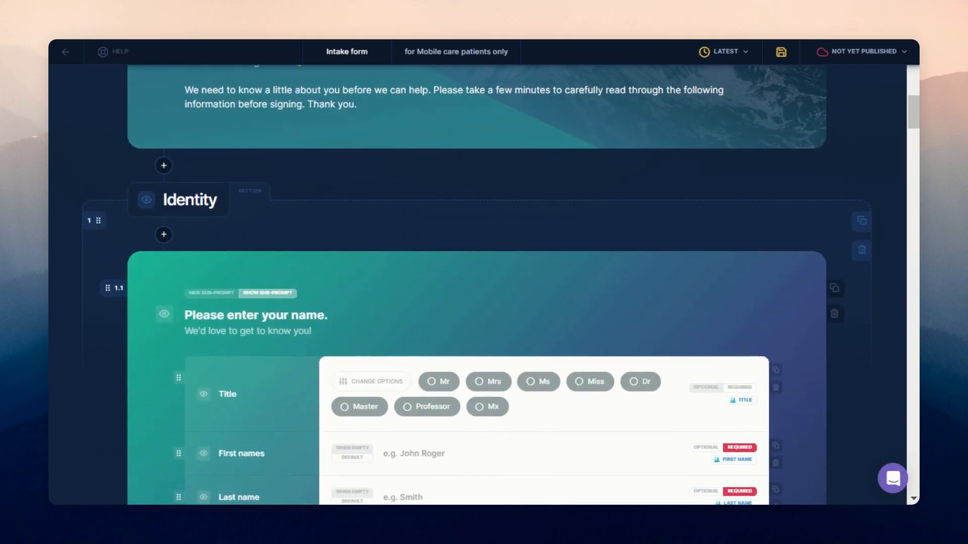
Rename the Identity section to "Personal details".
double_click(189, 200)
key("BackSpace")
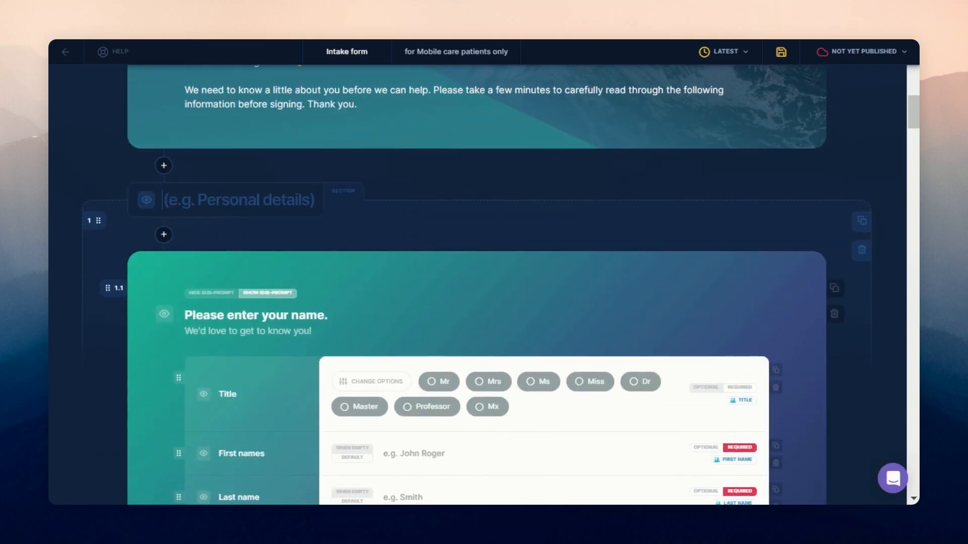
type("Perso")
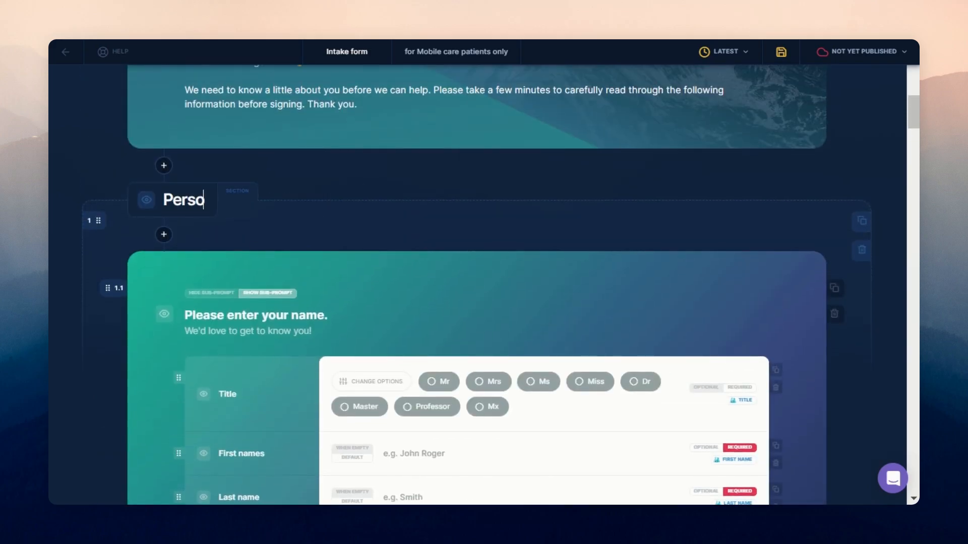
type("nal d")
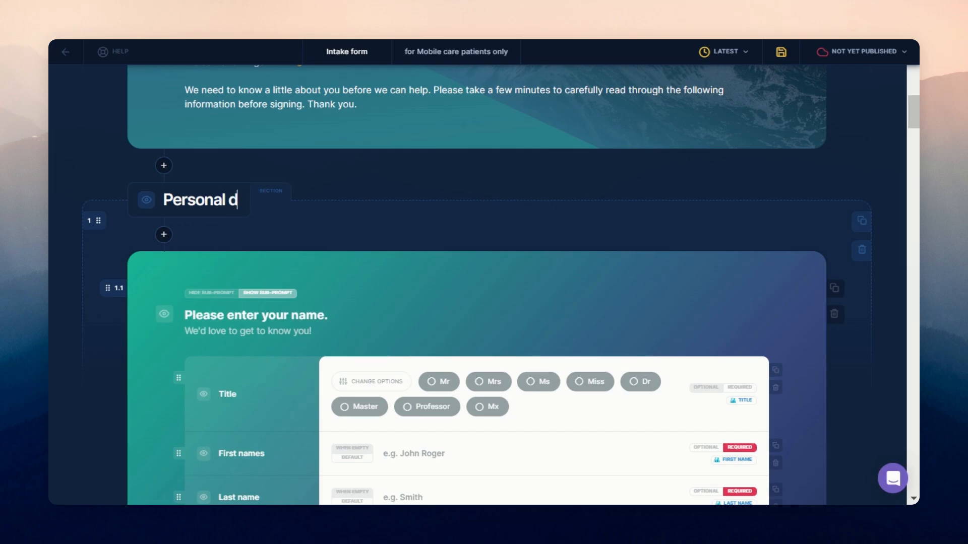
type("etails")
Remove the full stops from the end of the "Please enter your name" and "Please enter your date of birth" prompts.
left_click(328, 315)
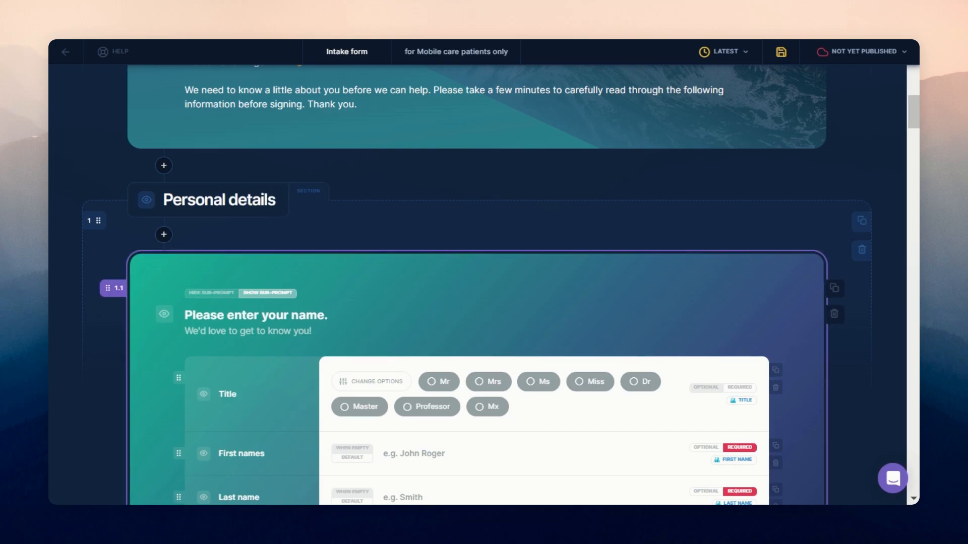
key("BackSpace")
scroll(255, 194, "down", 2)
scroll(629, 348, "down", 5)
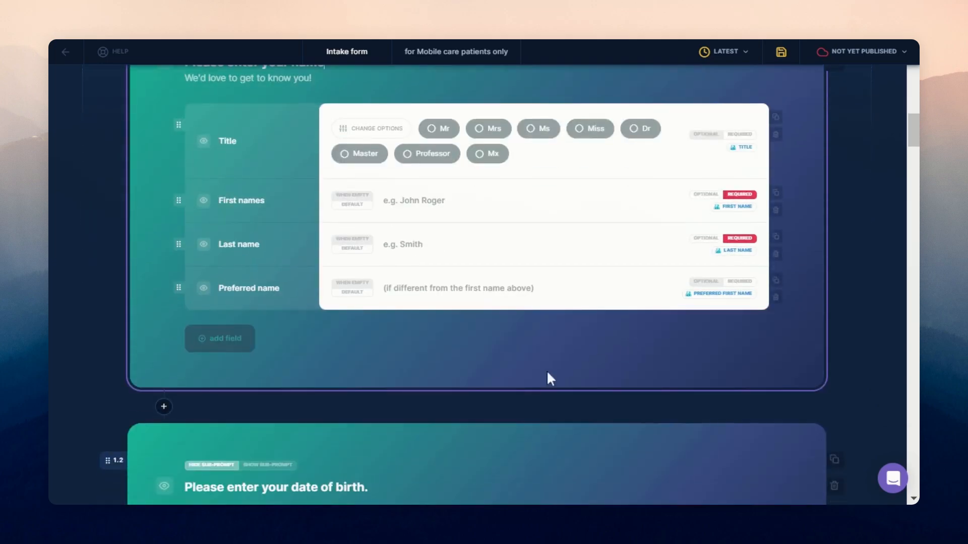
left_click(369, 403)
key("BackSpace")
scroll(805, 309, "up", 3)
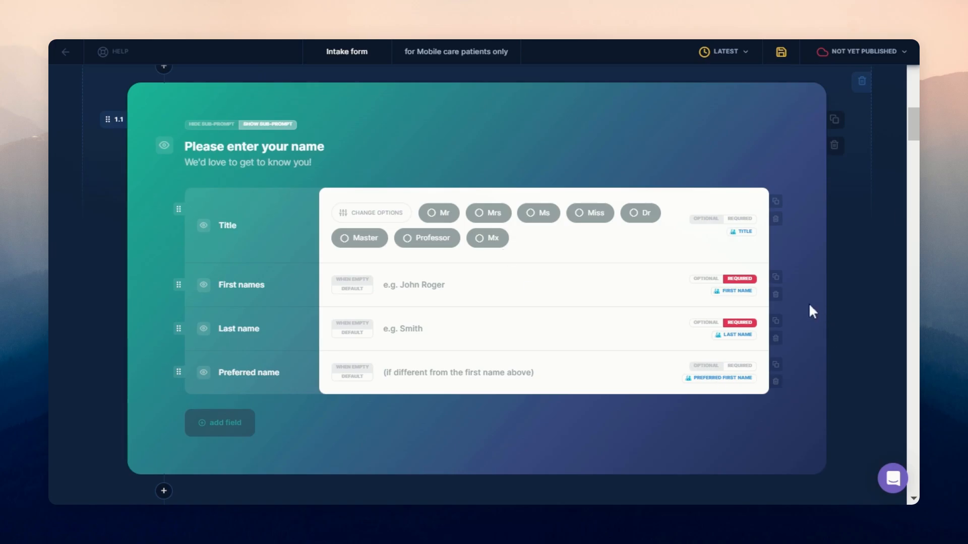
Make the Occupation field required on the "Please enter your occupation" screen.
scroll(809, 305, "down", 6)
scroll(780, 321, "down", 3)
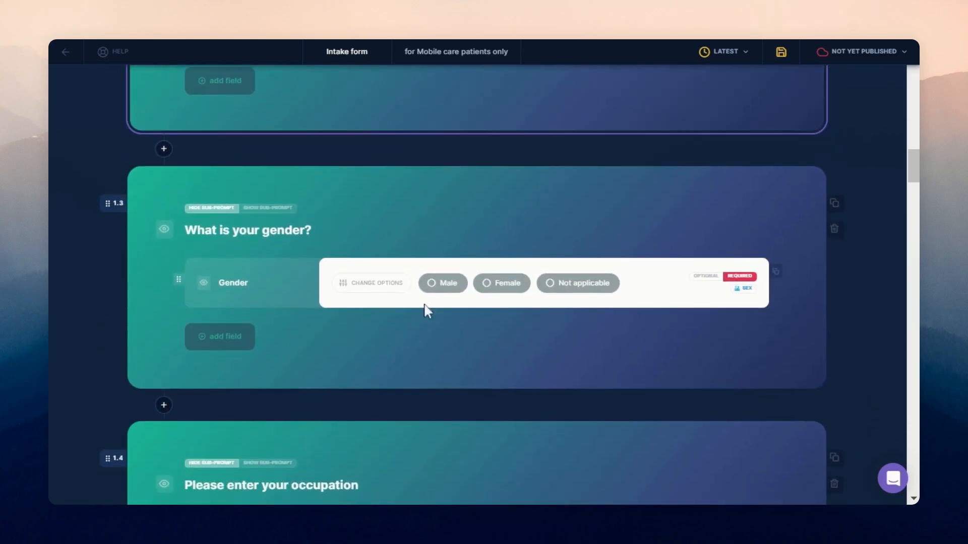
scroll(761, 322, "down", 3)
scroll(761, 322, "up", 3)
scroll(715, 319, "down", 3)
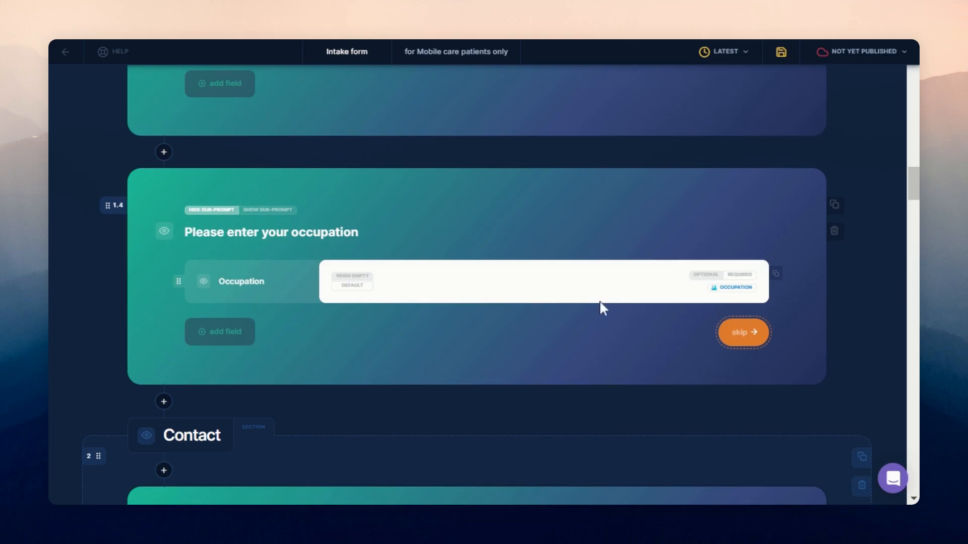
scroll(600, 305, "up", 3)
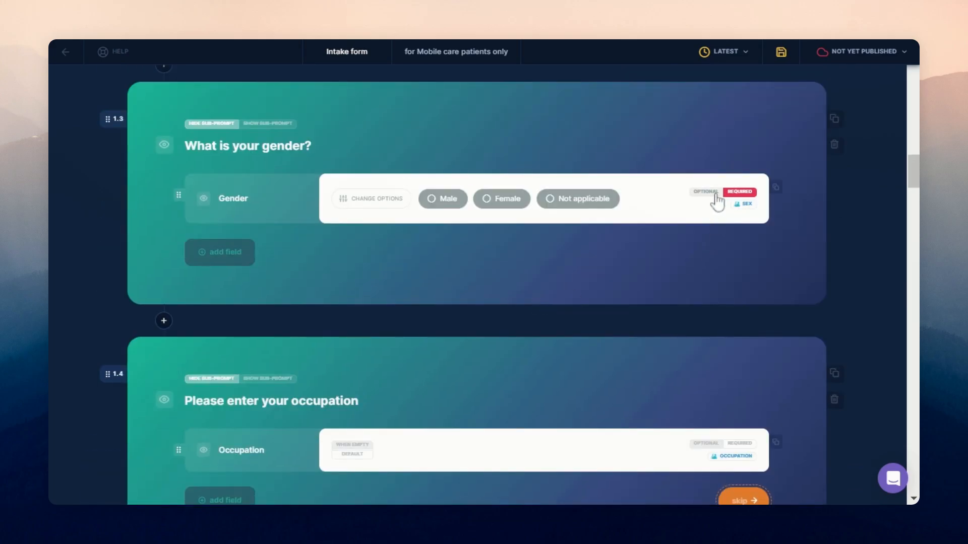
scroll(715, 356, "down", 3)
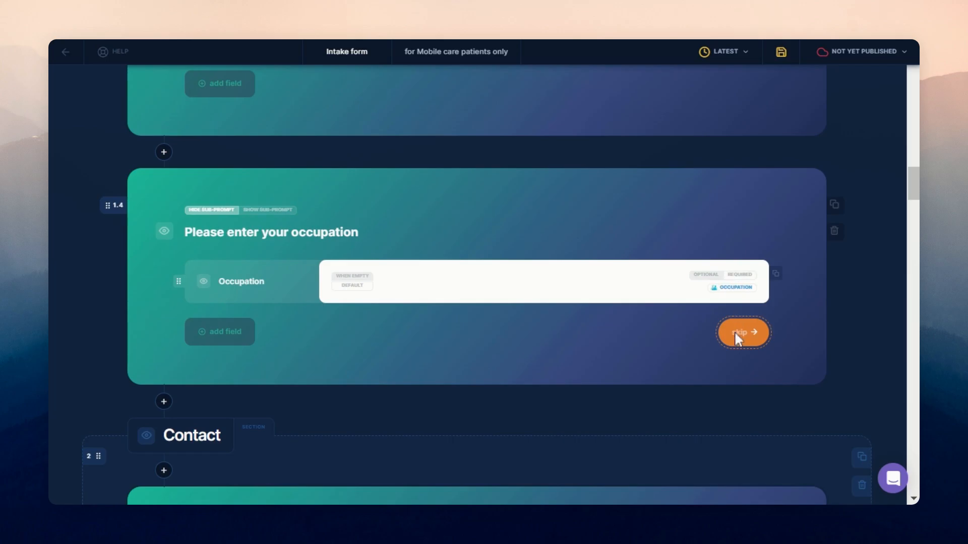
left_click(739, 274)
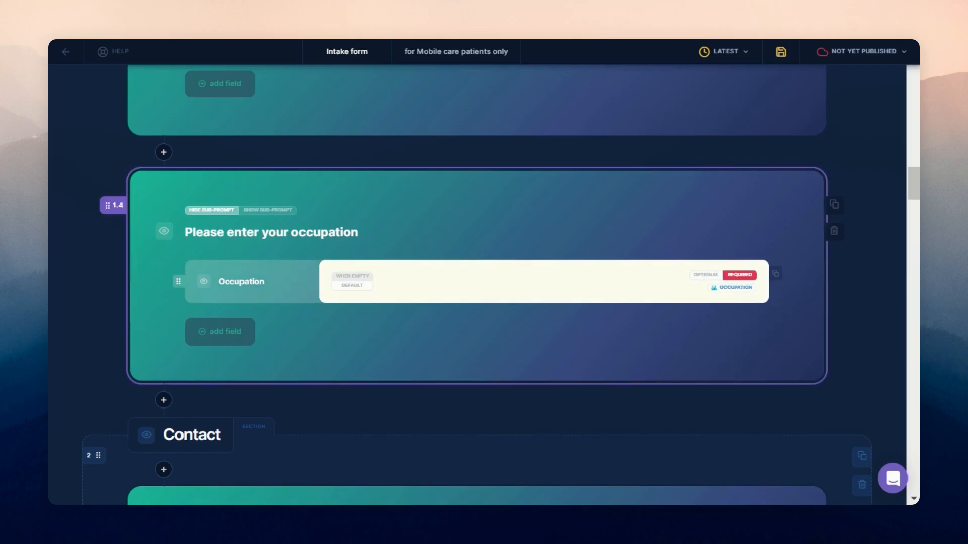
Rename the Contact section to "Contact details".
scroll(727, 332, "down", 2)
scroll(727, 332, "down", 1)
left_click(238, 269)
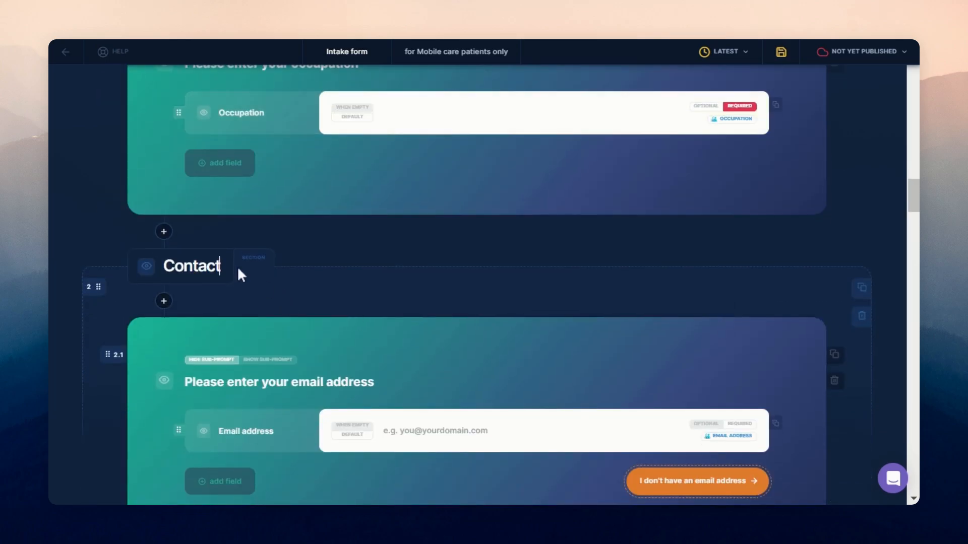
type("details")
Make the Email address field required on the "Please enter your email address" screen.
scroll(678, 297, "down", 3)
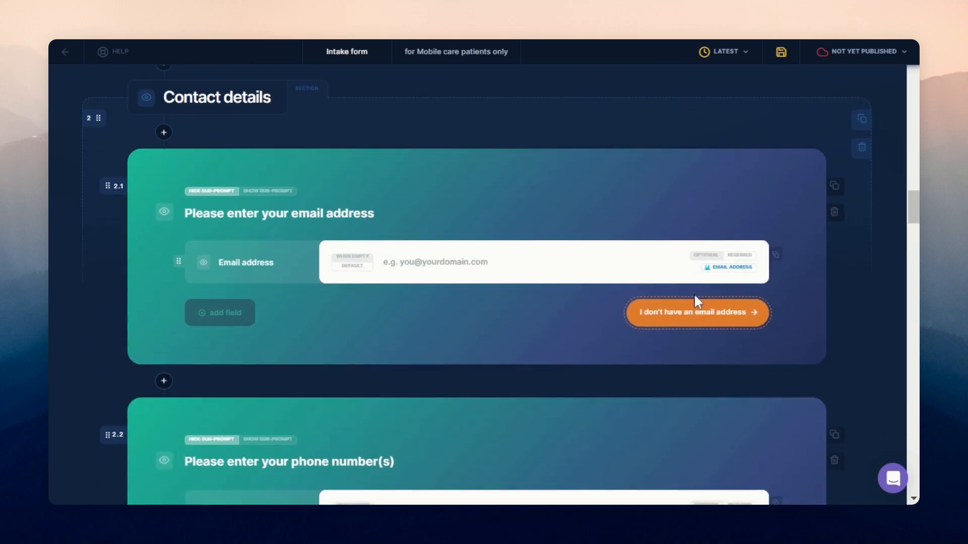
left_click(743, 258)
left_click(743, 259)
Make the Mobile phone field on the phone number screen and the Post code field on the address screen required.
scroll(731, 332, "down", 3)
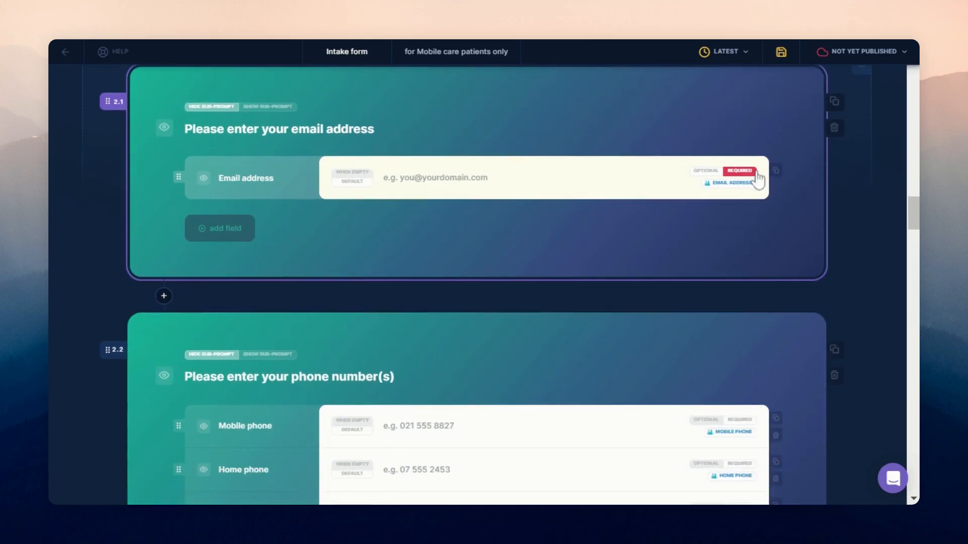
scroll(291, 242, "down", 2)
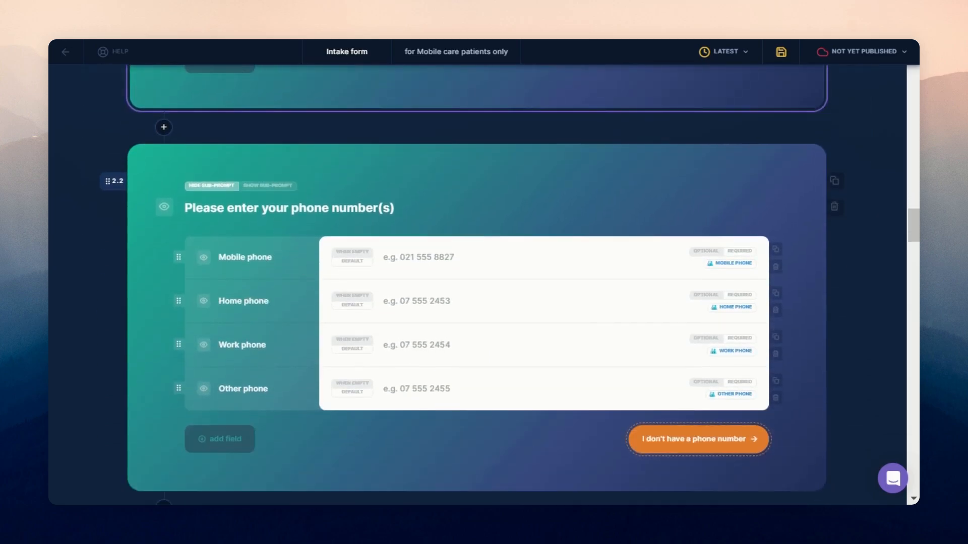
left_click(743, 255)
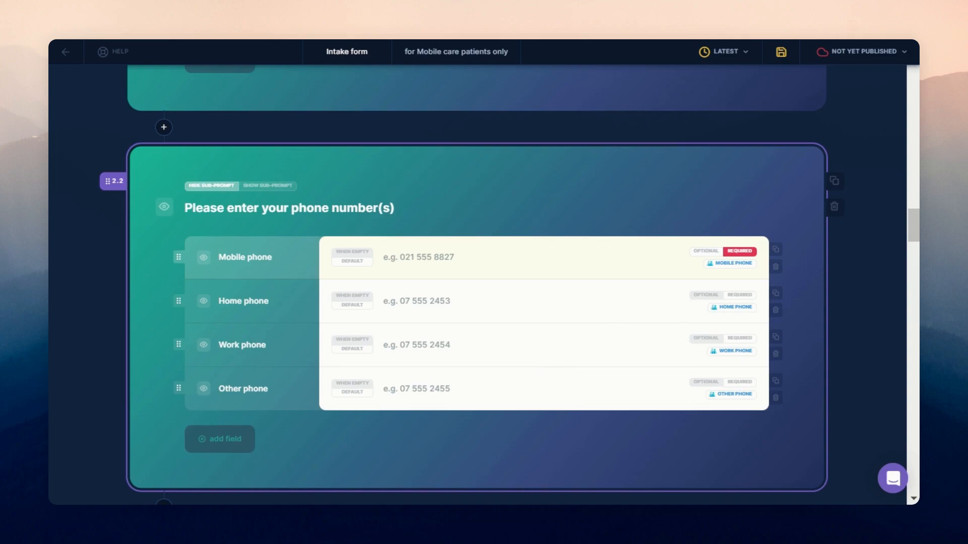
scroll(685, 395, "down", 10)
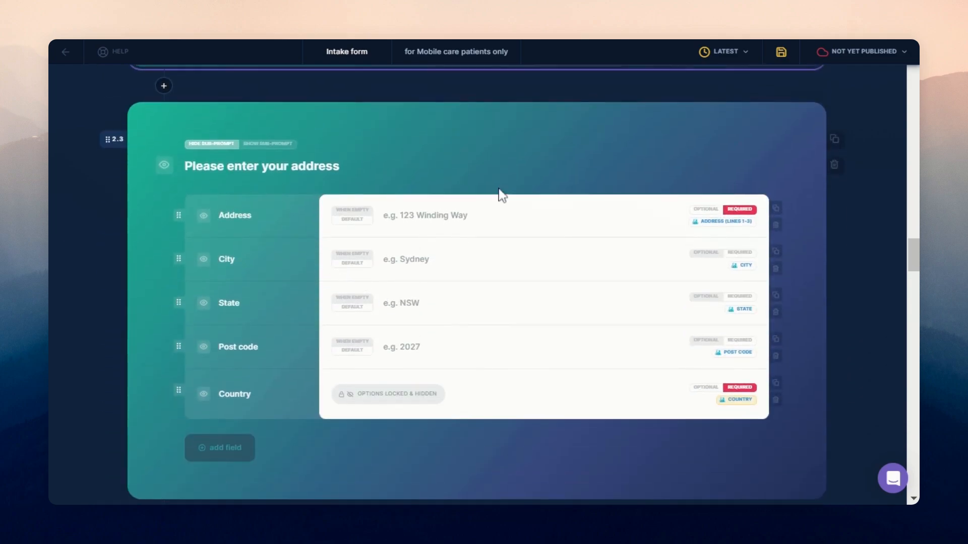
left_click(739, 340)
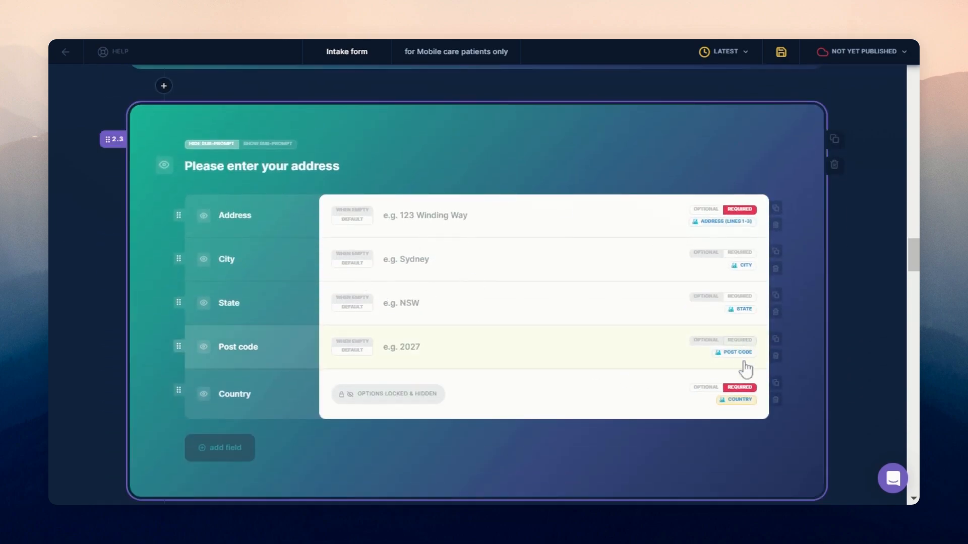
Make the Name field required on the "Please enter your emergency contact" screen.
scroll(761, 401, "down", 8)
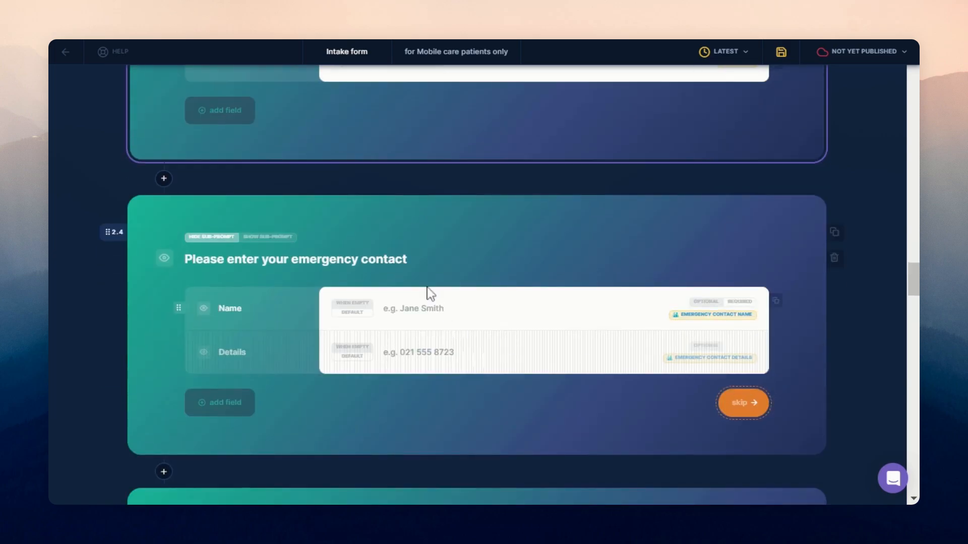
left_click(427, 289)
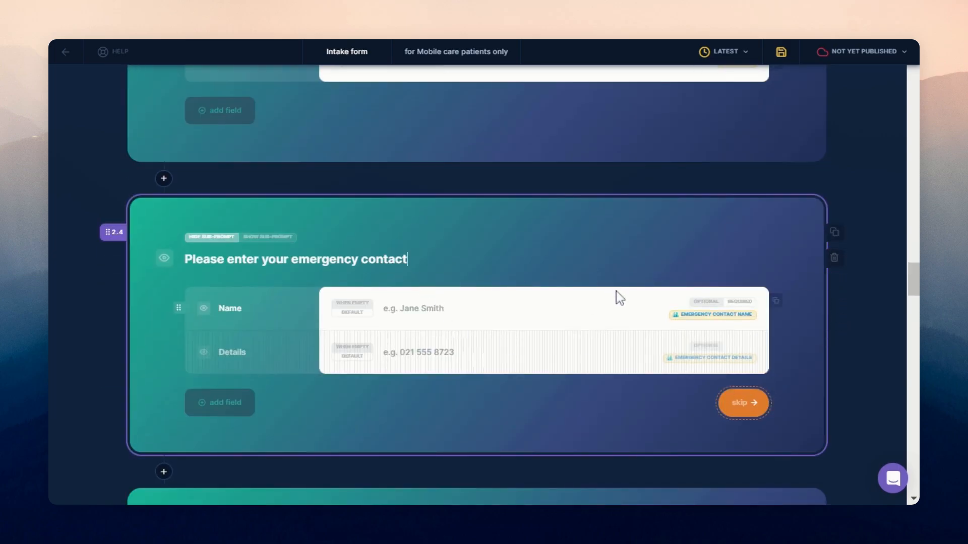
scroll(857, 341, "down", 3)
scroll(824, 303, "up", 3)
left_click(874, 273)
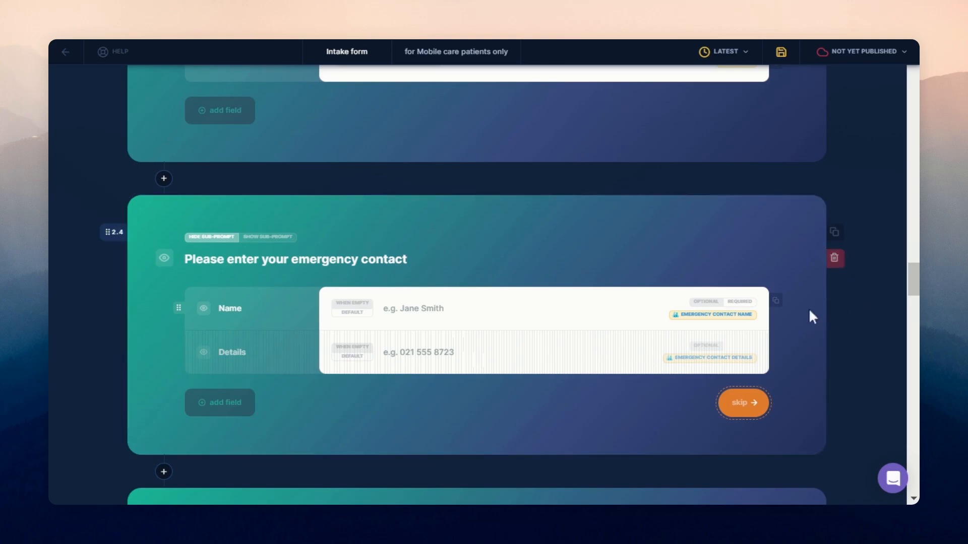
scroll(726, 383, "up", 3)
scroll(580, 331, "up", 2)
scroll(580, 333, "up", 7)
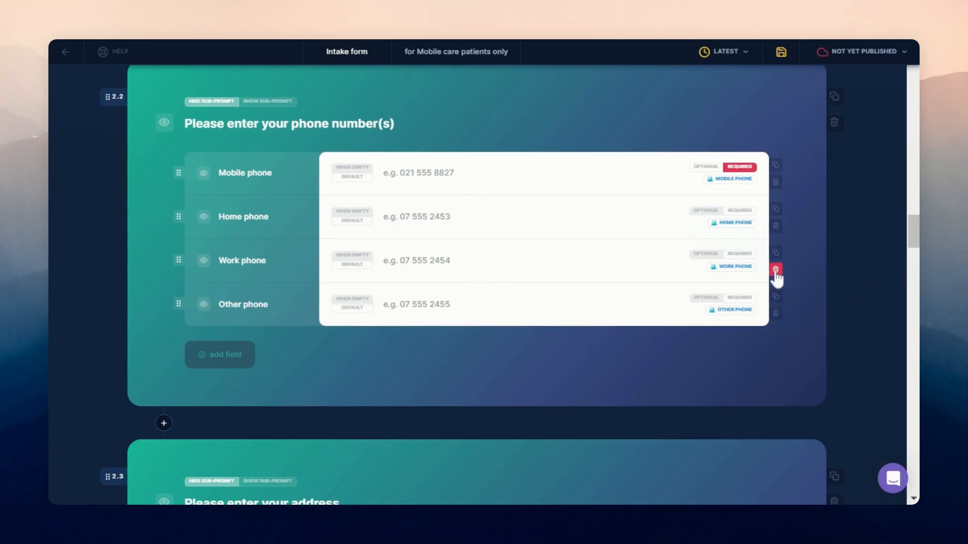
scroll(771, 238, "down", 10)
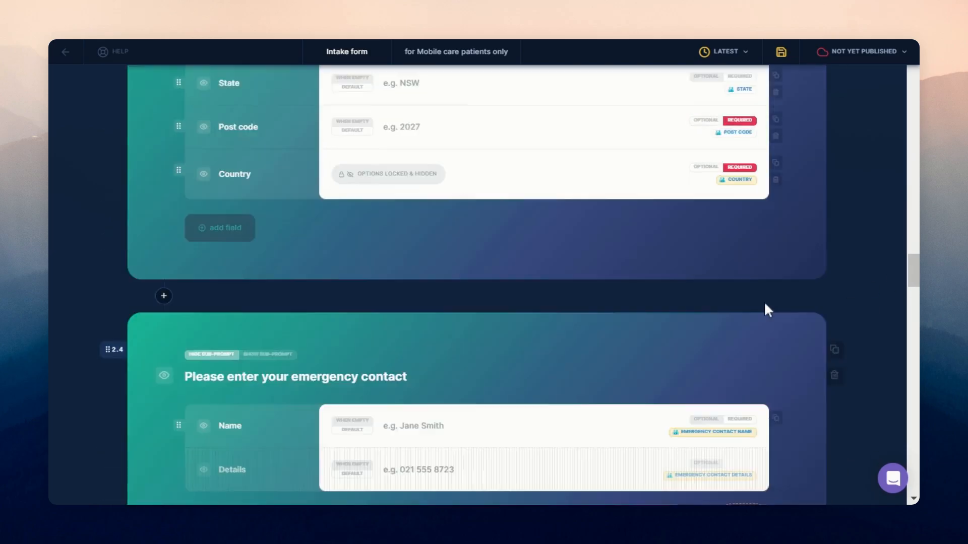
scroll(764, 301, "down", 5)
scroll(791, 304, "up", 2)
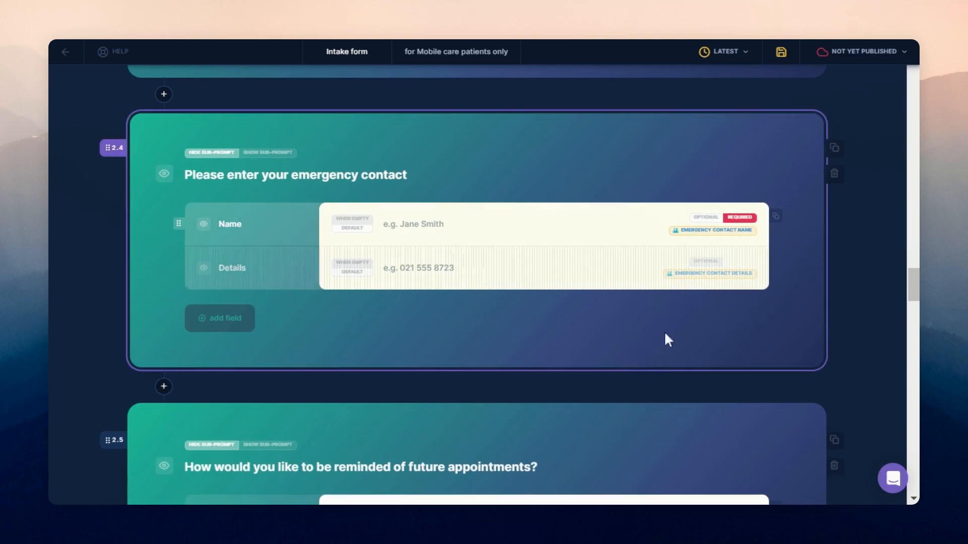
Delete the "How would you like to be reminded of future appointments?" screen from the Contact details section.
scroll(676, 343, "down", 3)
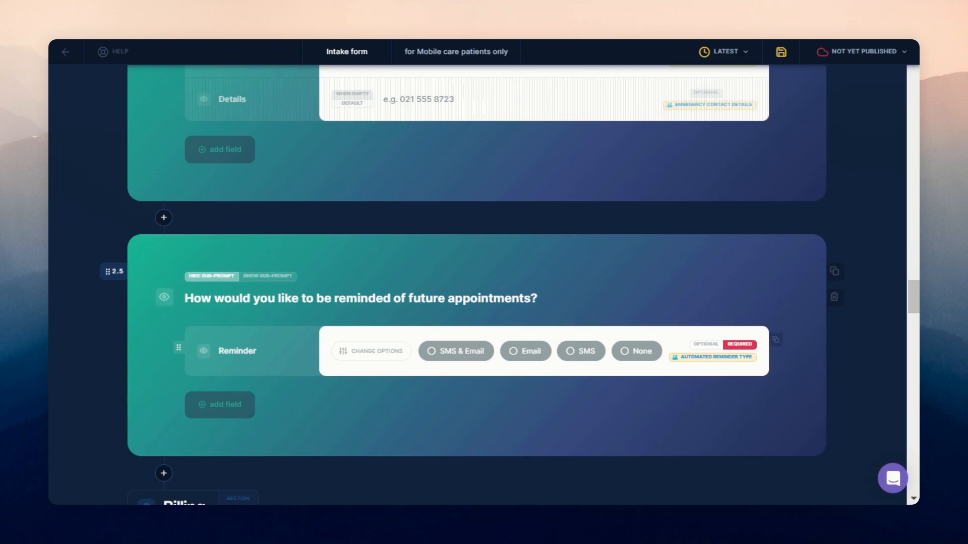
left_click_drag(185, 299, 537, 300)
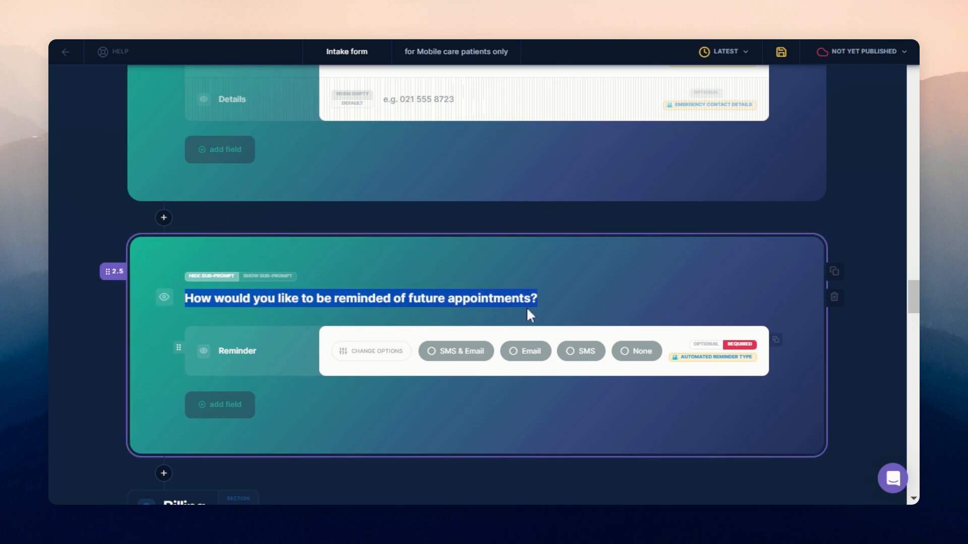
left_click(835, 301)
left_click(328, 360)
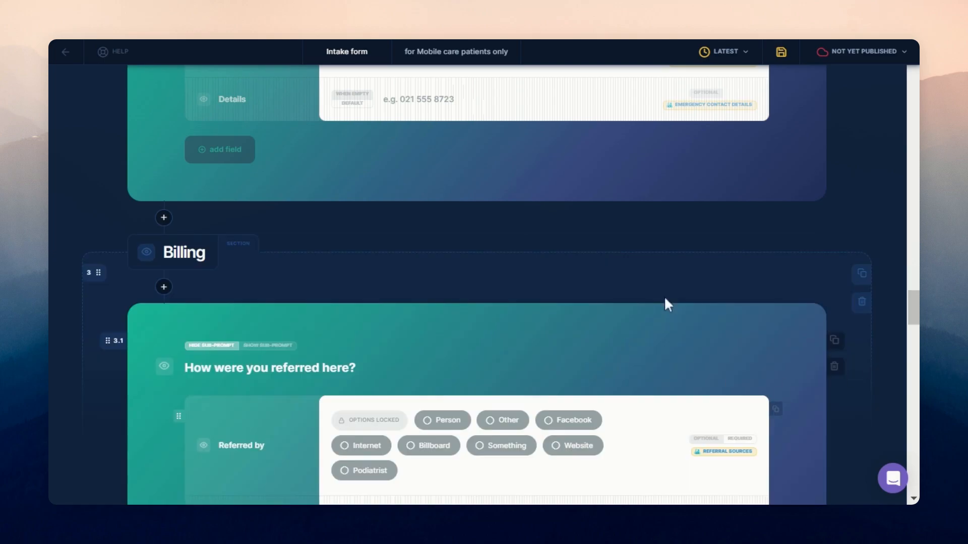
Rename the Billing section to "Referral".
scroll(619, 330, "up", 1)
scroll(619, 330, "down", 2)
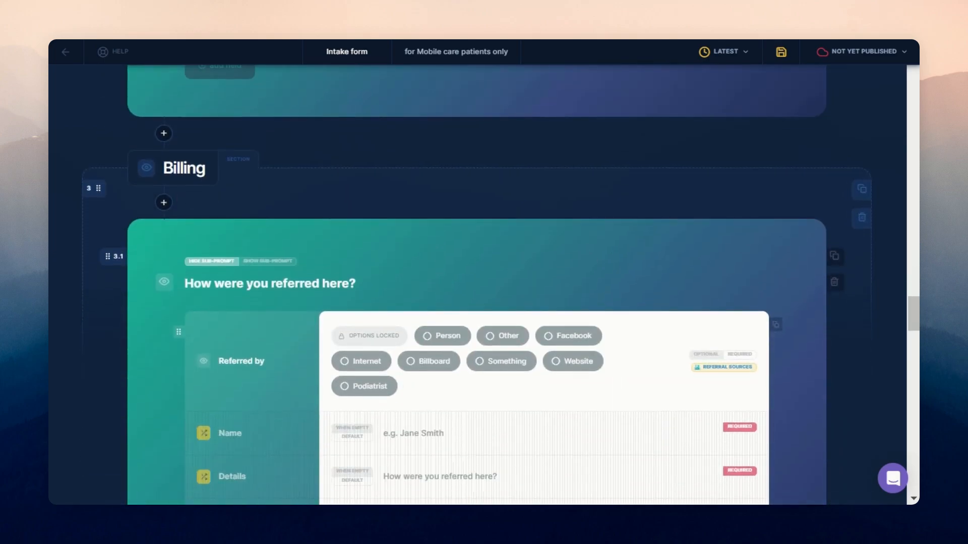
double_click(184, 169)
key("BackSpace")
type("re")
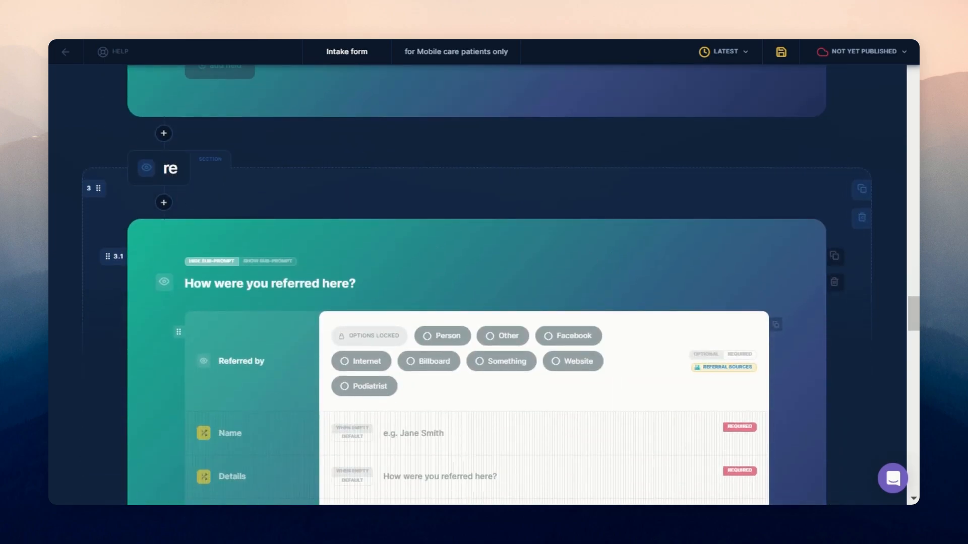
key("BackSpace")
key("BackSpace")
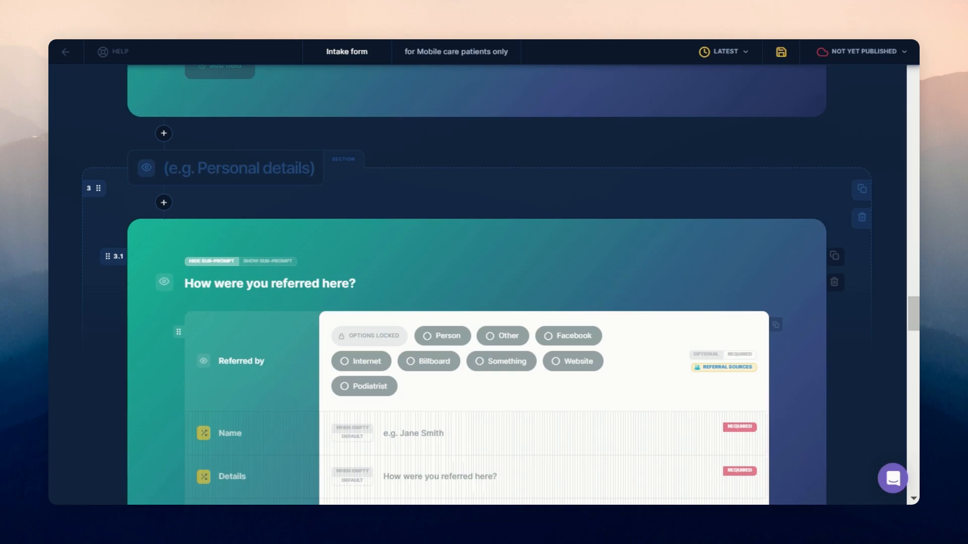
type("Referral")
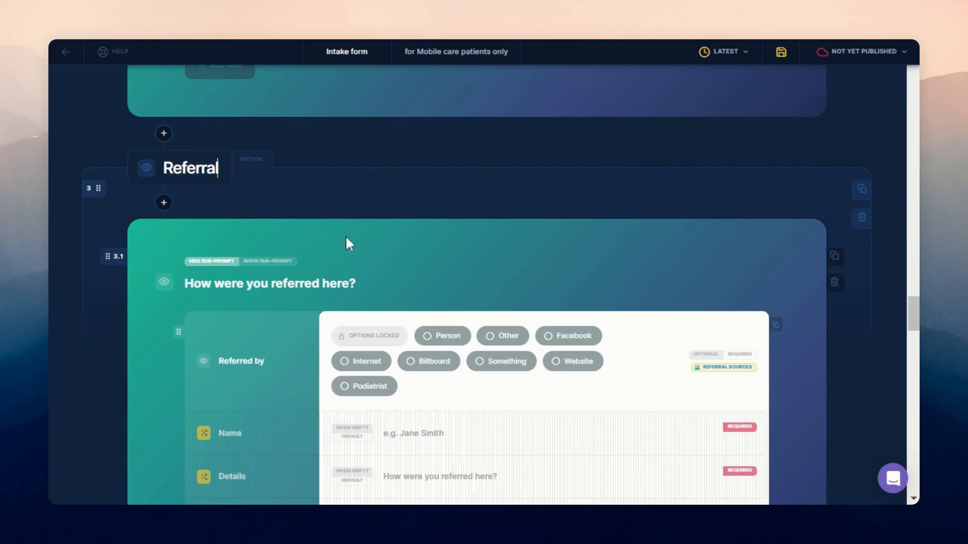
Delete the "Who should we send invoices to?" screen from the Referral section.
scroll(402, 177, "down", 6)
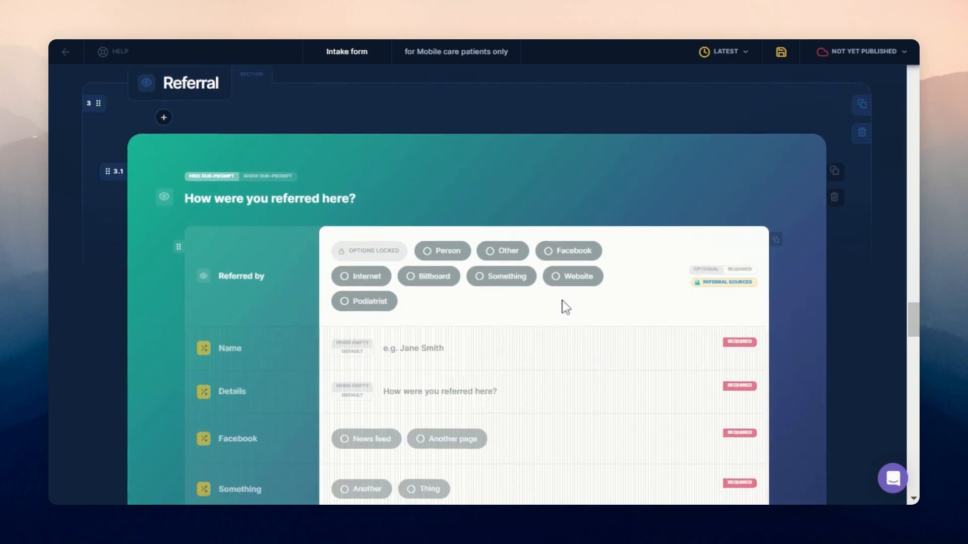
scroll(757, 419, "down", 9)
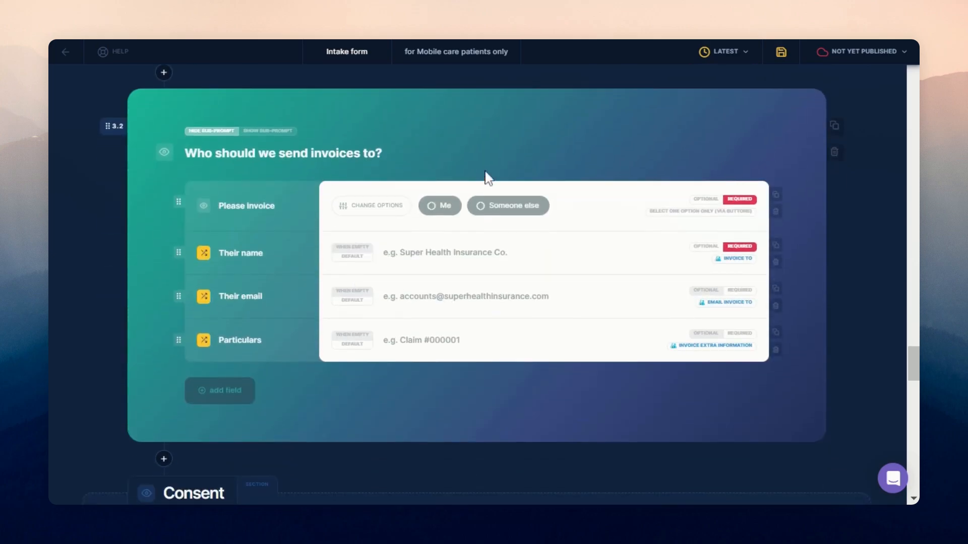
left_click(834, 152)
left_click(380, 276)
Delete the entire Consent section from the form.
scroll(476, 257, "up", 3)
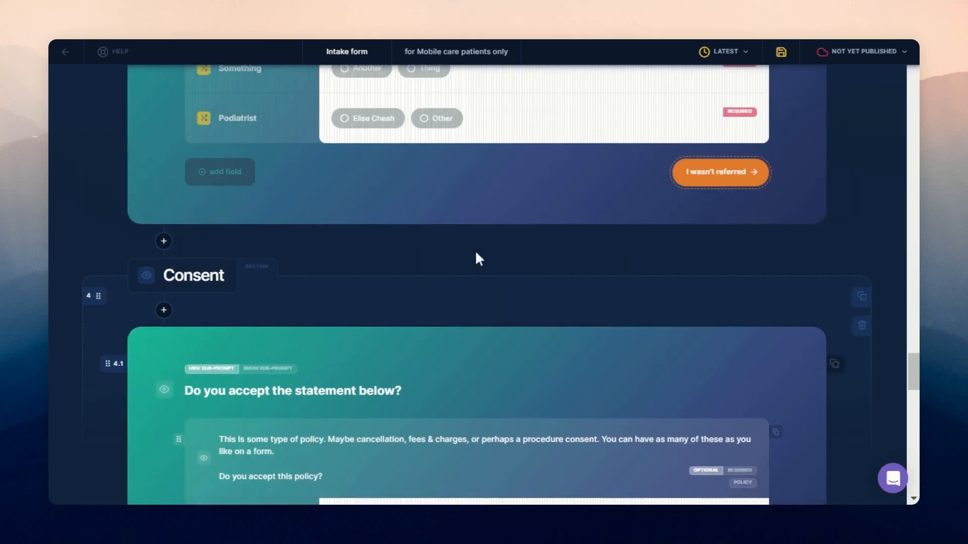
scroll(400, 227, "down", 2)
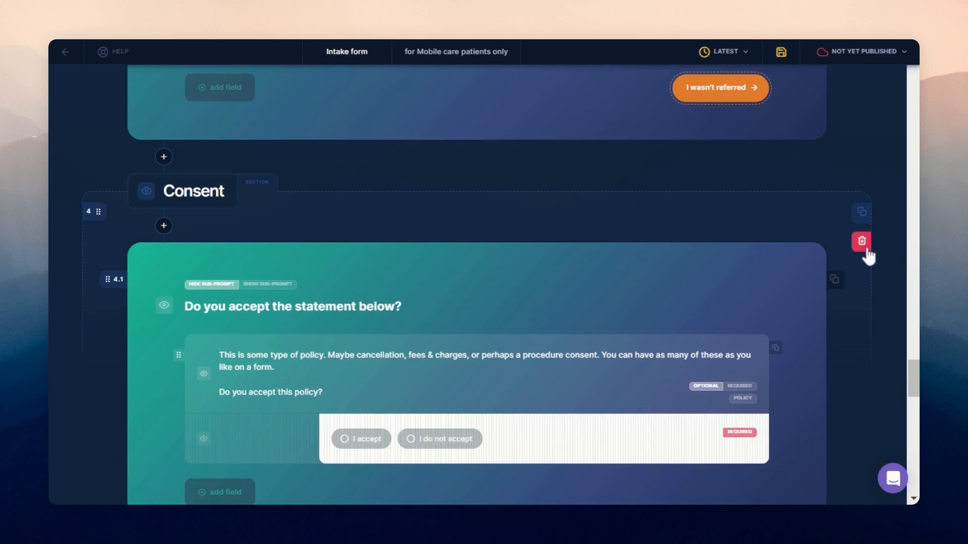
scroll(428, 279, "down", 6)
scroll(429, 279, "up", 5)
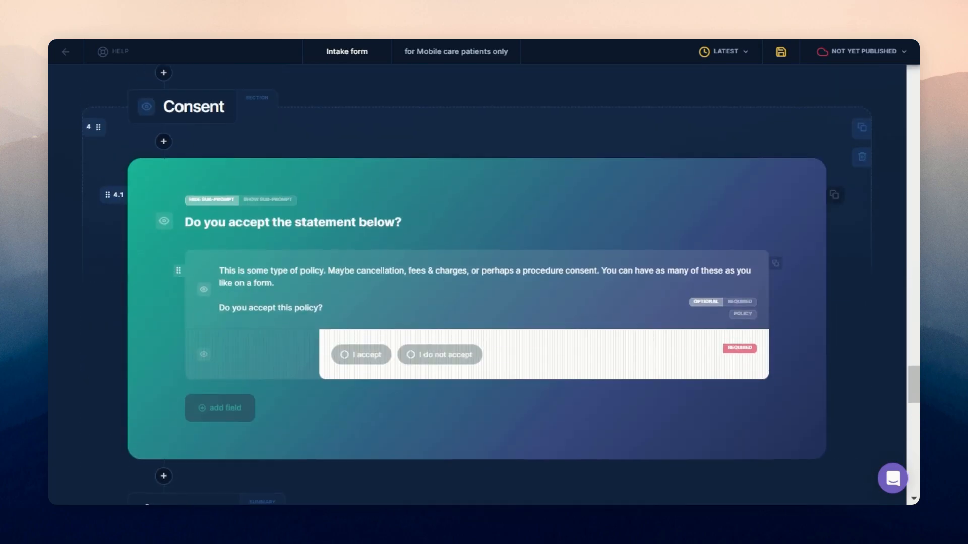
left_click(862, 157)
left_click(442, 205)
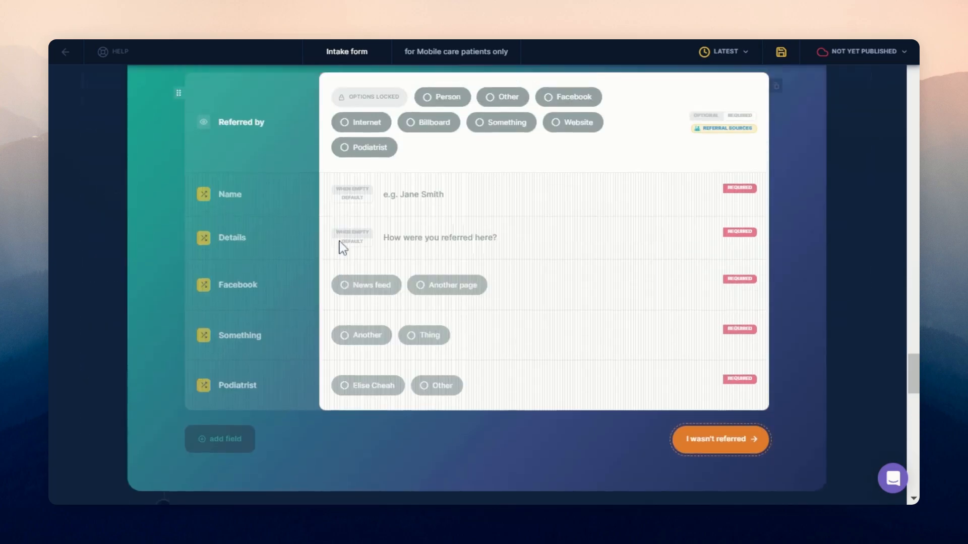
Add a new section between the Referral section and the Acceptance summary and name it "Medical history".
scroll(340, 244, "down", 4)
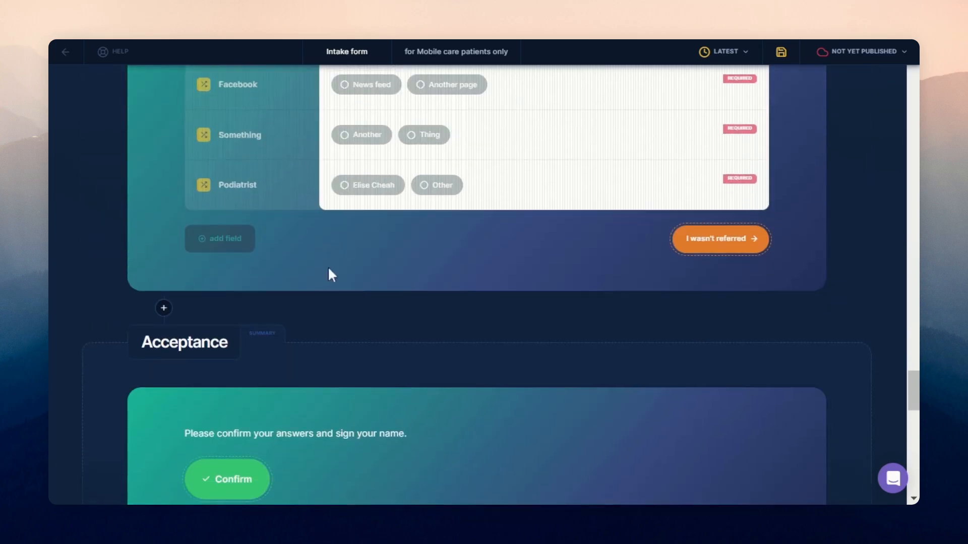
left_click(163, 308)
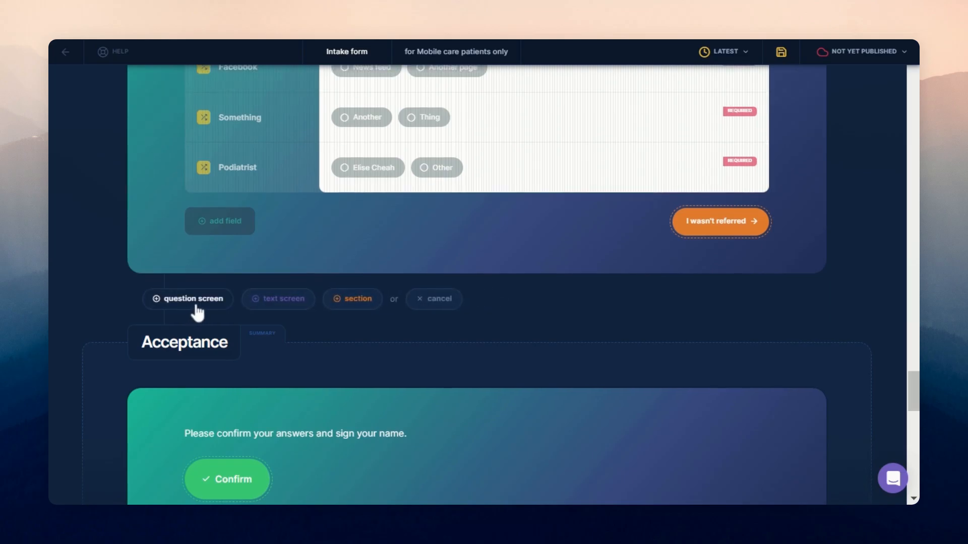
left_click(362, 308)
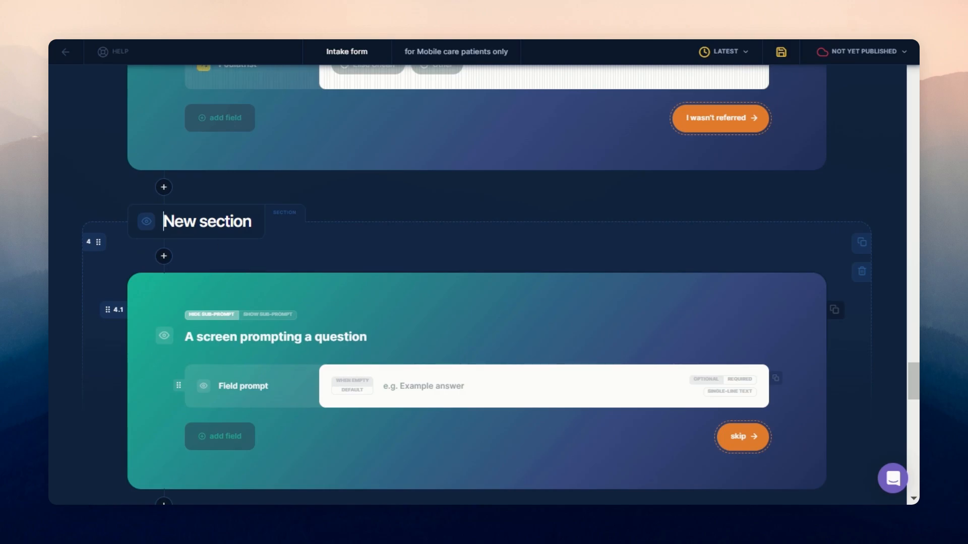
scroll(224, 267, "down", 3)
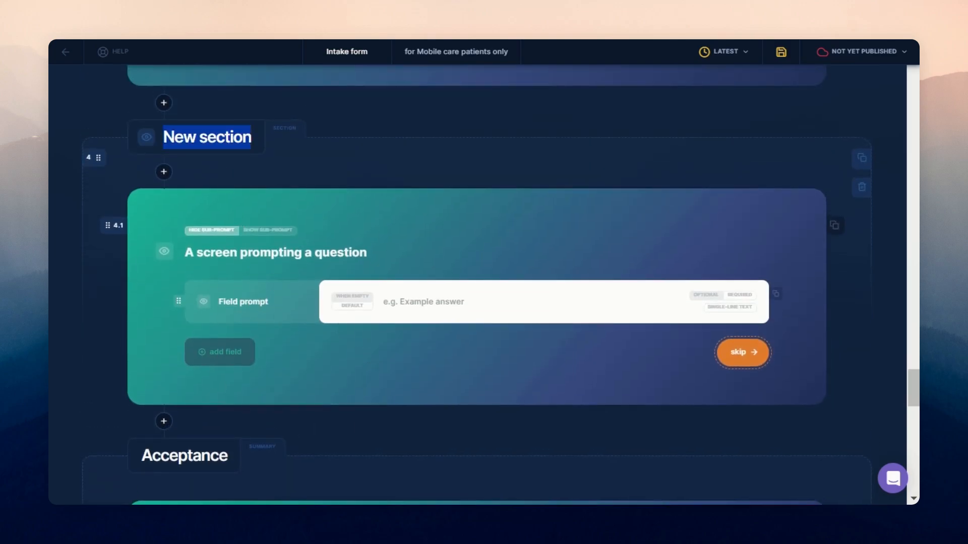
key("BackSpace")
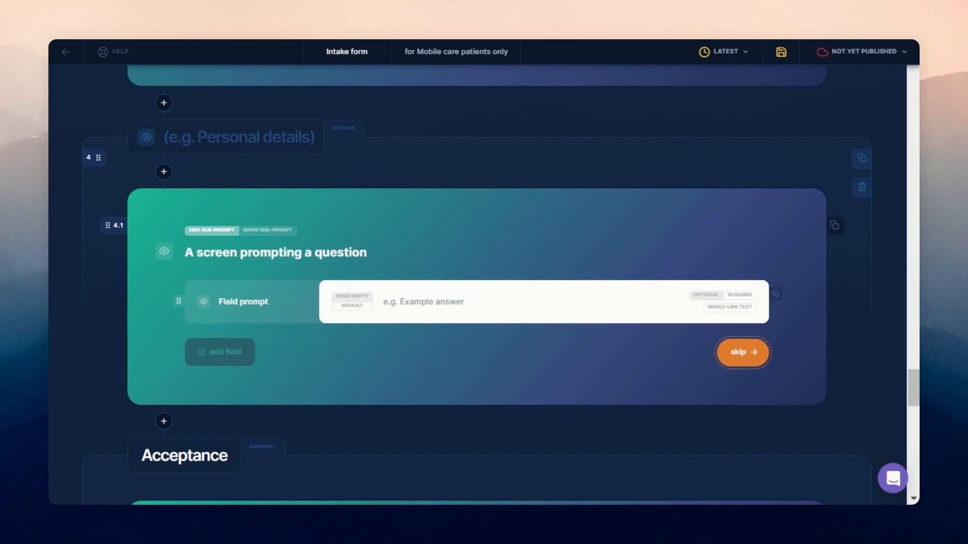
type("Med")
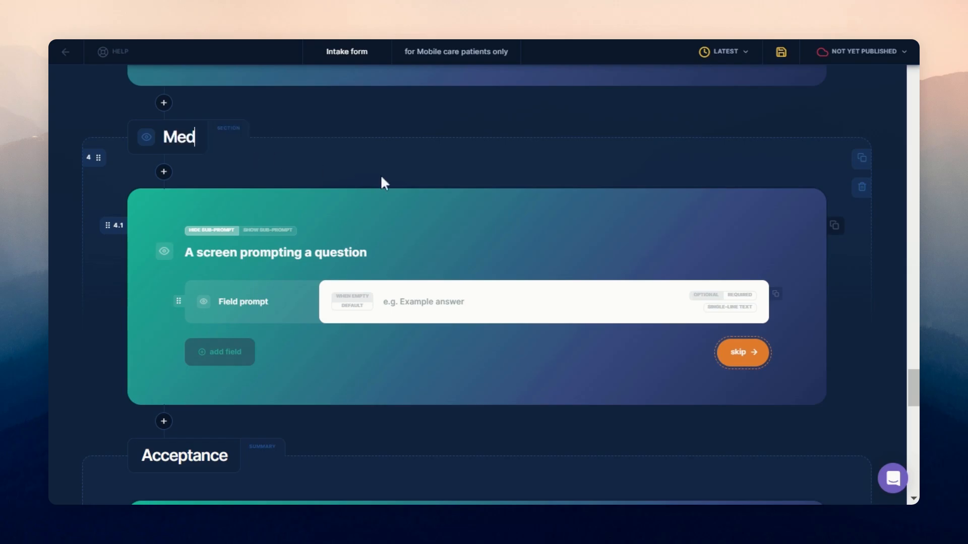
type("ical history")
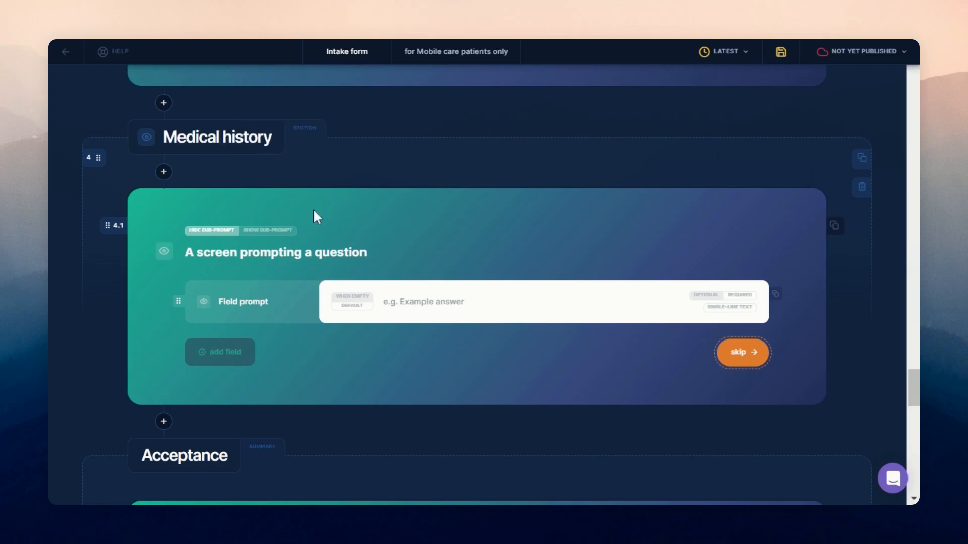
Title the first screen of the Medical history section "About this section".
scroll(315, 208, "up", 1)
scroll(317, 211, "up", 4)
scroll(319, 216, "down", 5)
scroll(730, 478, "down", 3)
scroll(449, 177, "up", 4)
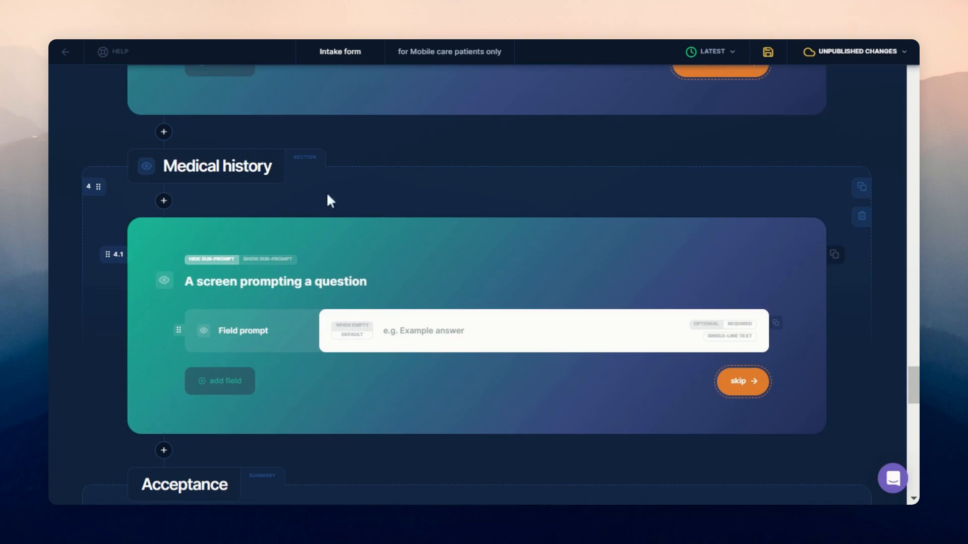
triple_click(325, 281)
type("A")
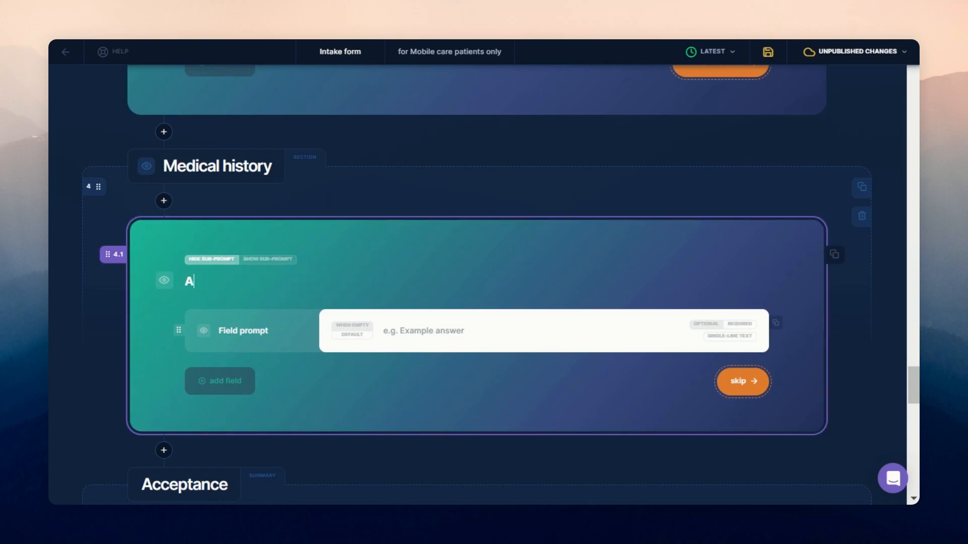
type("bout this section")
Make the screen's field display-only text explaining the medical history section and asking for as much information as possible prior to the Initial Assessment.
left_click(731, 336)
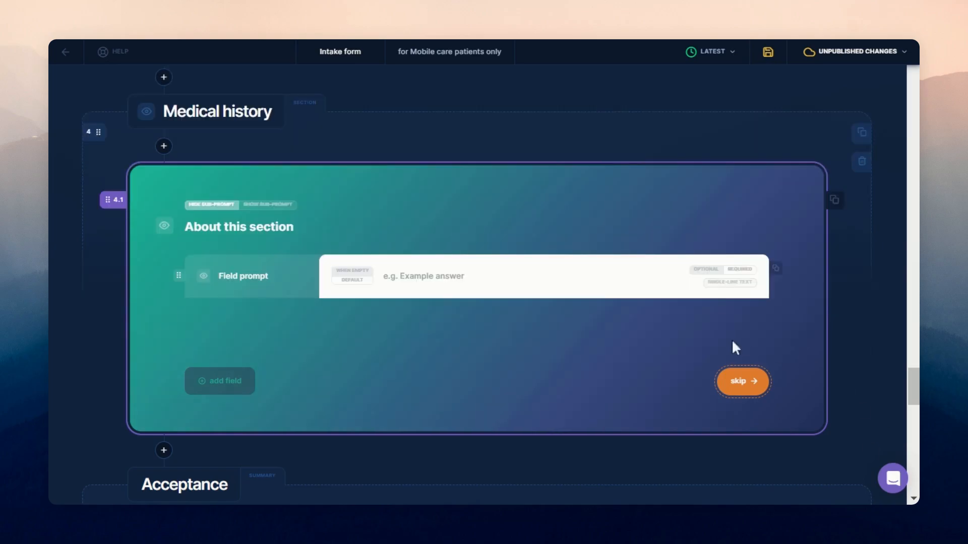
left_click(471, 331)
type("displ")
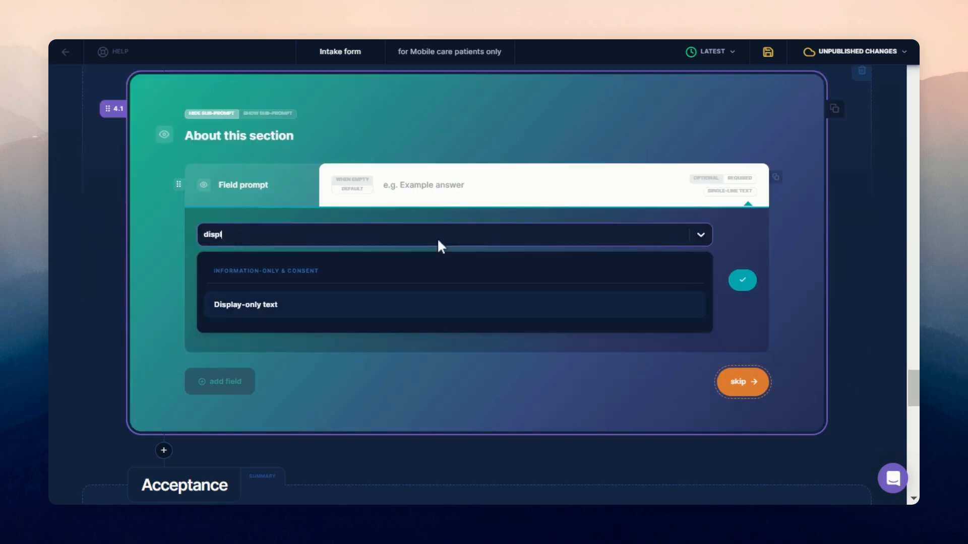
left_click(381, 305)
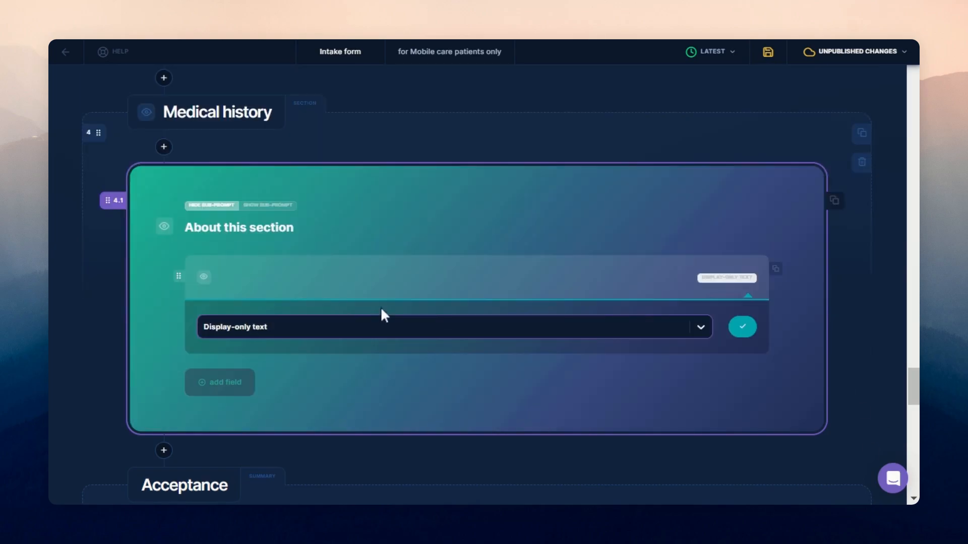
left_click(742, 329)
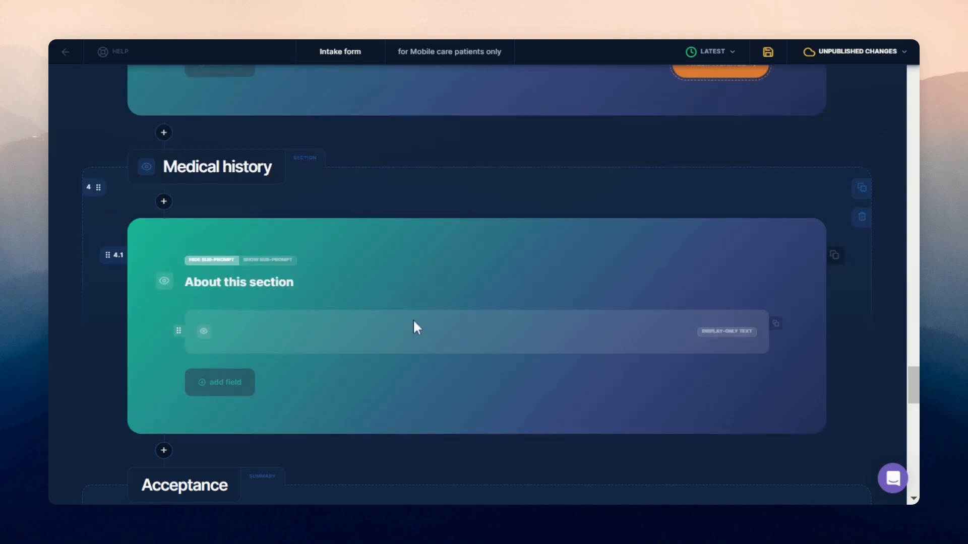
type("This section pertains to your medical history and will help us form a picture of your overall health history. Please provide as much information as possible prior to your Initial Assessment.")
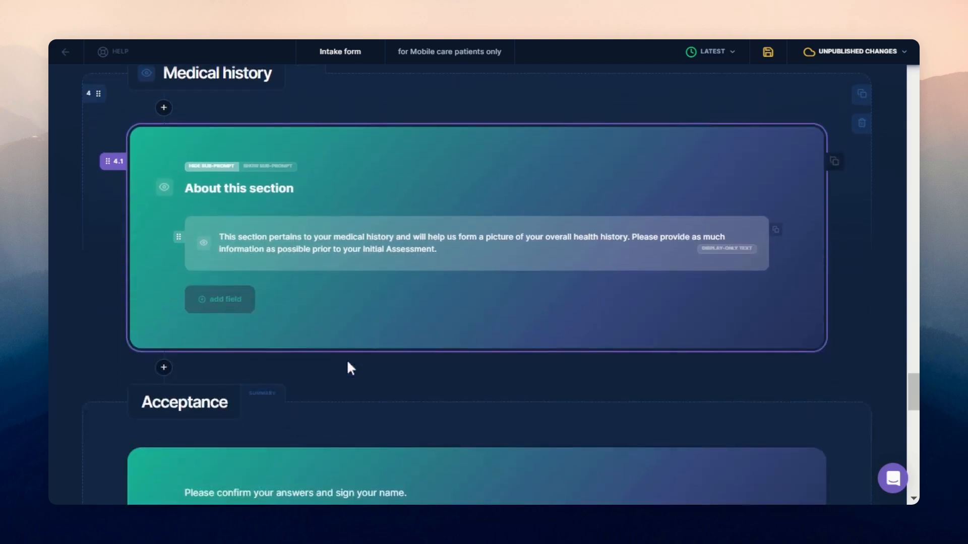
Add a question screen below "About this section" and title it "How would you best describe your symptoms?".
scroll(367, 357, "down", 2)
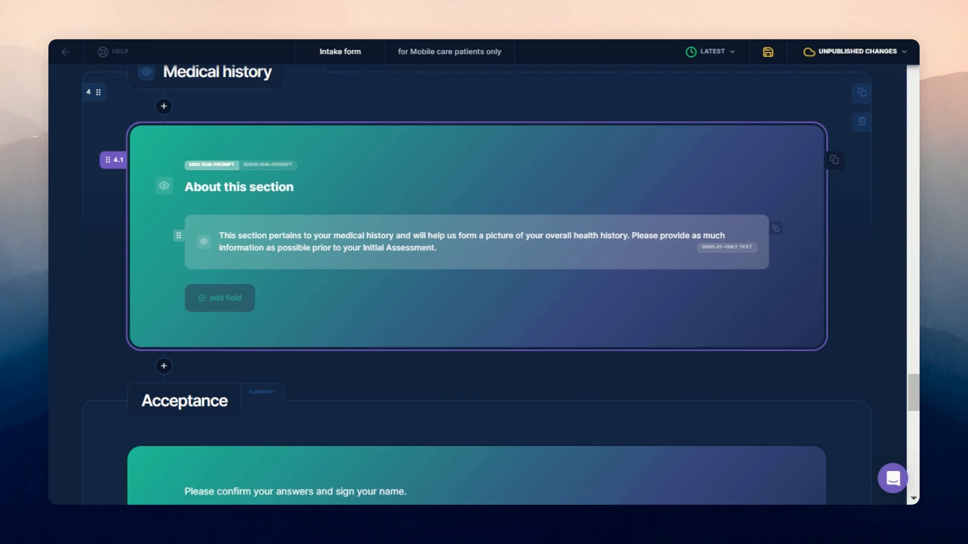
scroll(166, 288, "down", 2)
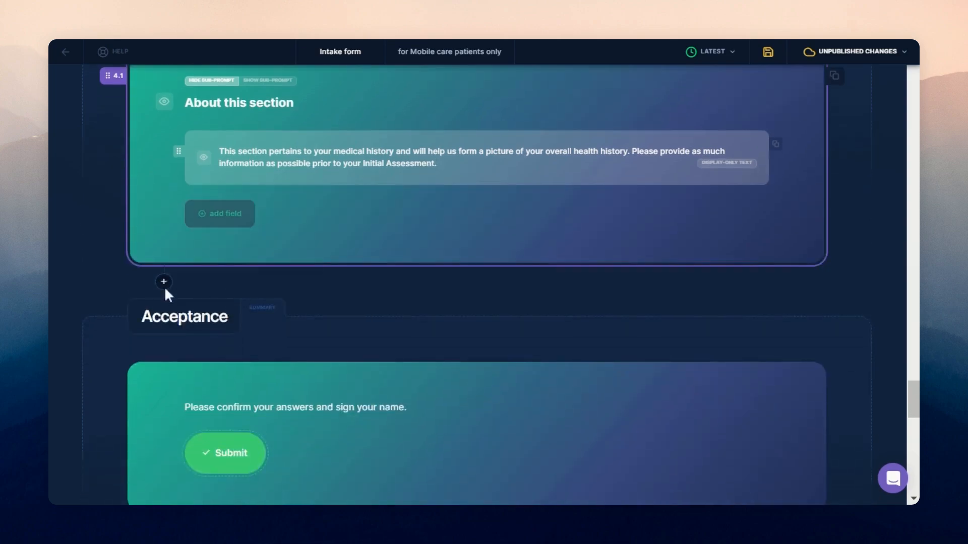
left_click(164, 283)
left_click(182, 275)
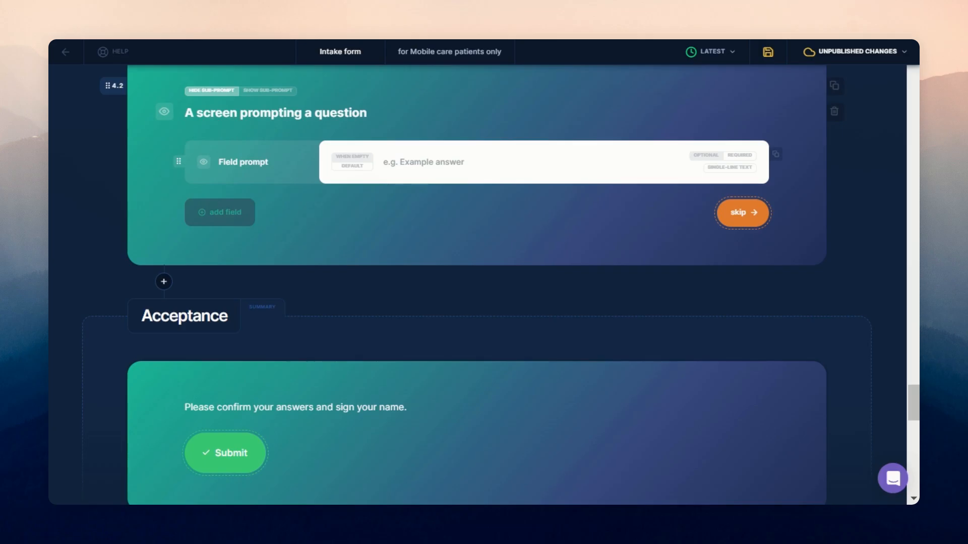
scroll(276, 238, "up", 4)
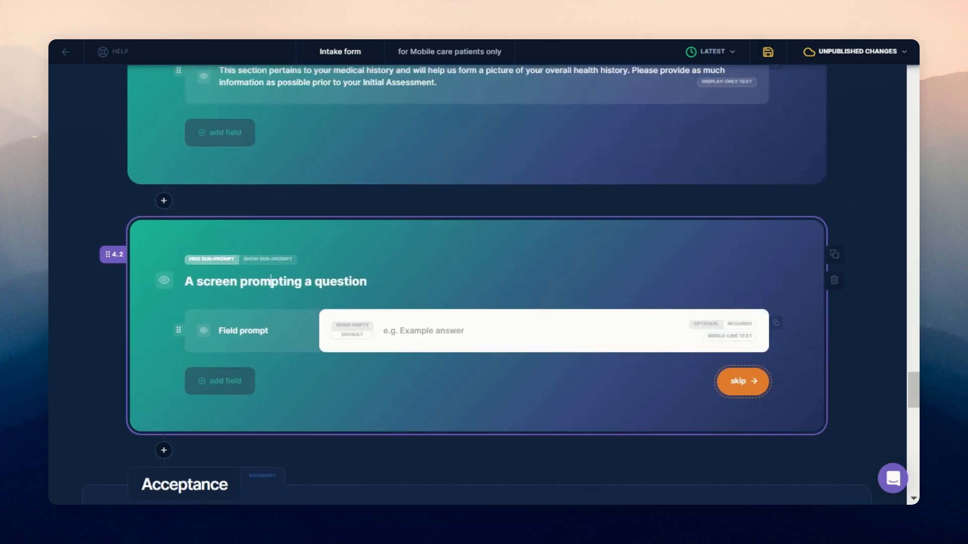
triple_click(271, 281)
type("How would you best describe your symptoms?")
Name the symptoms question's field "Symptoms description" and remove its example answer text.
scroll(437, 314, "up", 1)
scroll(437, 218, "down", 3)
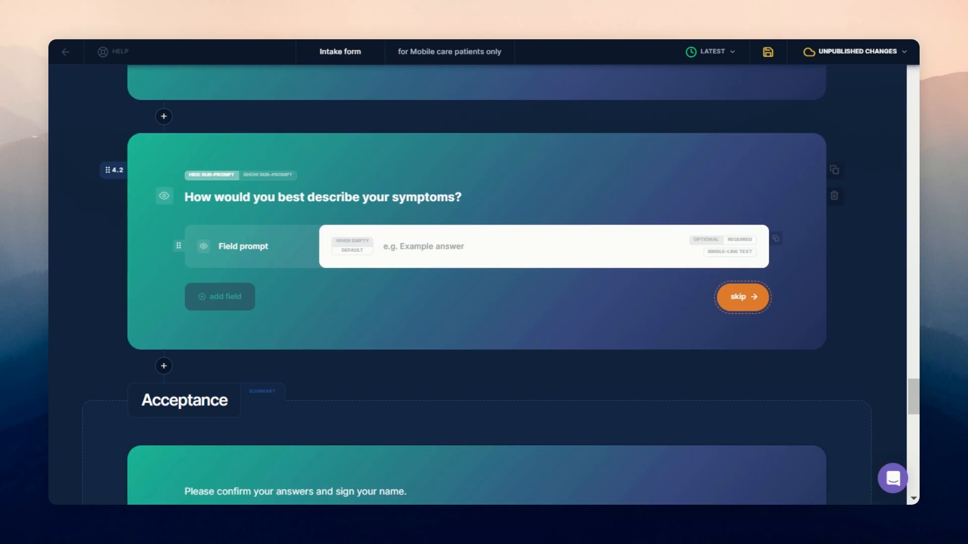
triple_click(241, 246)
type("Symptoms description")
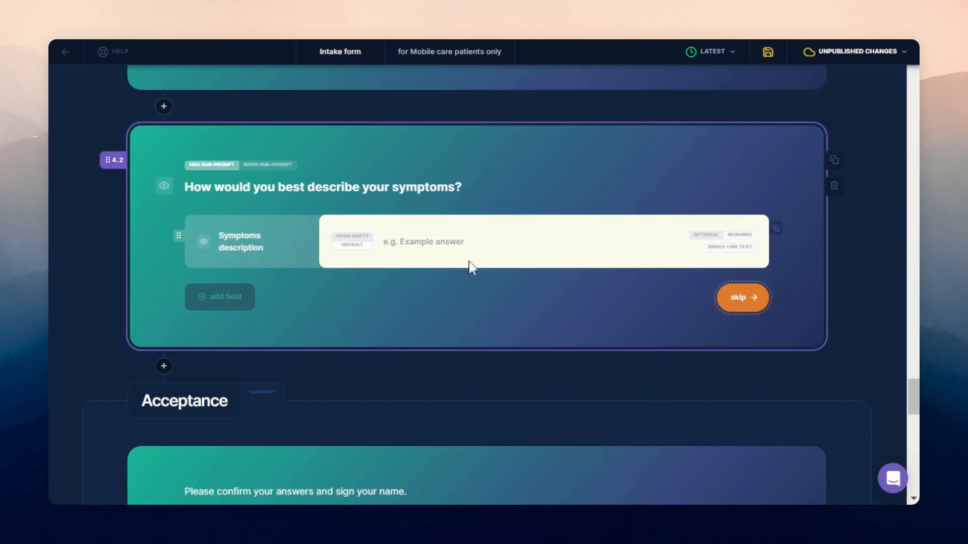
left_click_drag(540, 268, 361, 247)
key("BackSpace")
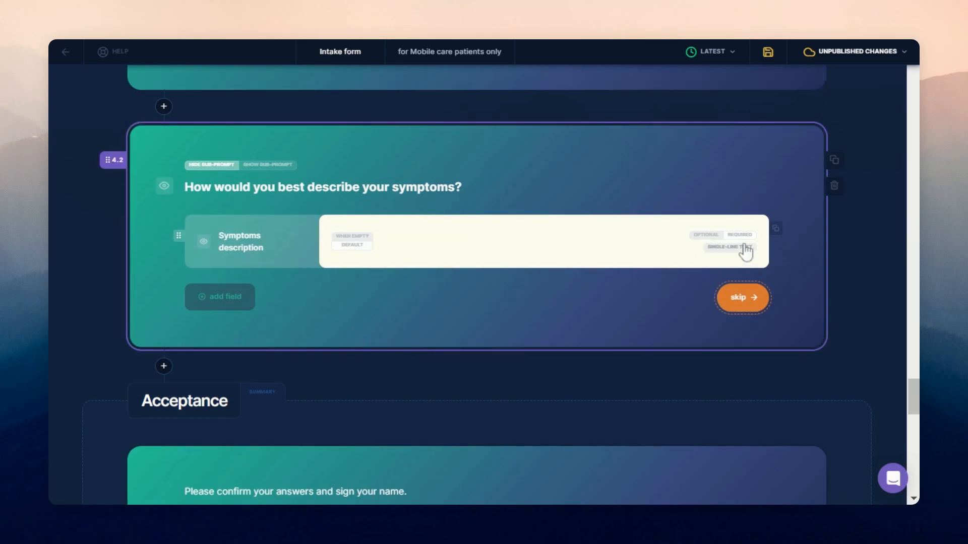
Change the Symptoms description field to multi-line text and make it required.
left_click(740, 248)
left_click(438, 246)
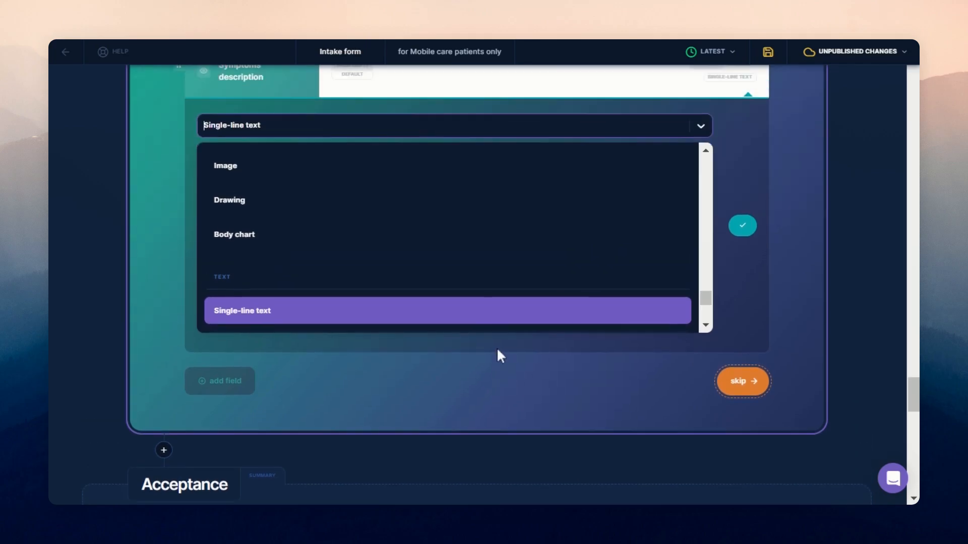
scroll(406, 261, "down", 2)
left_click(274, 260)
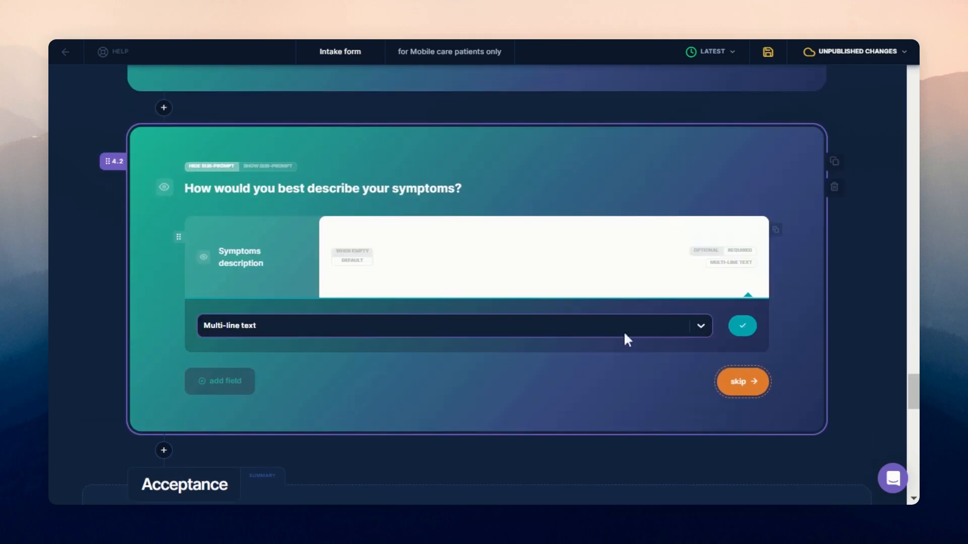
left_click(742, 325)
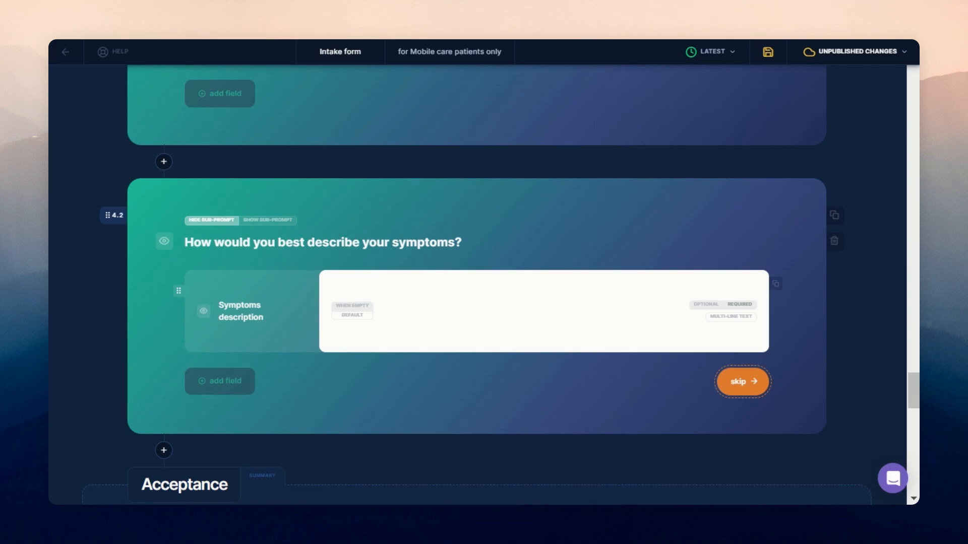
left_click(739, 305)
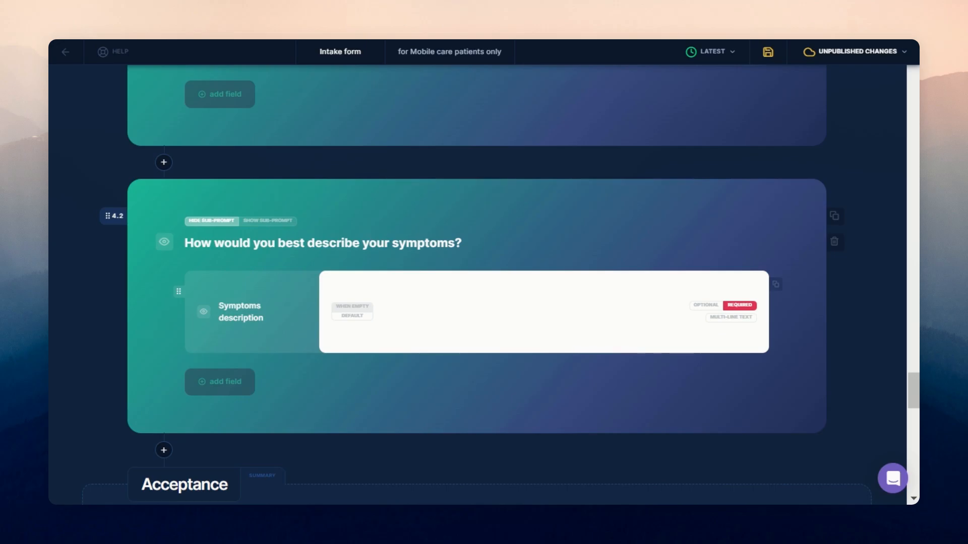
Add a question screen before the Acceptance summary and title it "Where on your body are your symptoms located?".
scroll(370, 111, "down", 5)
left_click(164, 197)
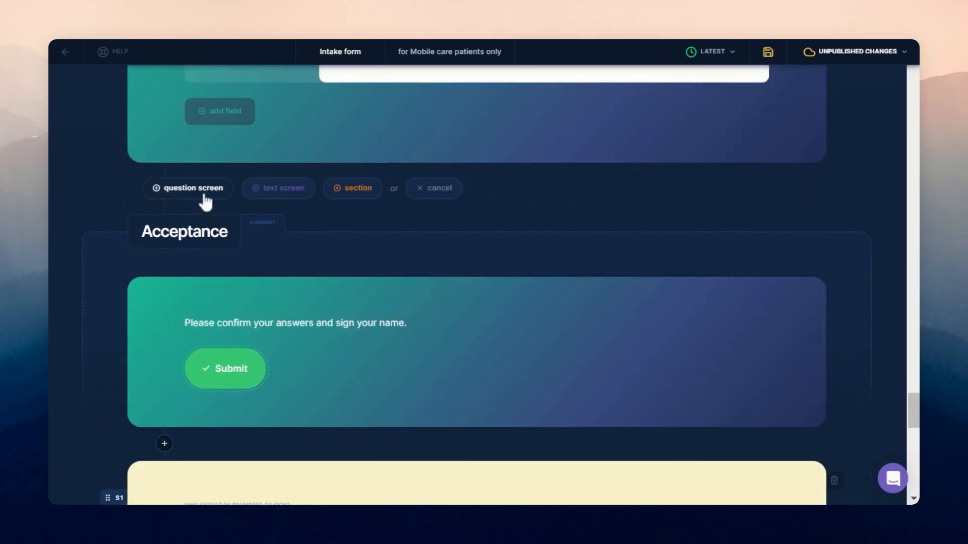
left_click(204, 196)
type("Where on your body are your symptoms located?")
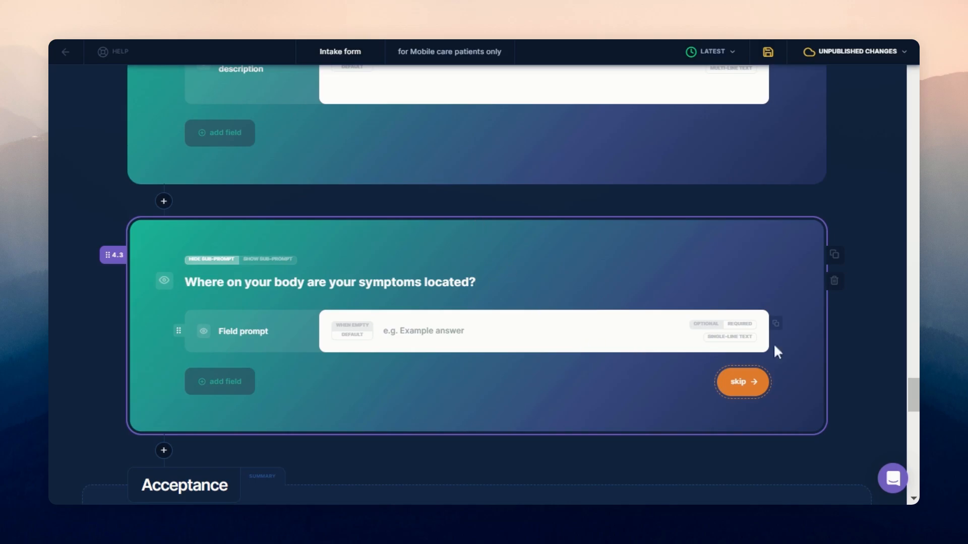
Change the field type of the symptom location question to Body chart.
left_click(730, 336)
left_click(309, 325)
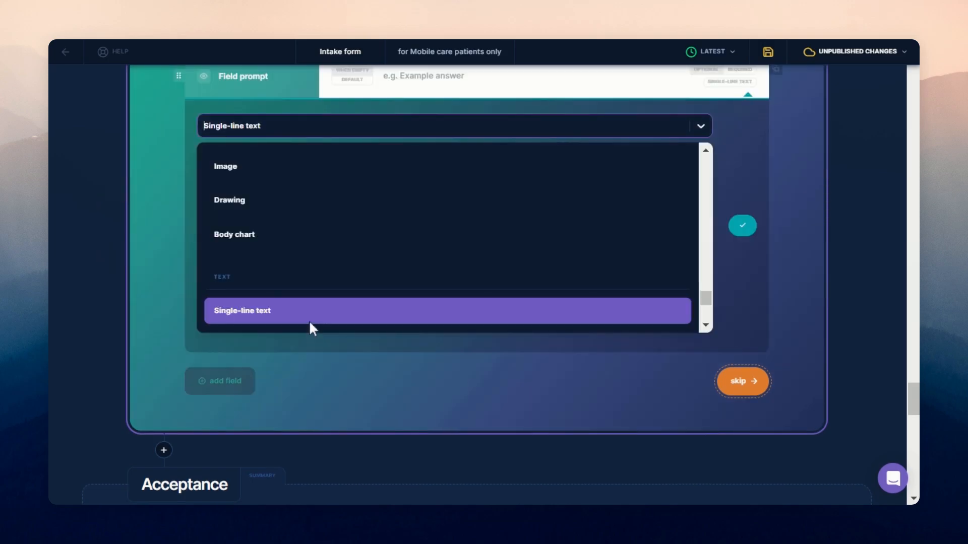
type("body")
left_click(303, 310)
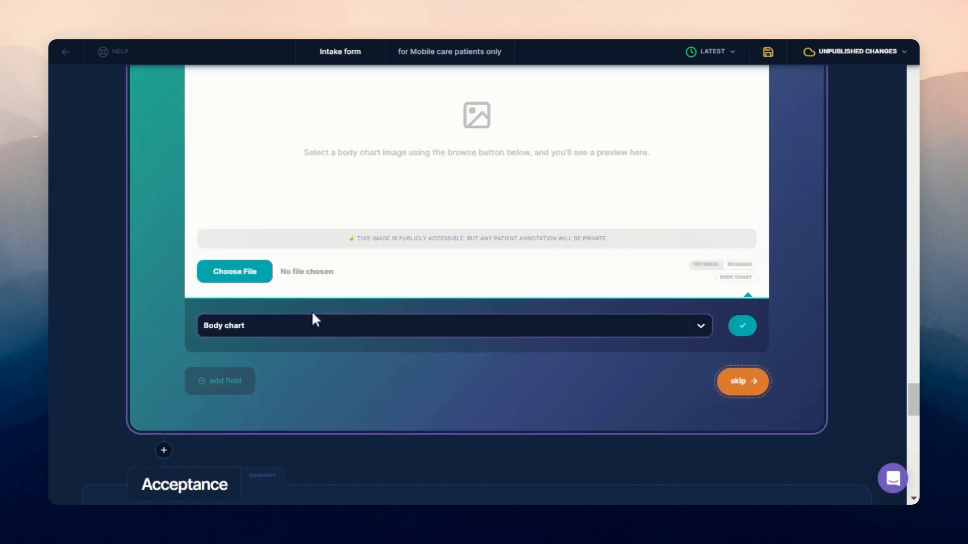
left_click(742, 327)
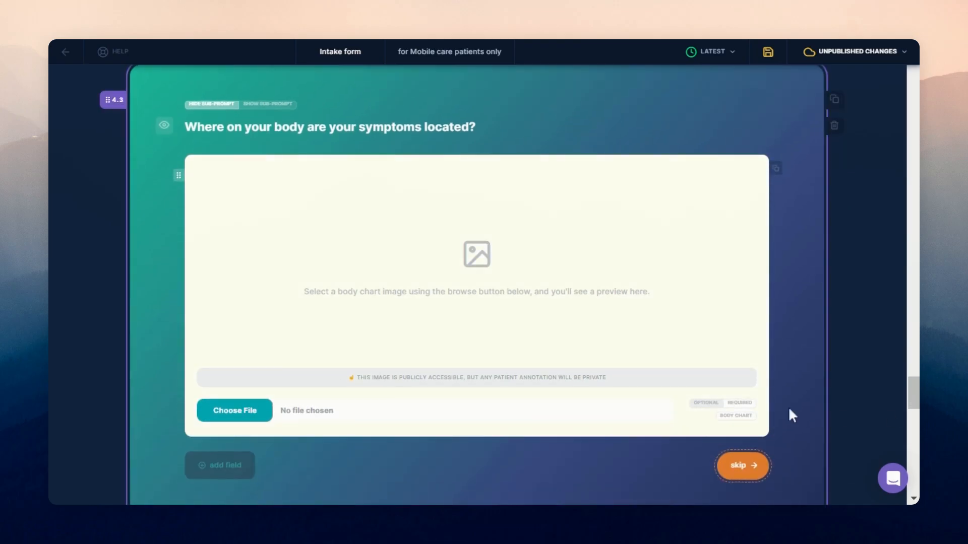
Load a front-view human body outline as the body chart image and make the field required.
scroll(646, 319, "down", 10)
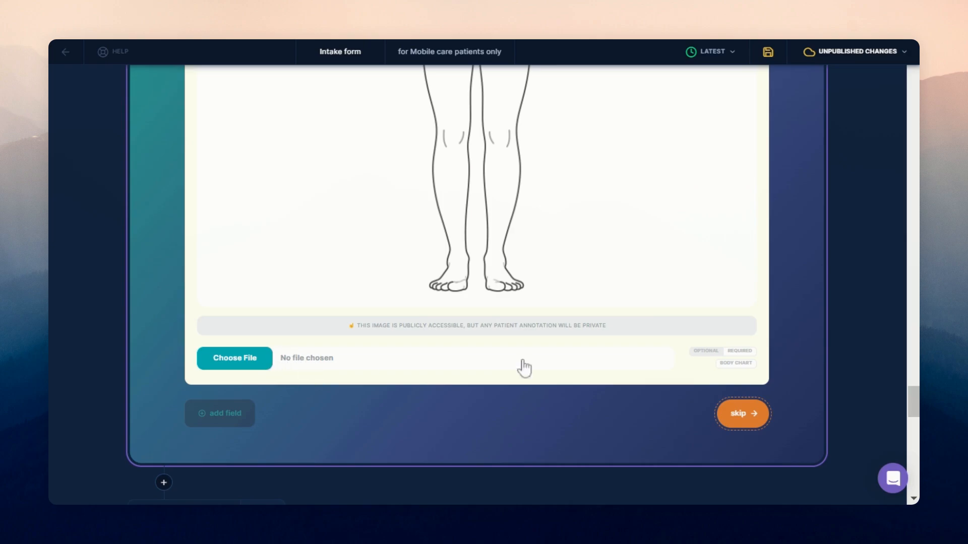
scroll(519, 368, "up", 10)
scroll(512, 341, "down", 10)
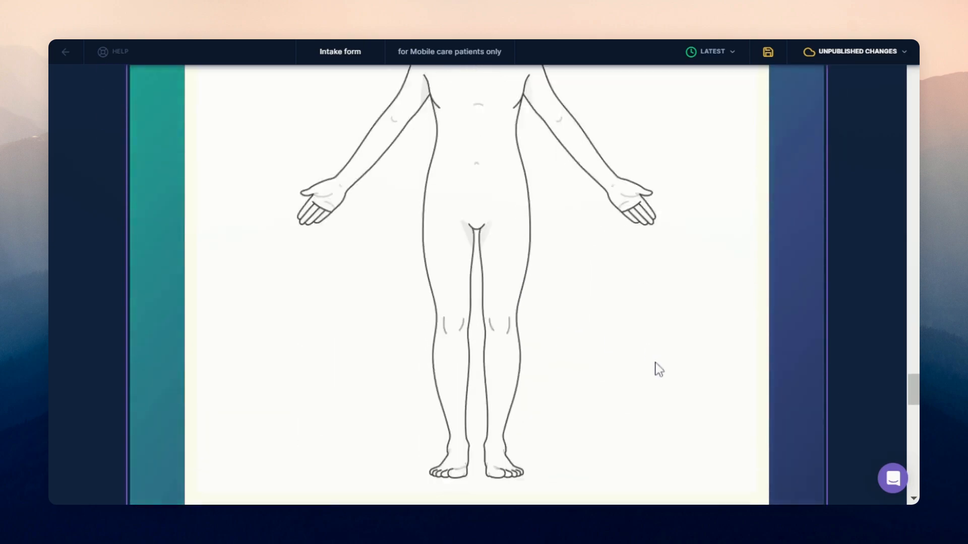
left_click(736, 353)
scroll(506, 374, "up", 6)
scroll(510, 380, "up", 1)
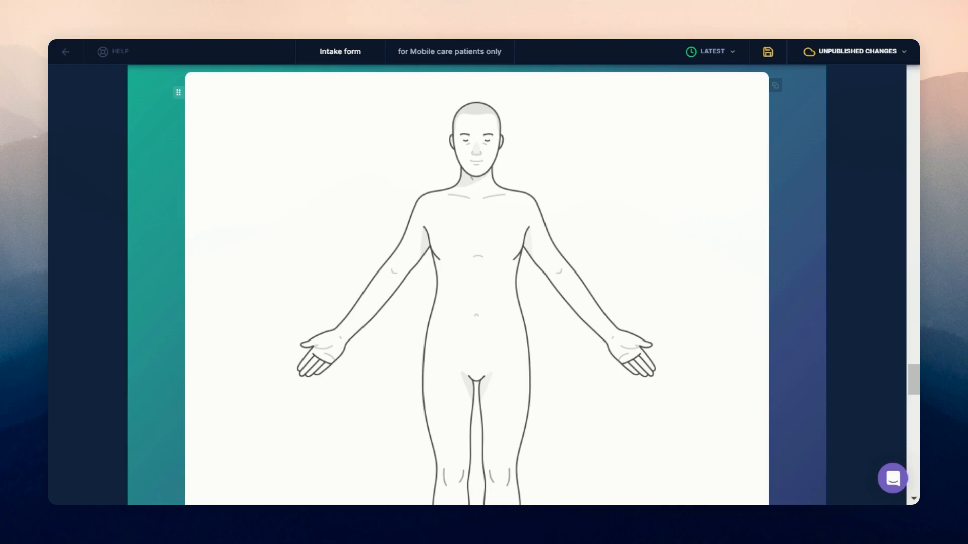
scroll(192, 385, "down", 7)
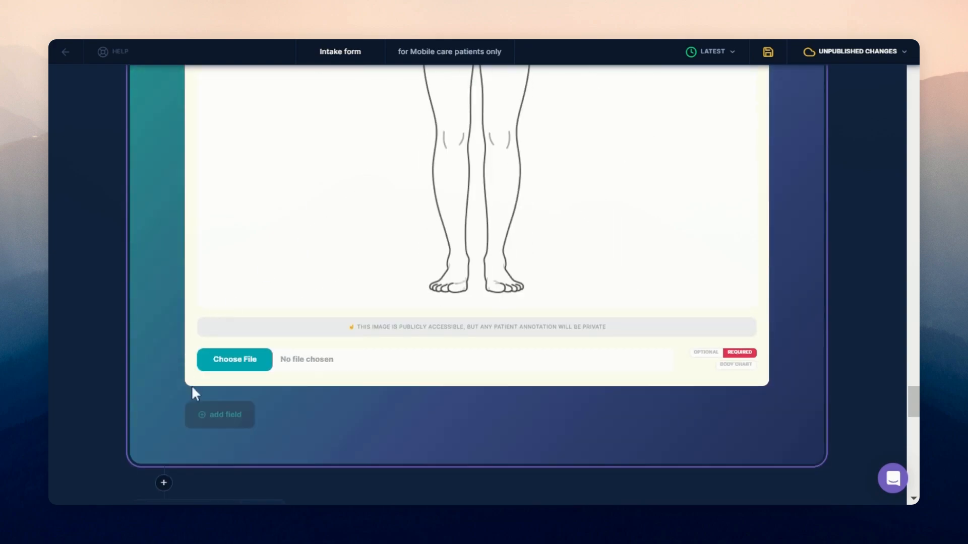
Add a question screen after the body chart screen and title it "What is the level of your pain?".
scroll(168, 486, "down", 3)
left_click(166, 314)
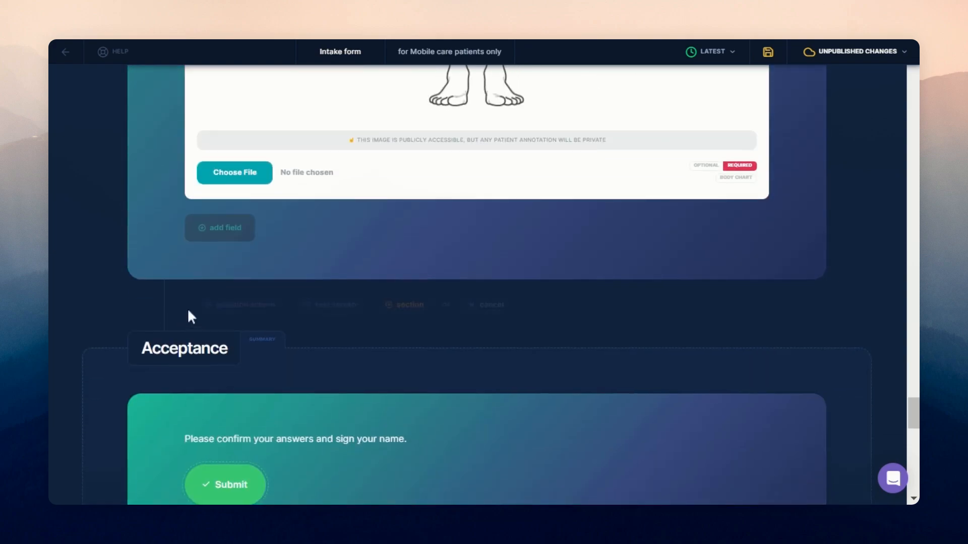
left_click(334, 314)
triple_click(320, 151)
type("What is the level of your pain?")
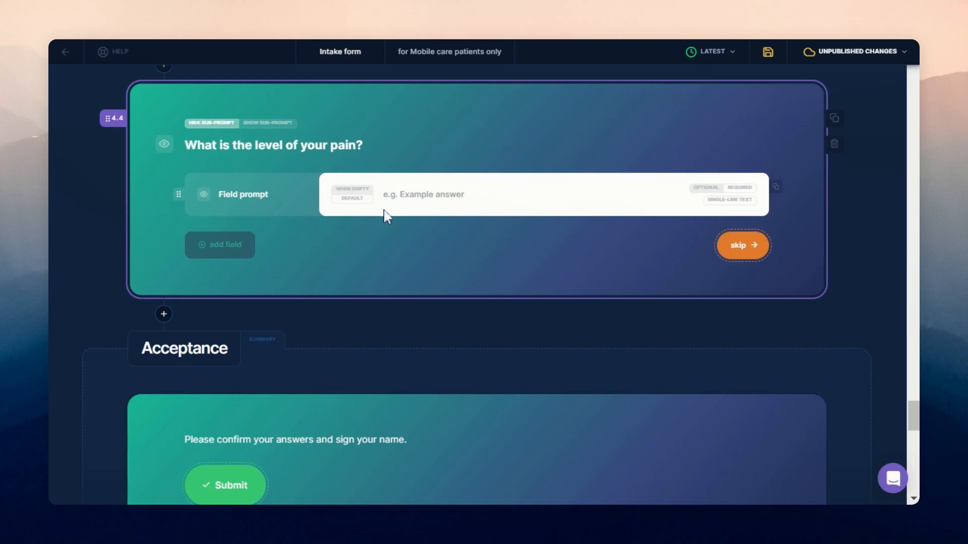
key("Escape")
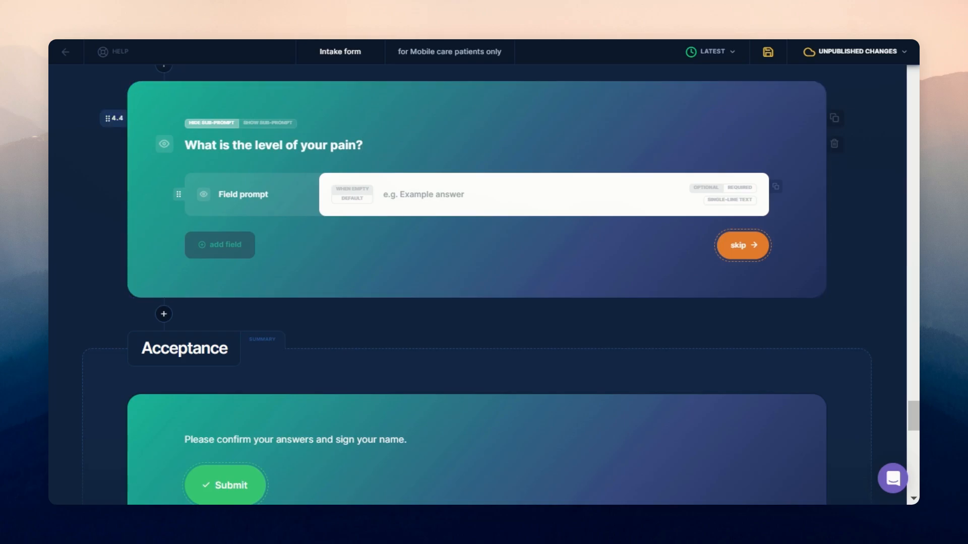
Show a sub-prompt on the pain question reading "(Please rate on a scale of 1 -no pain to 10 -worst pain possible)".
left_click(266, 123)
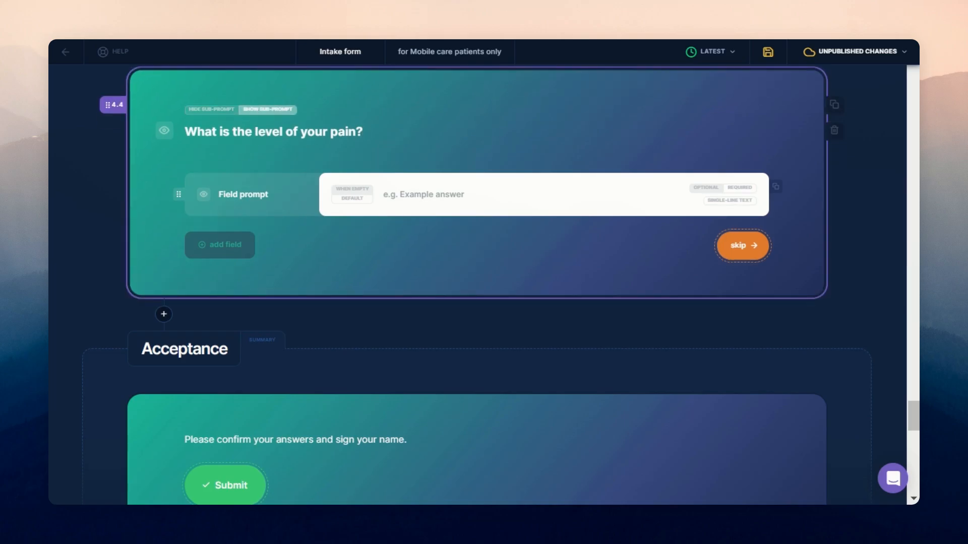
type("(Please rate on a scale of 1 -no pain to 10 -worst pain possible)")
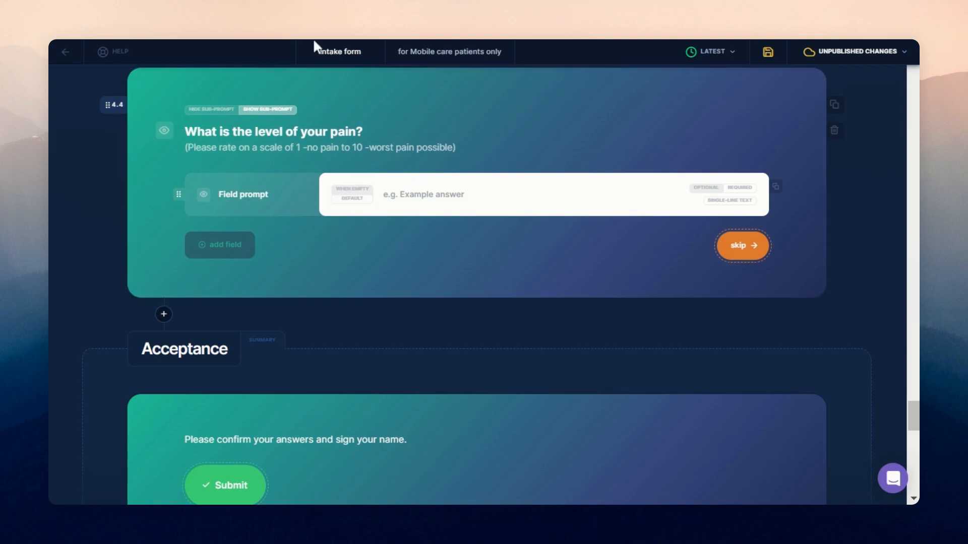
Name the pain rating question's field "Level of pain" and change its type to Select one option only (via buttons).
left_click_drag(271, 194, 207, 198)
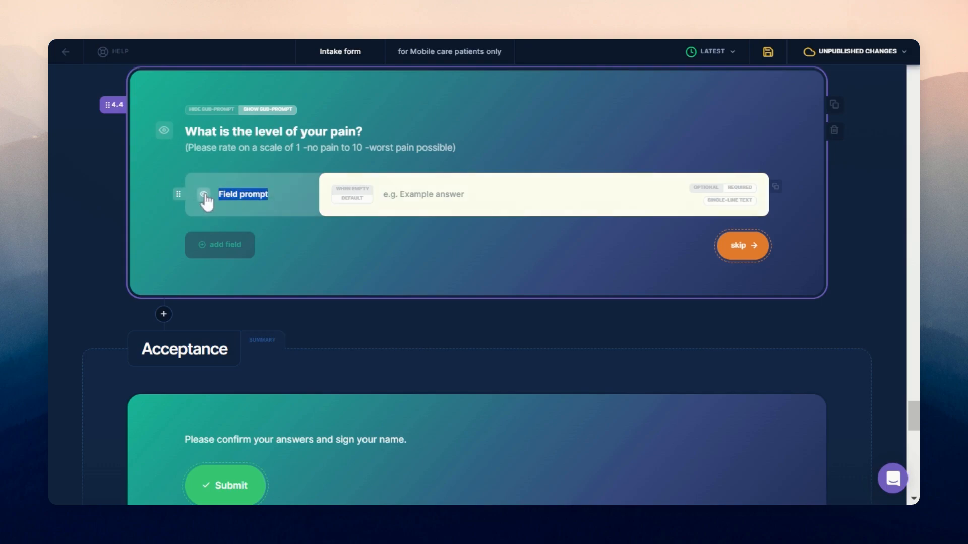
type("Level of pain")
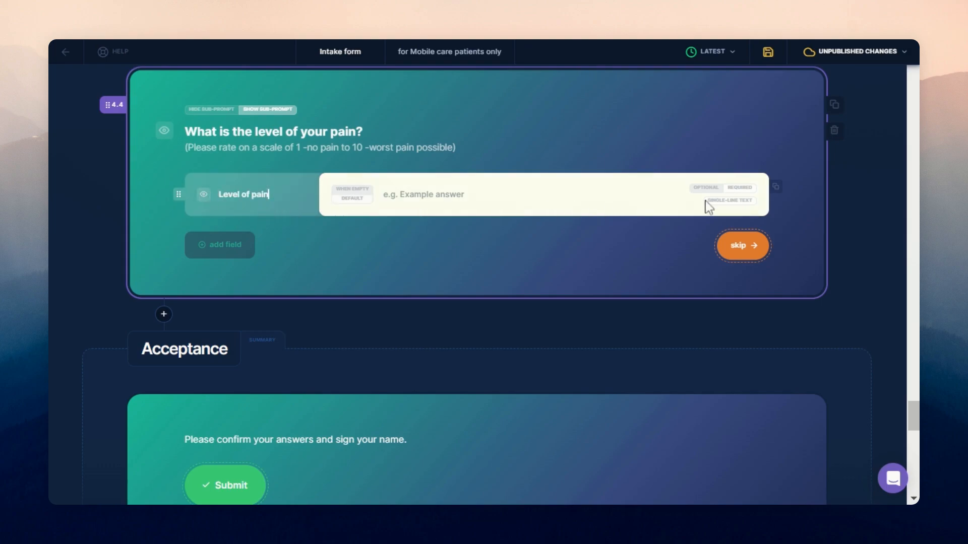
left_click(737, 208)
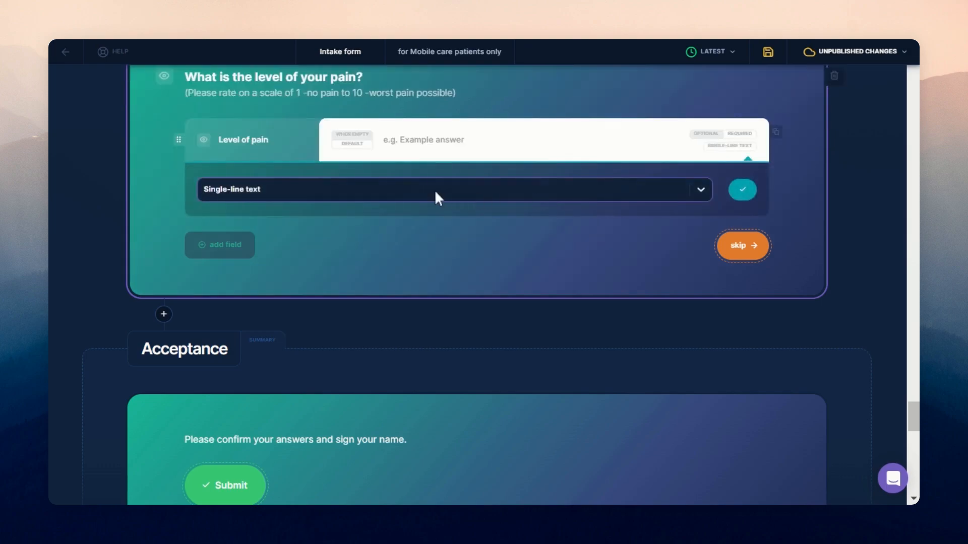
left_click(676, 184)
scroll(343, 282, "up", 5)
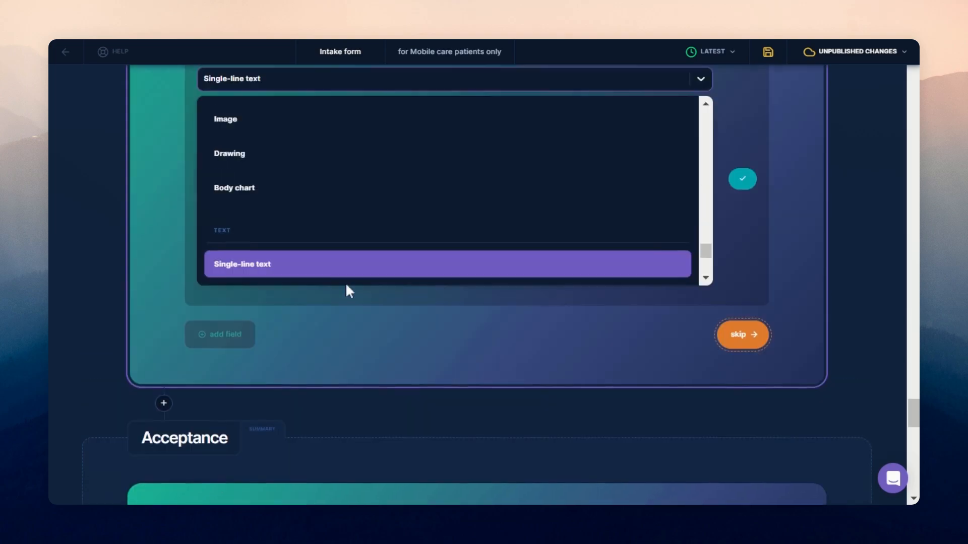
scroll(341, 287, "up", 4)
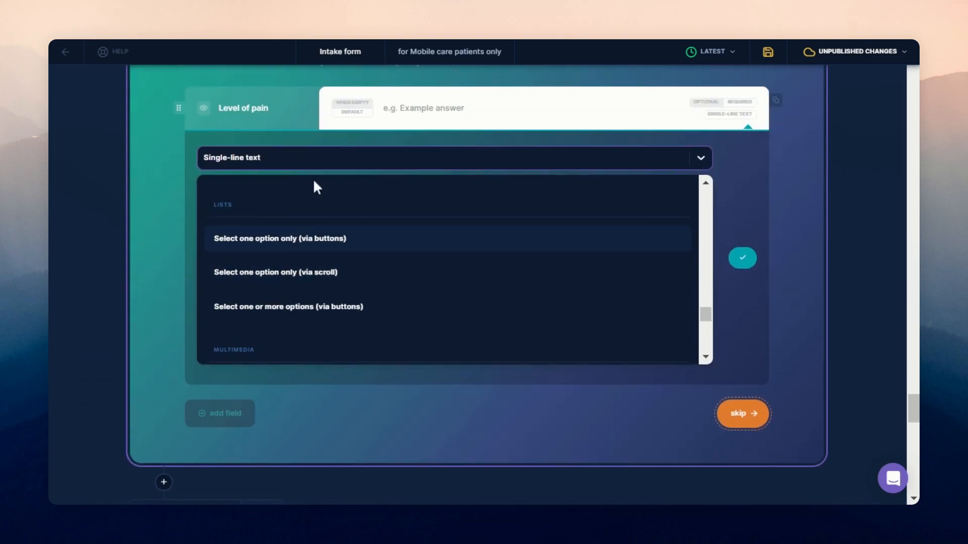
type("option")
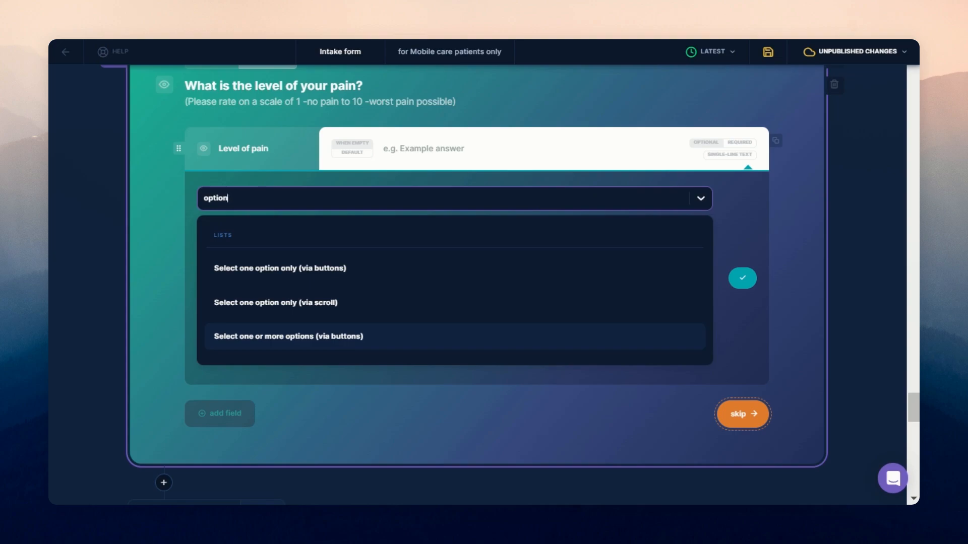
left_click(287, 270)
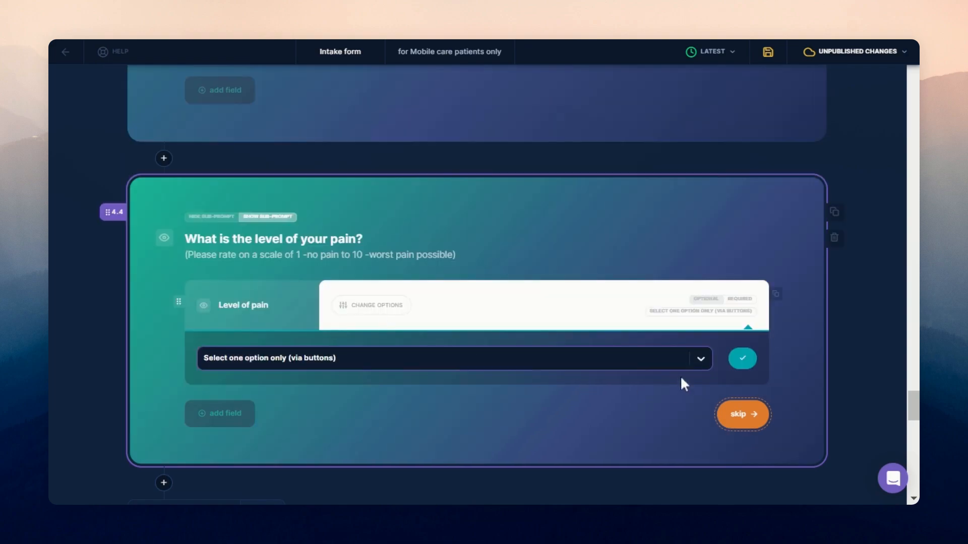
left_click(742, 359)
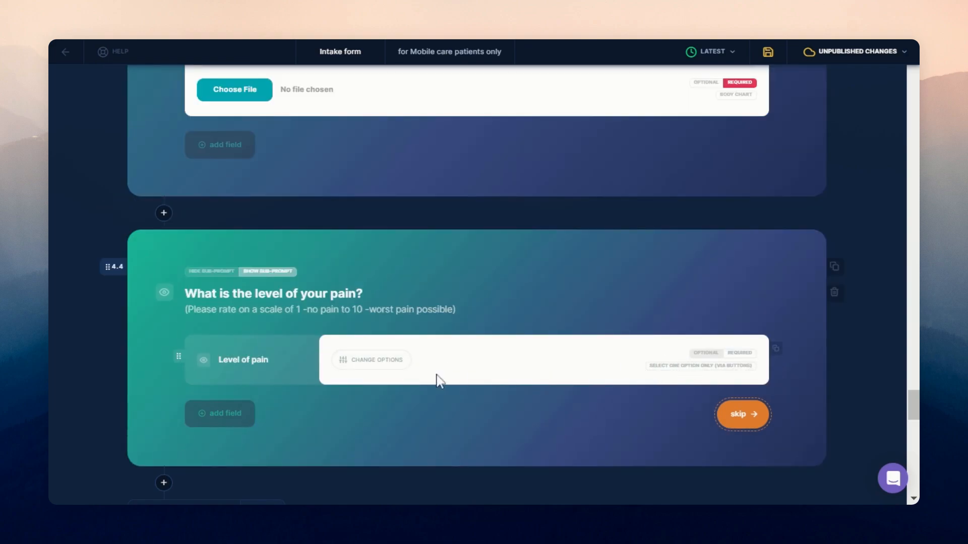
Make the Level of pain field required and save its options as 1 - No pain, 2 through 9, and 10 - Worst pain.
left_click(739, 353)
left_click(366, 362)
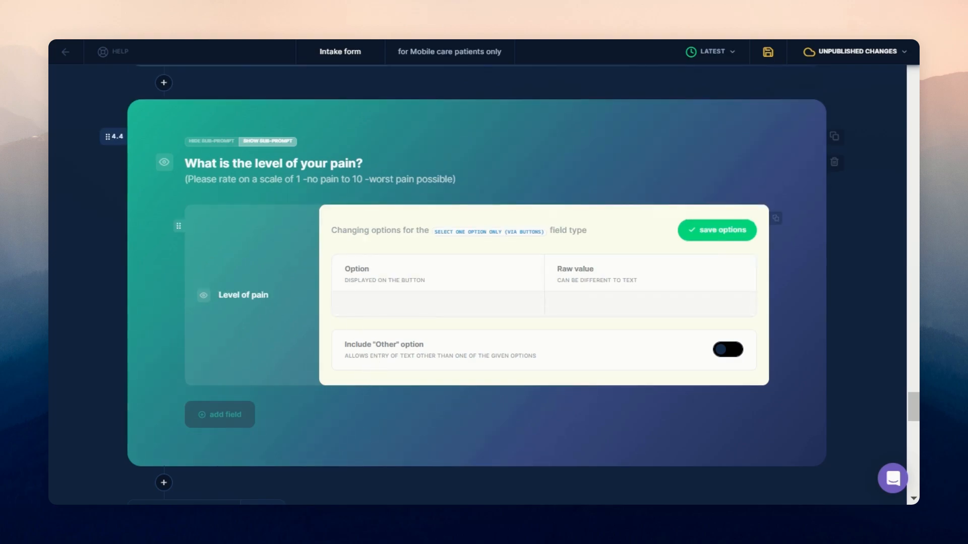
key("ctrl+v")
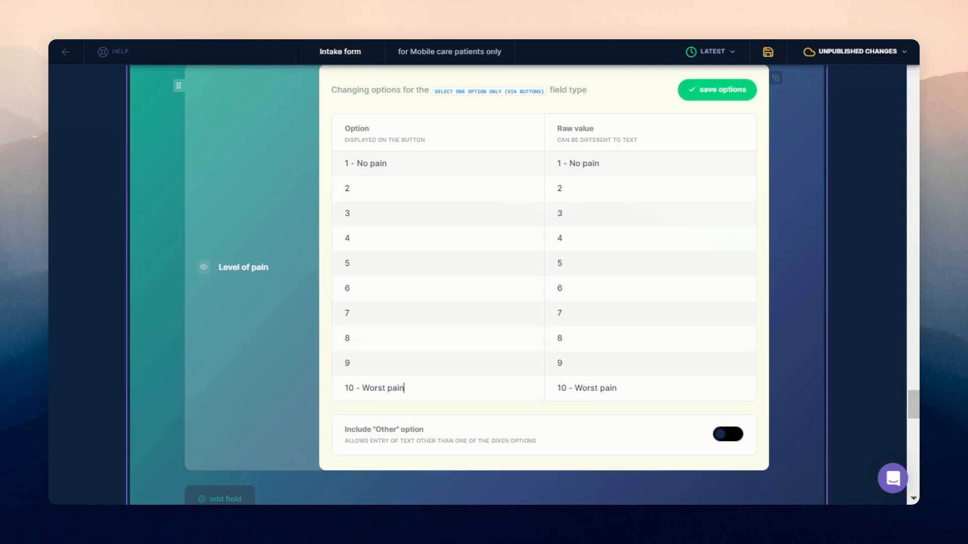
scroll(504, 277, "up", 2)
left_click(704, 176)
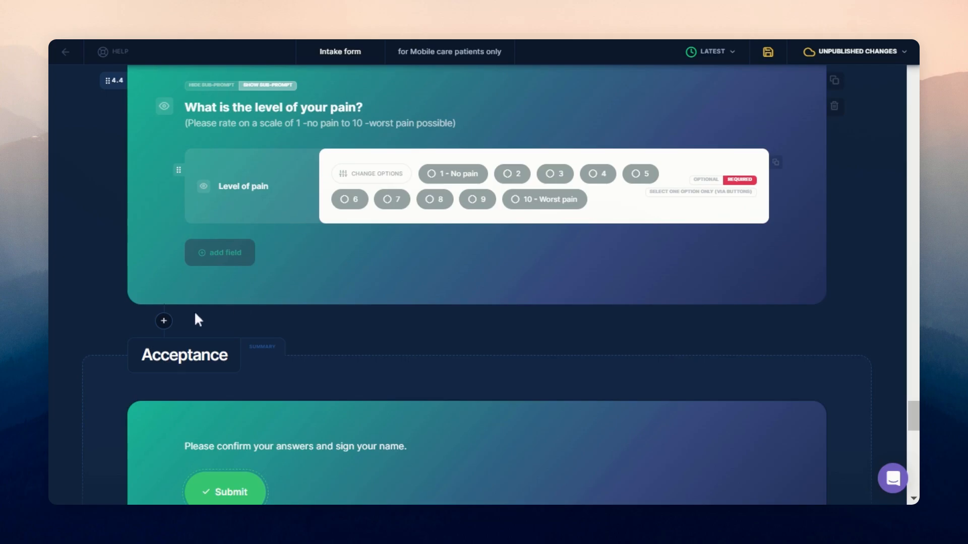
Add a question screen after the pain level screen titled "What type of pain do you experience?" with the field prompt "Type of pain".
left_click(164, 321)
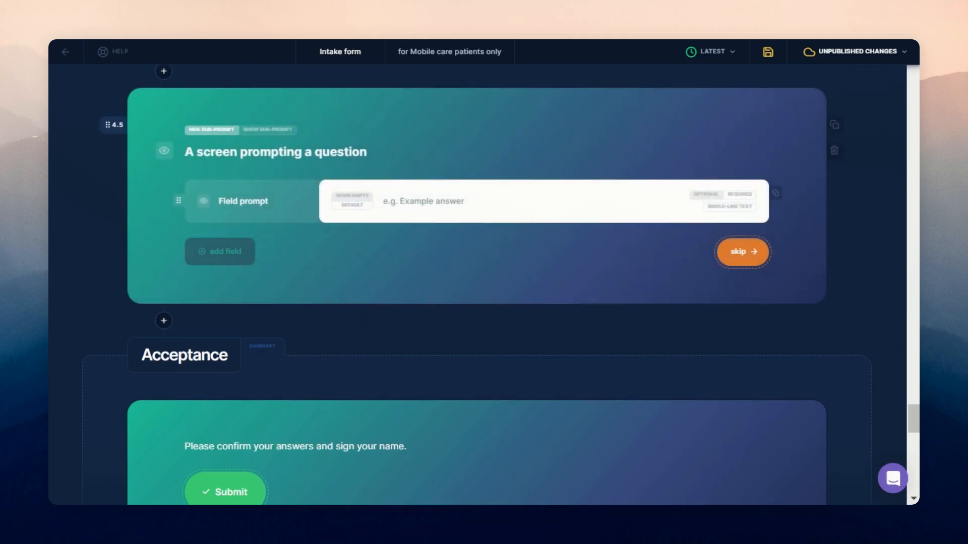
triple_click(275, 152)
type("What type of pain do you experience?")
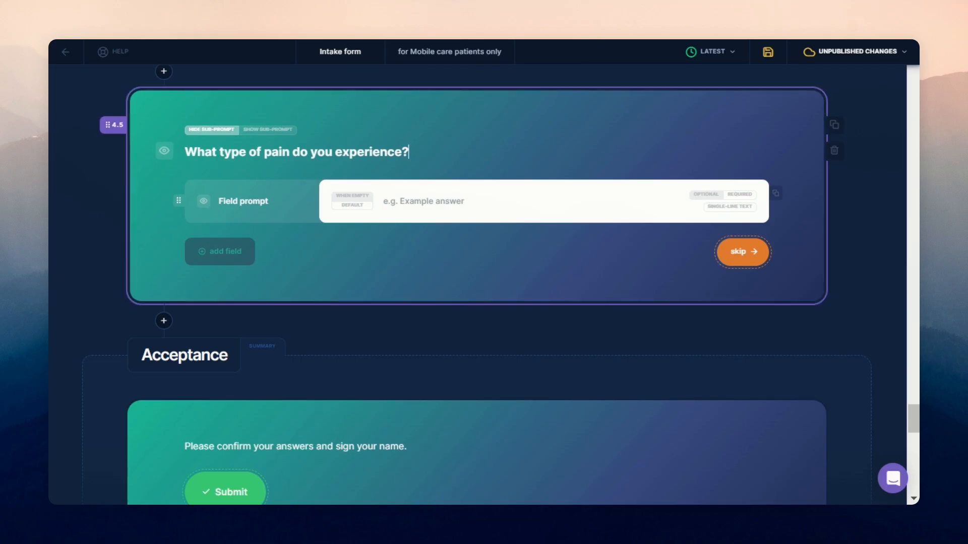
triple_click(244, 201)
type("Type of pain")
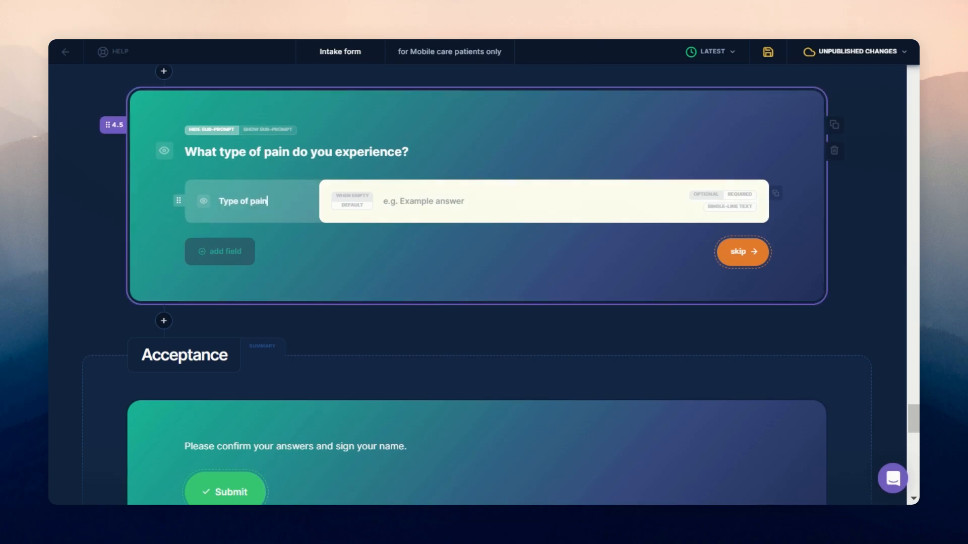
Make the Type of pain field required and change its type to Select one or more options (via buttons).
left_click(740, 195)
left_click(746, 217)
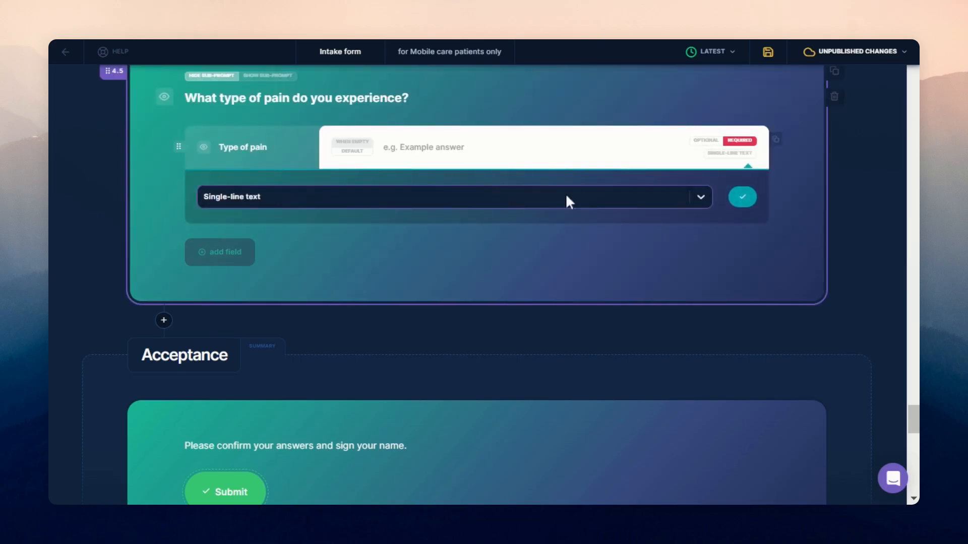
left_click(564, 196)
type("option")
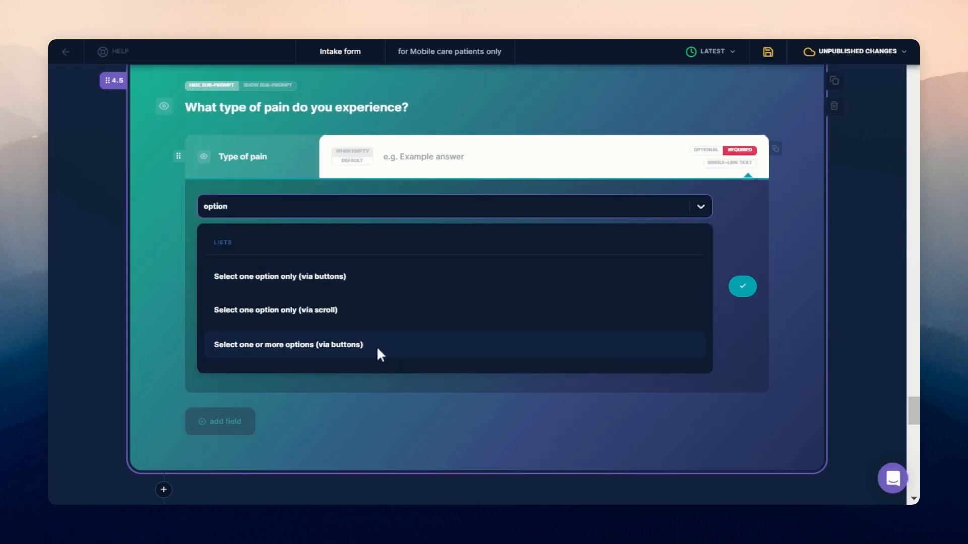
left_click(351, 345)
left_click(739, 366)
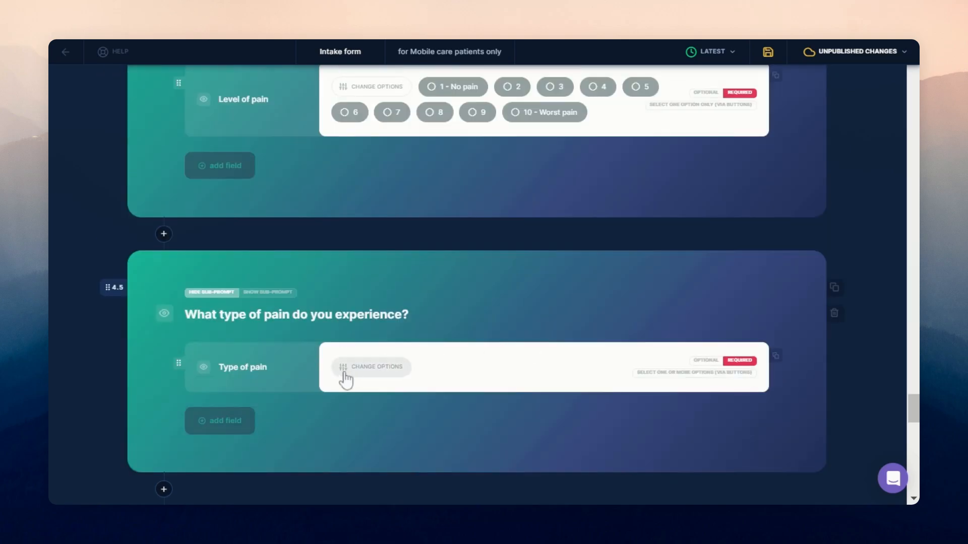
Fill the Type of pain options with Sharp, Dull, Throbbing, Numbness, Tingling, Aching, Shooting, Burning, Cramps, Stiffness, Muscle Soreness and Swelling or Discolouration.
left_click(345, 373)
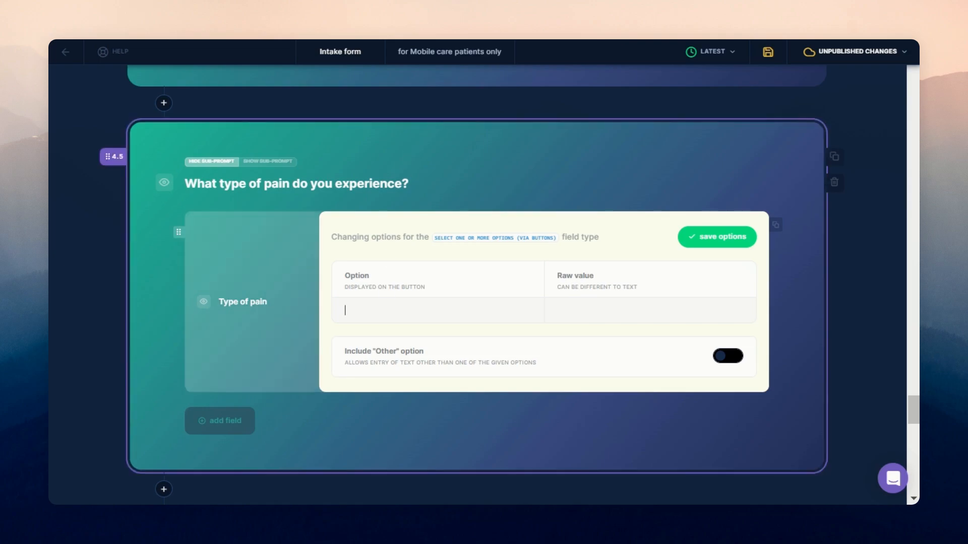
type("Sharp Dull Throbbing Numbness Tingling Aching Shooting Burning Cramps Stiffness Muscle Soreness Swelling or Discolouration")
scroll(537, 285, "up", 3)
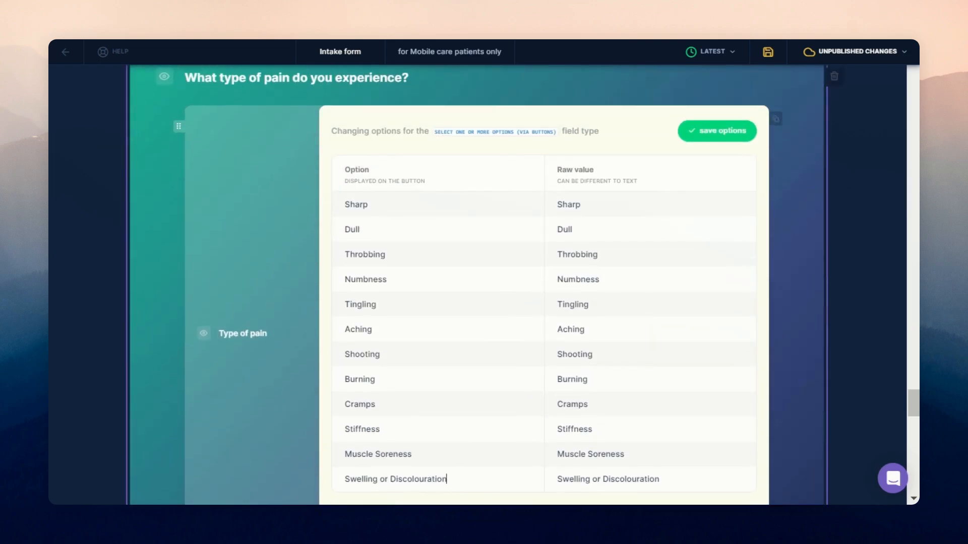
Include the "Other" option in the Type of pain field and save its options.
scroll(537, 284, "down", 2)
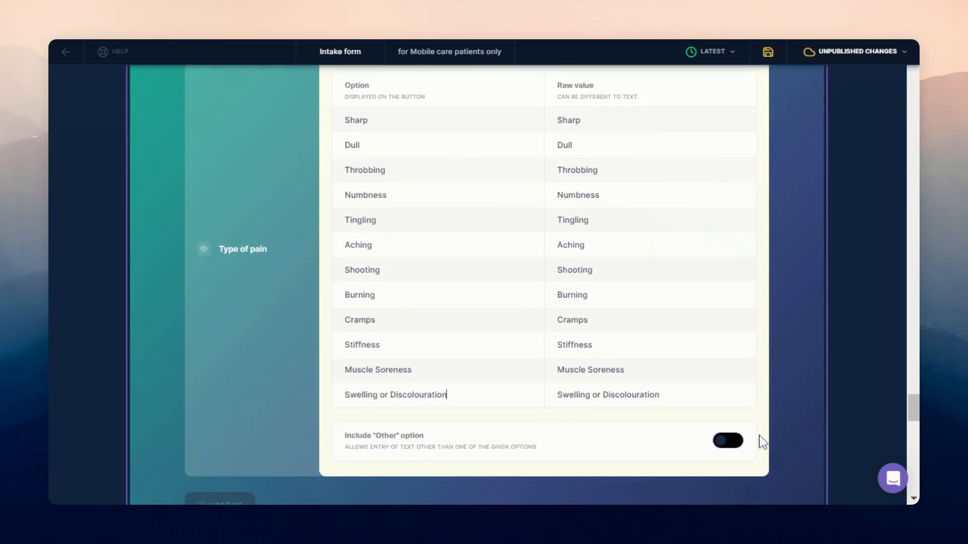
scroll(502, 441, "down", 2)
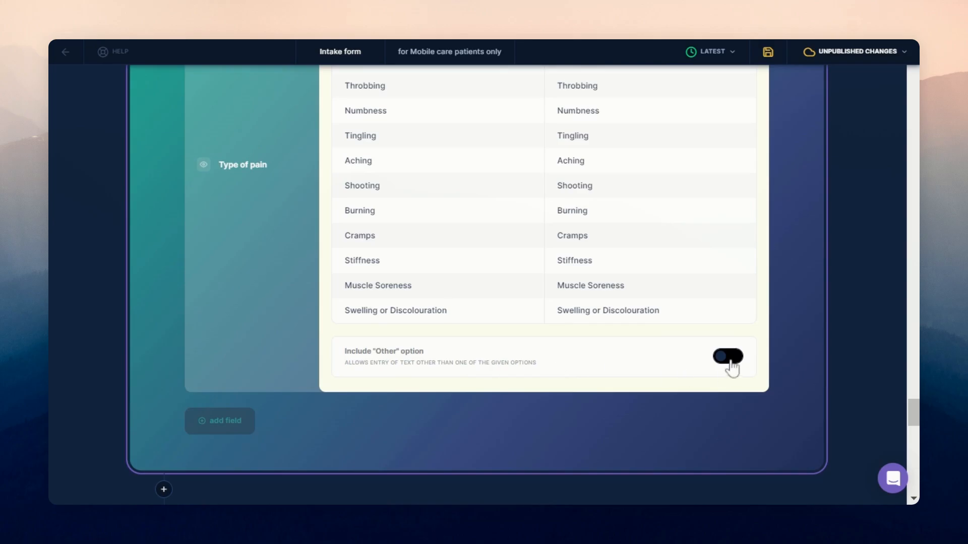
left_click_drag(371, 352, 425, 351)
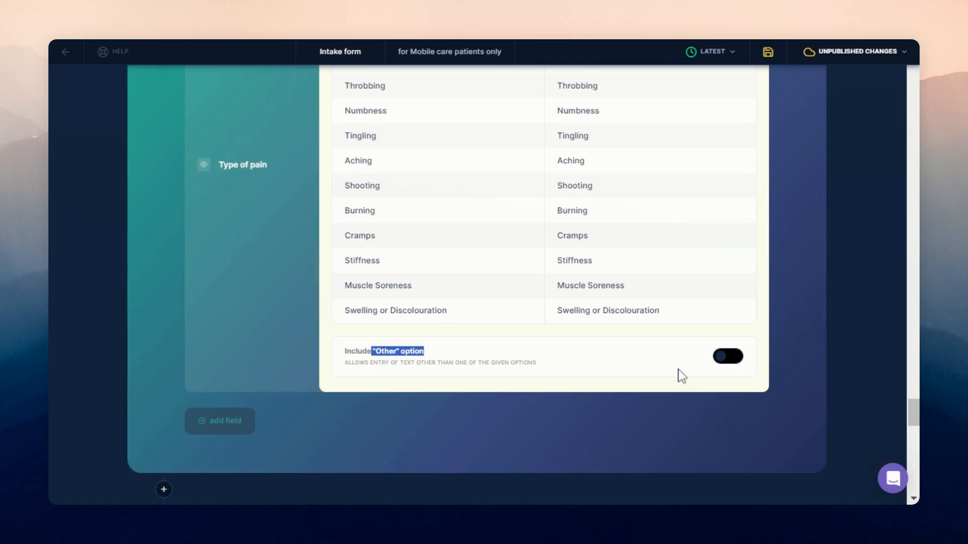
left_click(730, 361)
scroll(429, 272, "up", 6)
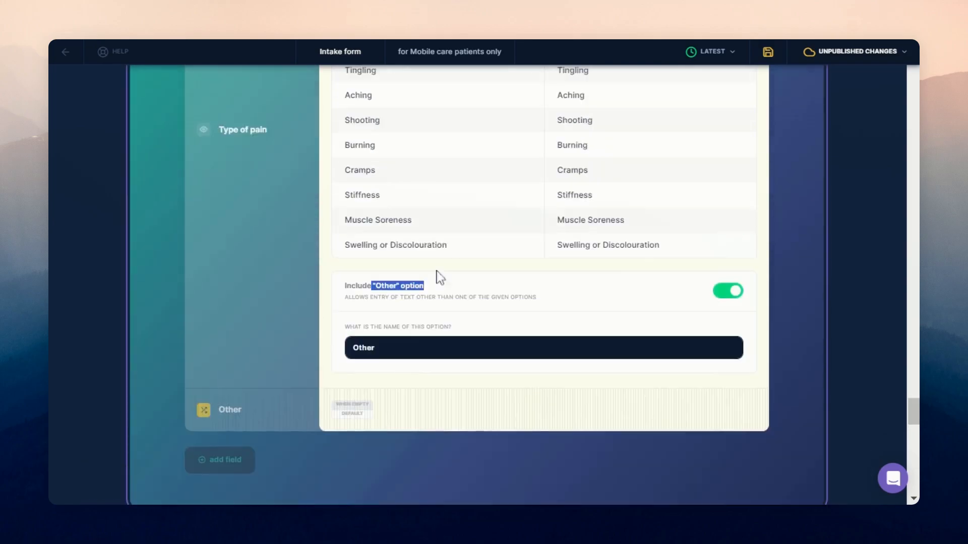
left_click(716, 111)
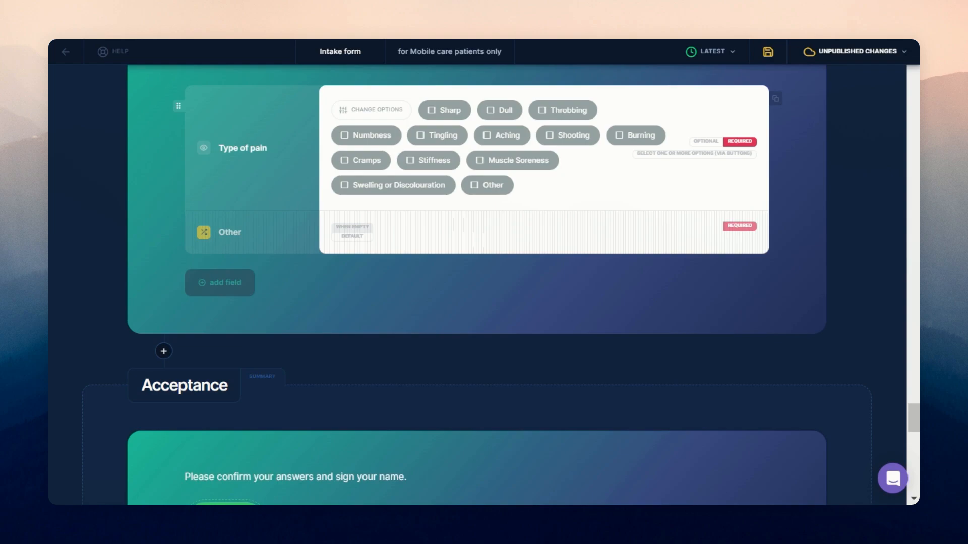
Add a question screen after the type of pain screen and title it "In which activities do your pain/symptoms interfere?".
scroll(531, 244, "up", 2)
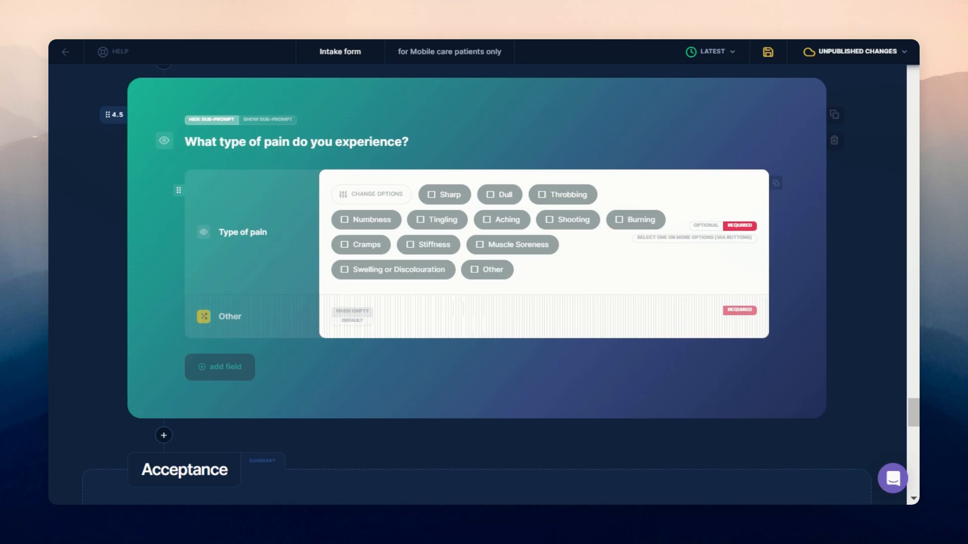
scroll(297, 329, "down", 4)
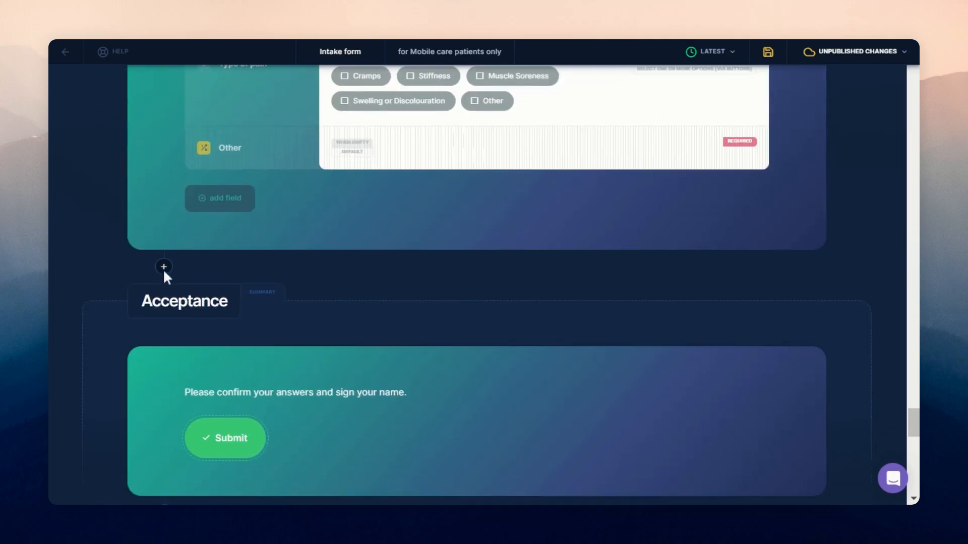
scroll(202, 259, "up", 3)
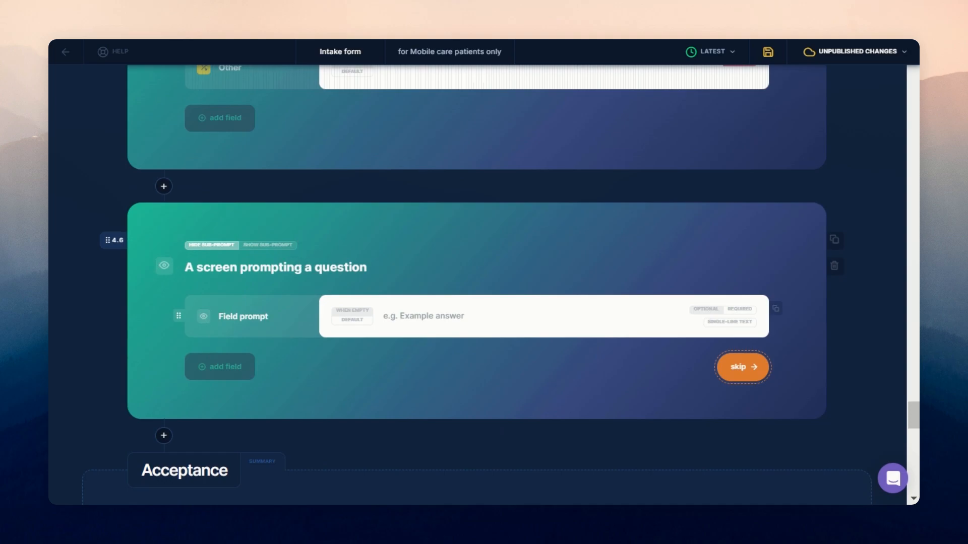
triple_click(273, 267)
type("In which activities do your pain/symptoms interfere?")
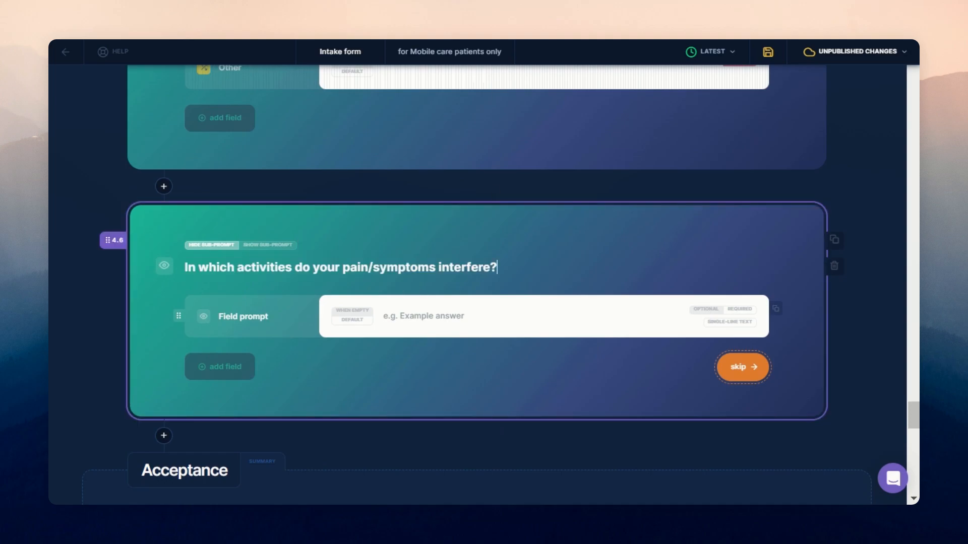
key("Escape")
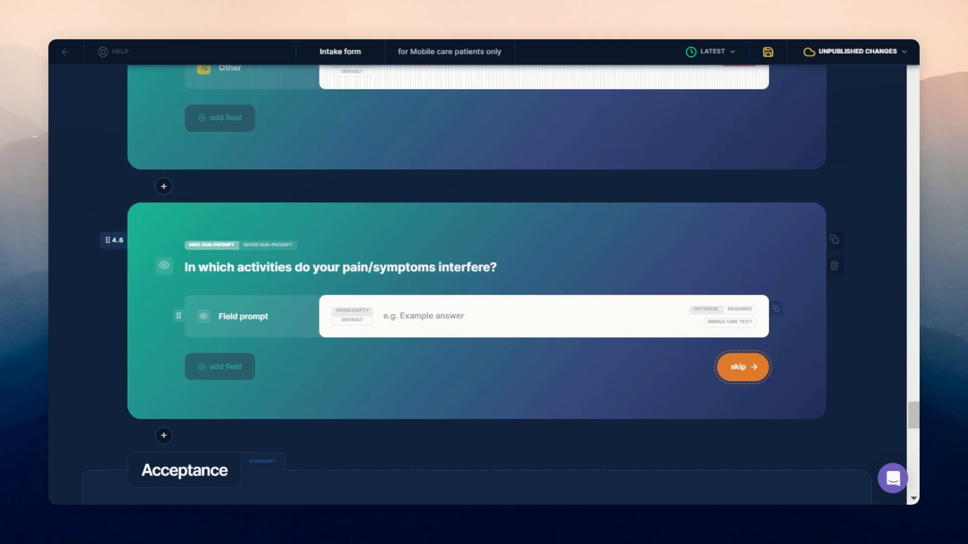
left_click(497, 267)
Name the activities question's field "Activities" and change its type to Select one or more options (via buttons).
left_click(243, 317)
type("Activities")
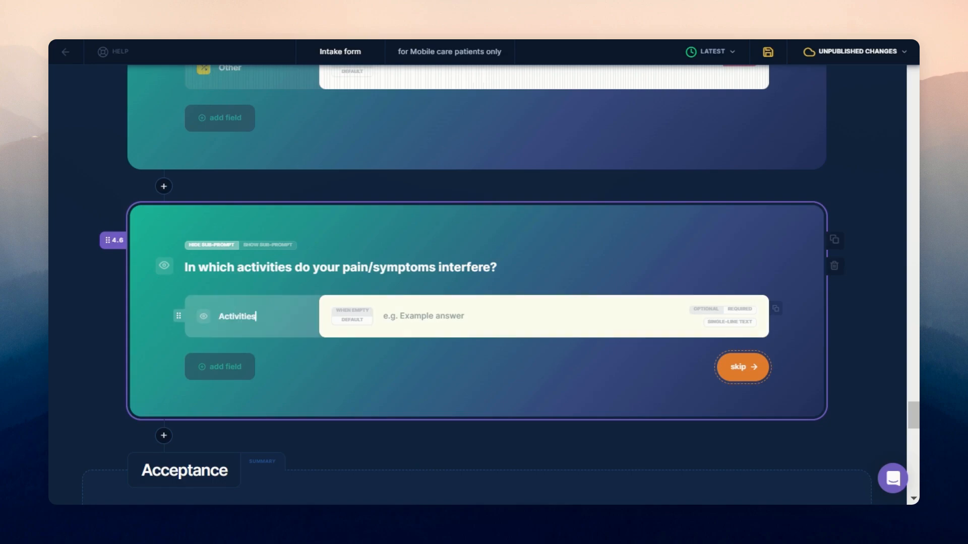
key("Escape")
left_click(729, 321)
left_click(502, 308)
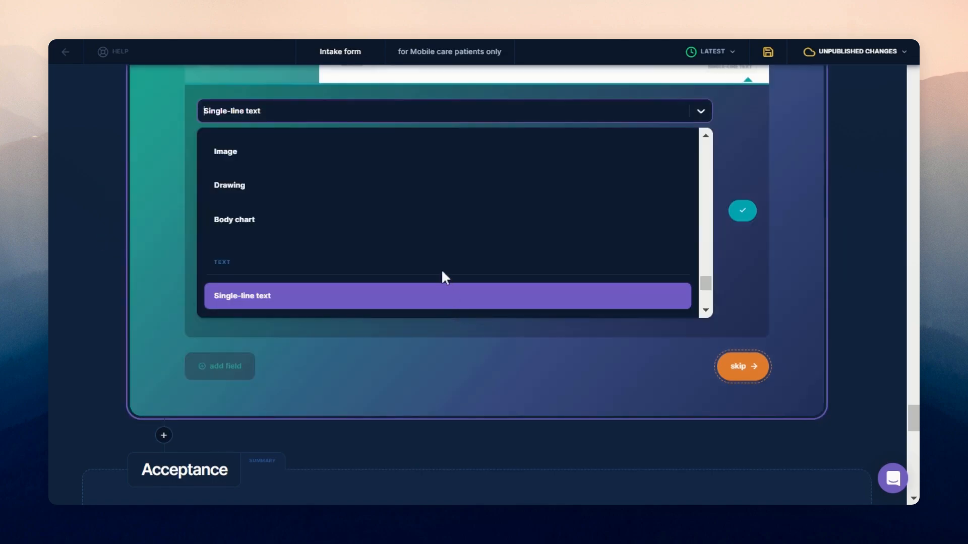
type("option")
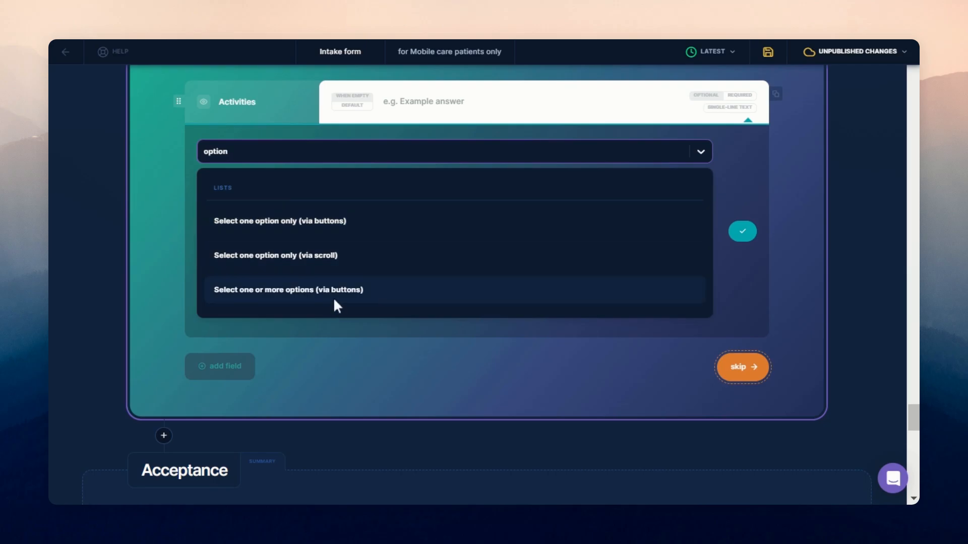
left_click(336, 298)
left_click(741, 316)
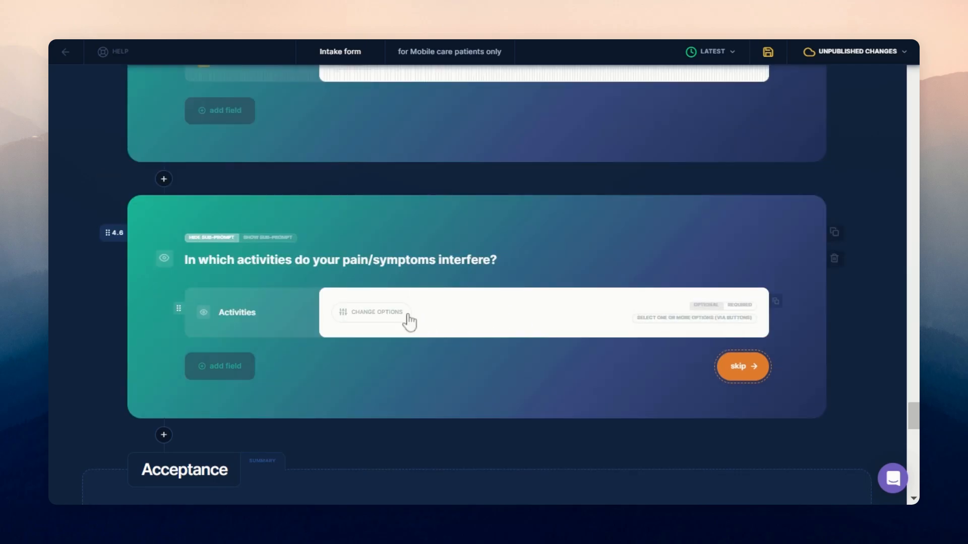
Give the Activities field the options Work, Sleep, Daily Routine and Sports/Exercise plus "Other", save them and make the field required.
left_click(406, 320)
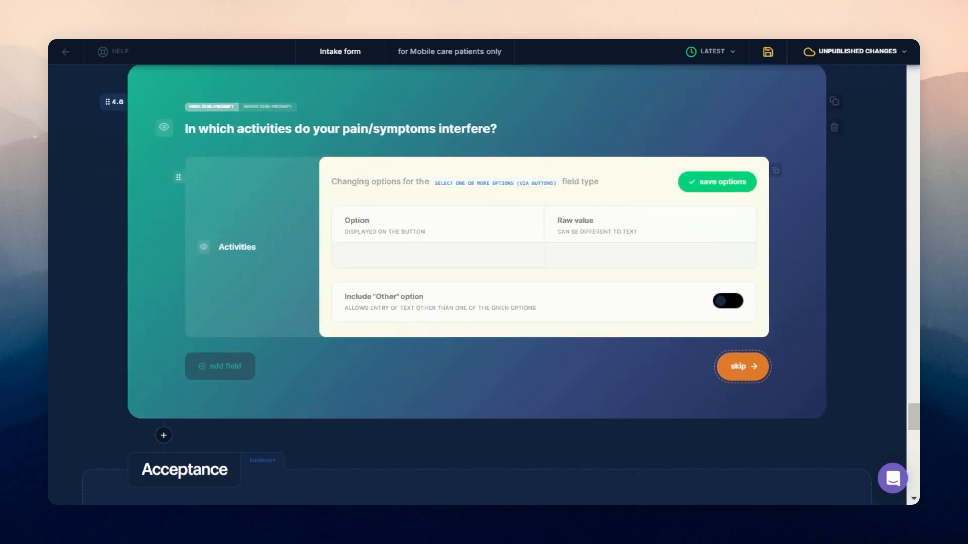
type("Work Sleep Daily Routine Sports/Exercise")
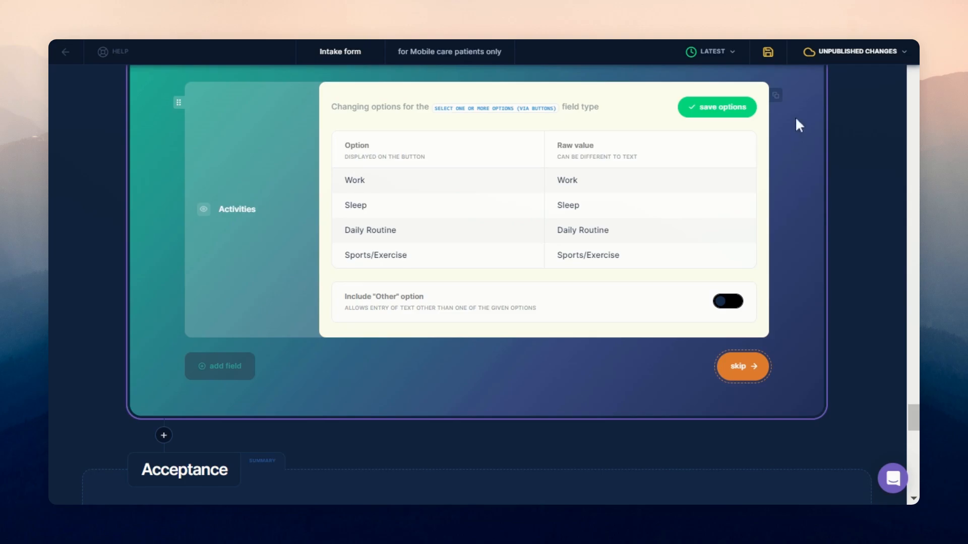
left_click(732, 303)
scroll(733, 305, "down", 2)
scroll(726, 242, "up", 3)
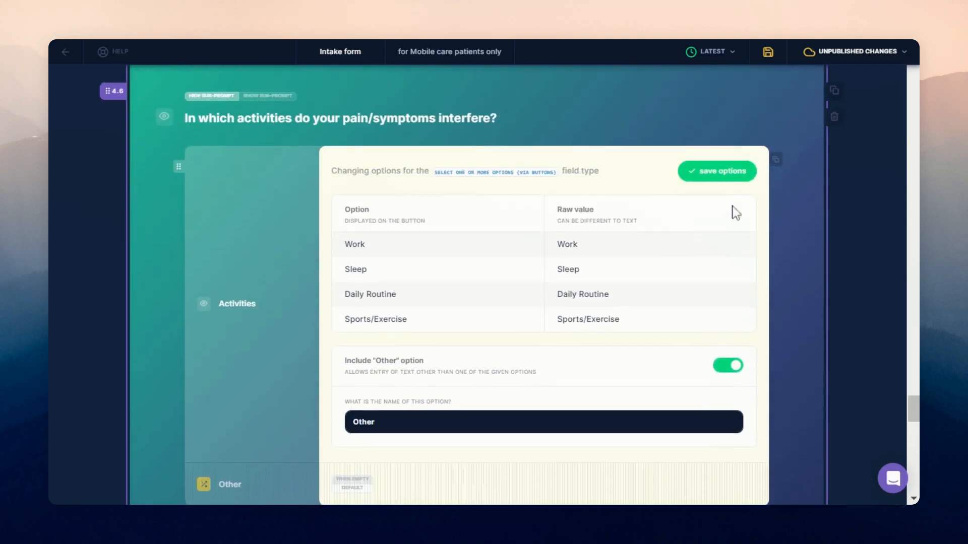
left_click(732, 172)
left_click(740, 177)
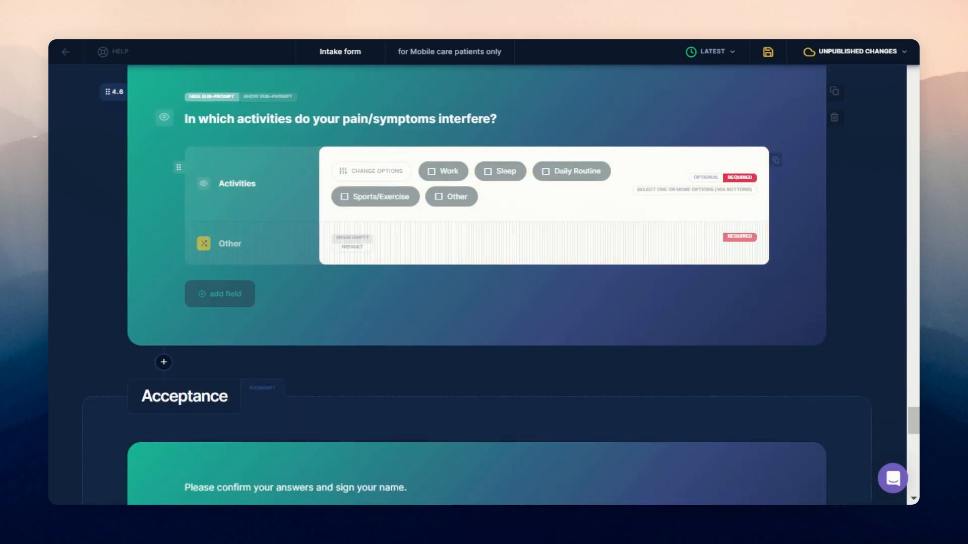
Add a question screen titled "Please list any hereditary illnesses or health conditions that you, or a member of your family, have been diagnosed with and when".
scroll(161, 278, "down", 2)
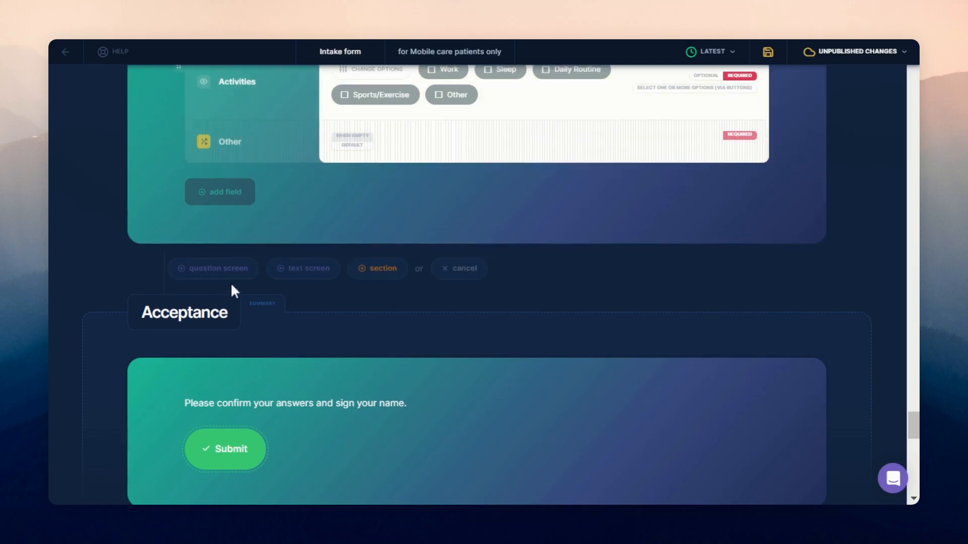
triple_click(276, 108)
type("Please list any hereditary illnesses or health conditions that you, or a member of your family, have been diagnosed with and when")
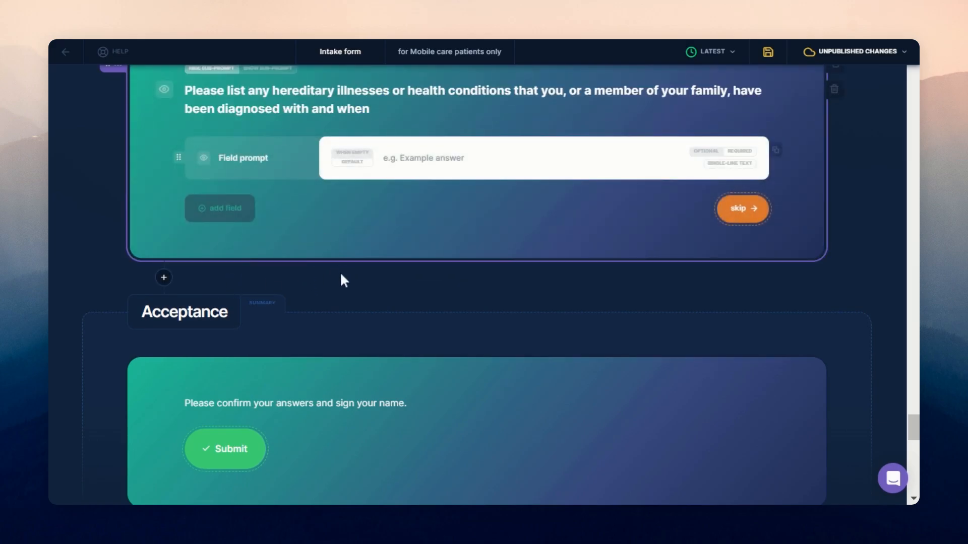
scroll(340, 273, "up", 2)
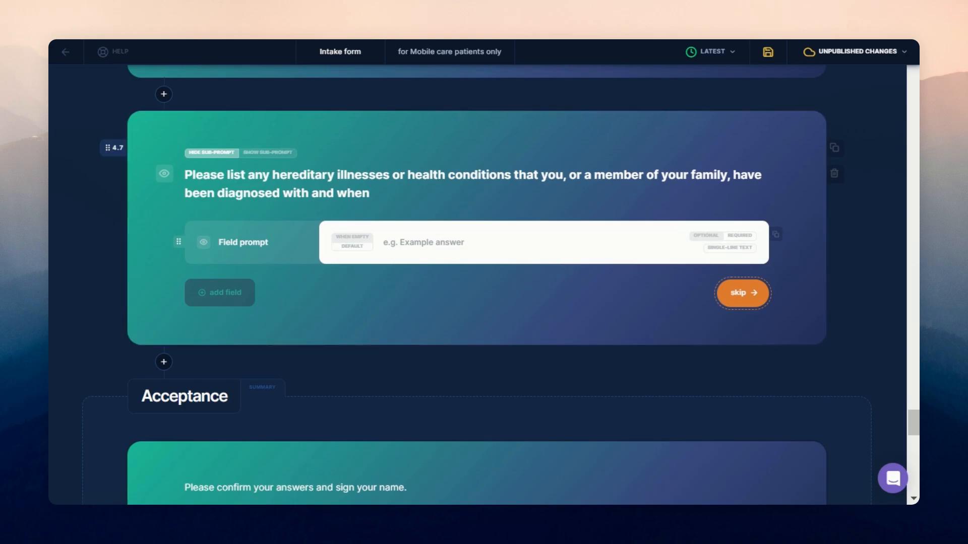
Name the new screen's field "Any diagnosed family hereditary illnesses or health conditions" and change its type to Multi-line text.
left_click(243, 243)
type("Any diagnosed family hereditary illnesses or health conditions")
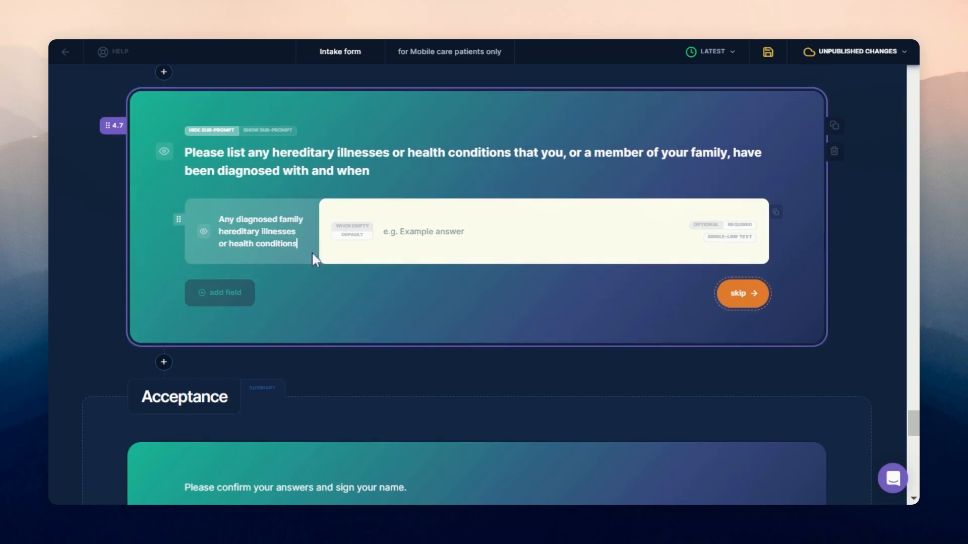
left_click(731, 237)
left_click(455, 240)
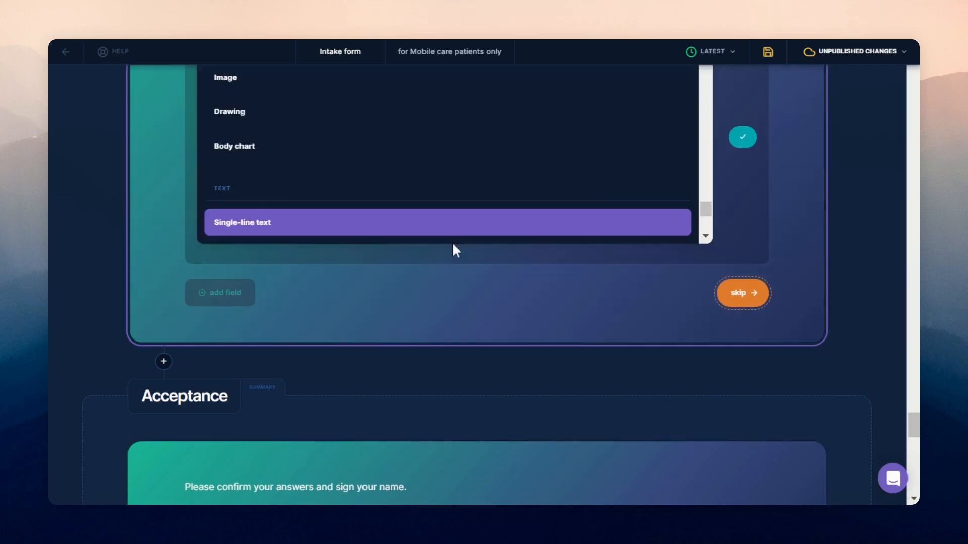
scroll(440, 256, "down", 2)
scroll(440, 262, "up", 3)
scroll(490, 367, "down", 2)
left_click(387, 255)
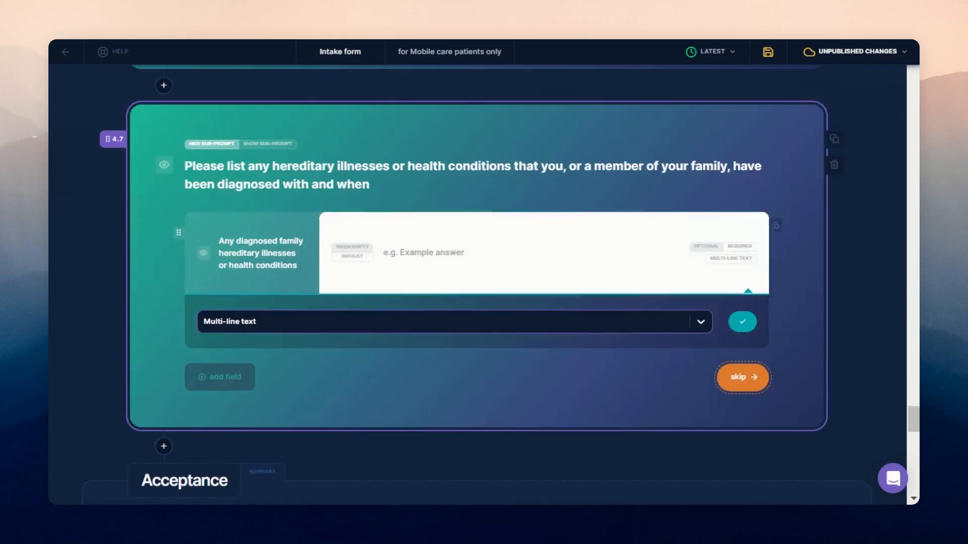
left_click(737, 324)
Replace the hereditary illnesses field's example answer with the copied text beginning "e.g. Diabetes (sister) diagnosed 5 years ago, Hypertension (myself)".
left_click_drag(515, 306, 387, 306)
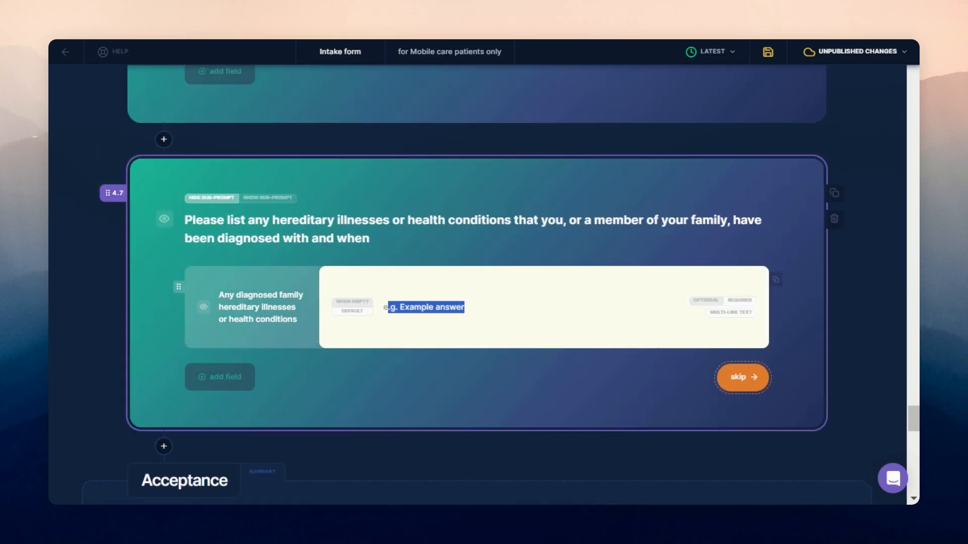
key("BackSpace")
key("BackSpace")
left_click(451, 185)
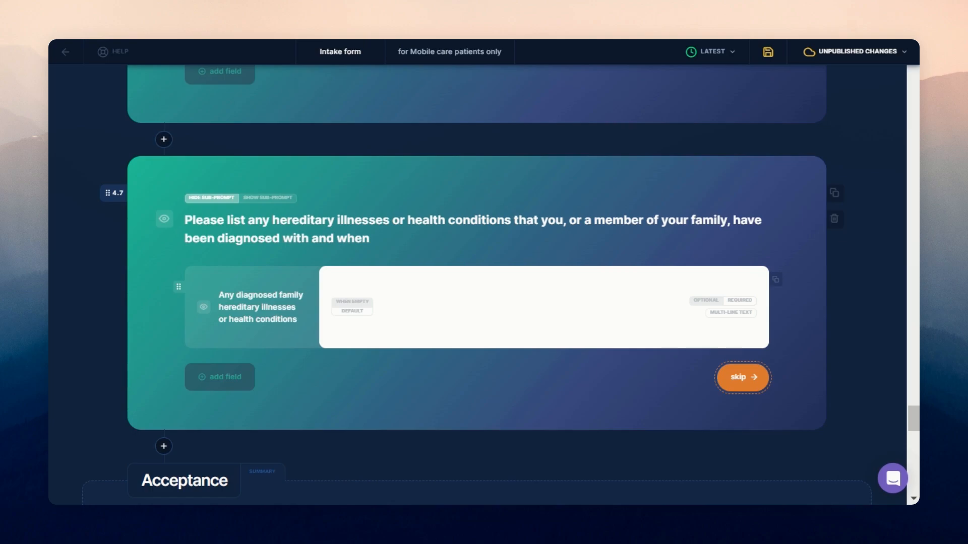
left_click(384, 307)
key("ctrl+v")
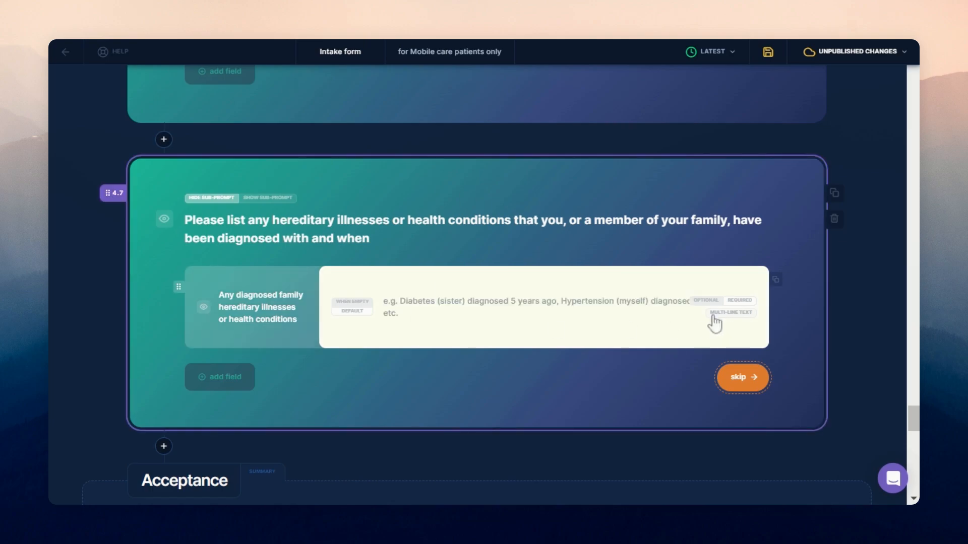
Keep the hereditary illnesses field optional and relabel the screen's skip button "Not applicable".
left_click(739, 302)
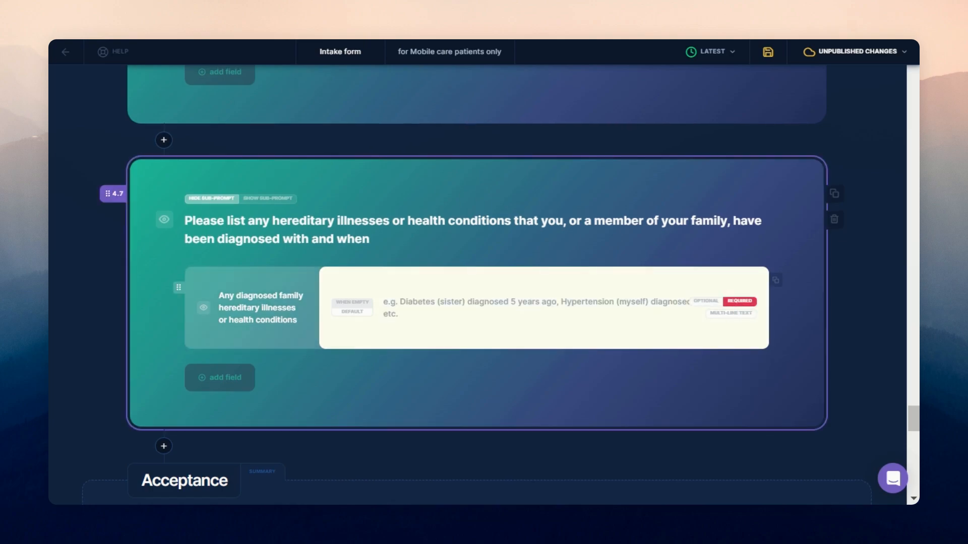
left_click(707, 303)
left_click(749, 385)
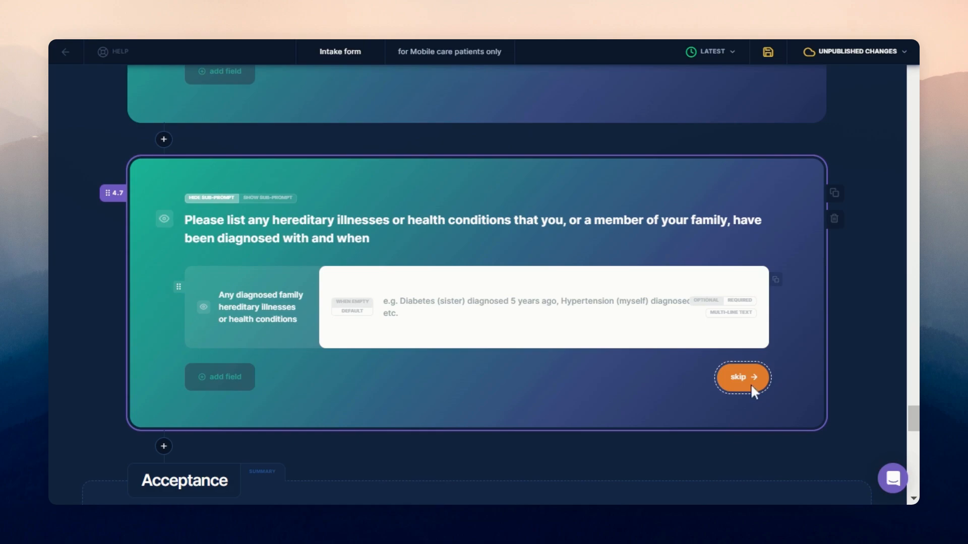
type("Not applicable")
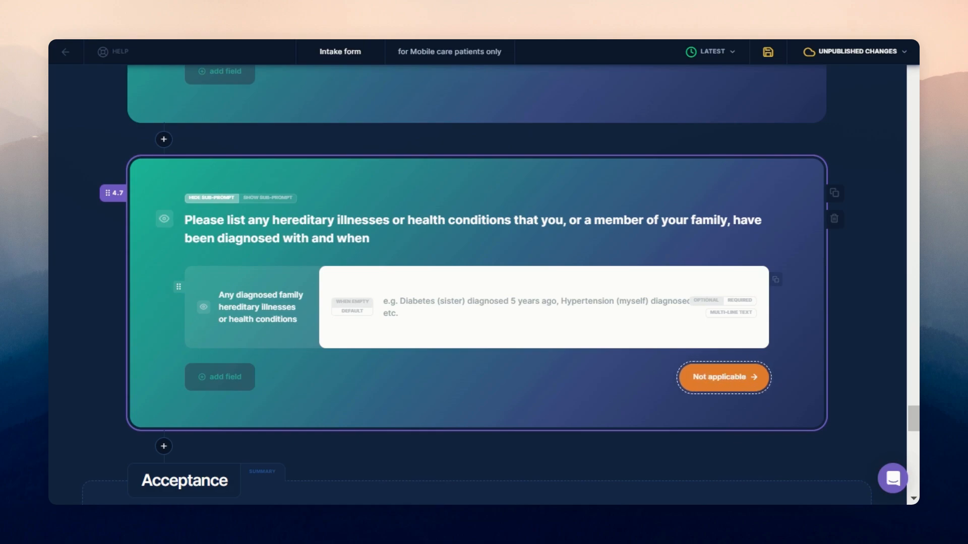
key("Return")
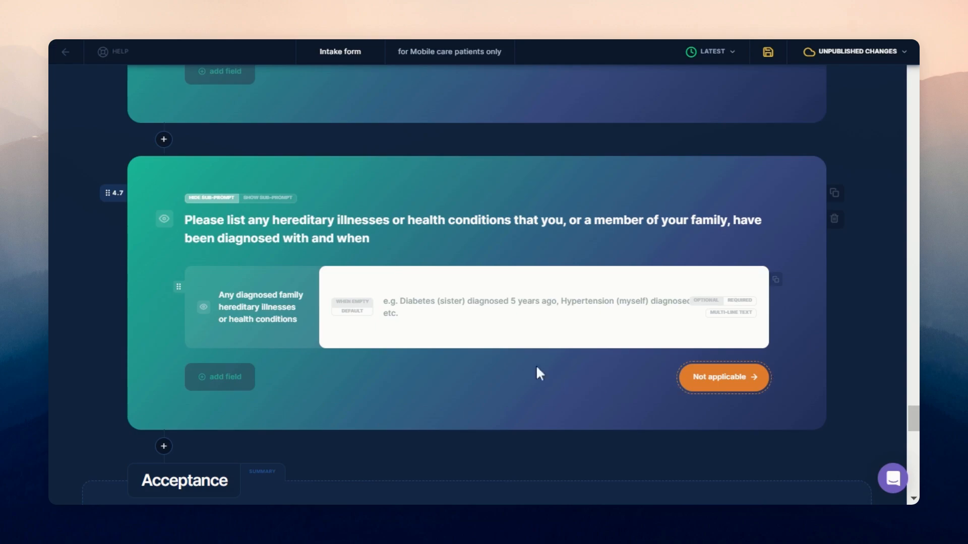
scroll(457, 340, "down", 2)
triple_click(483, 248)
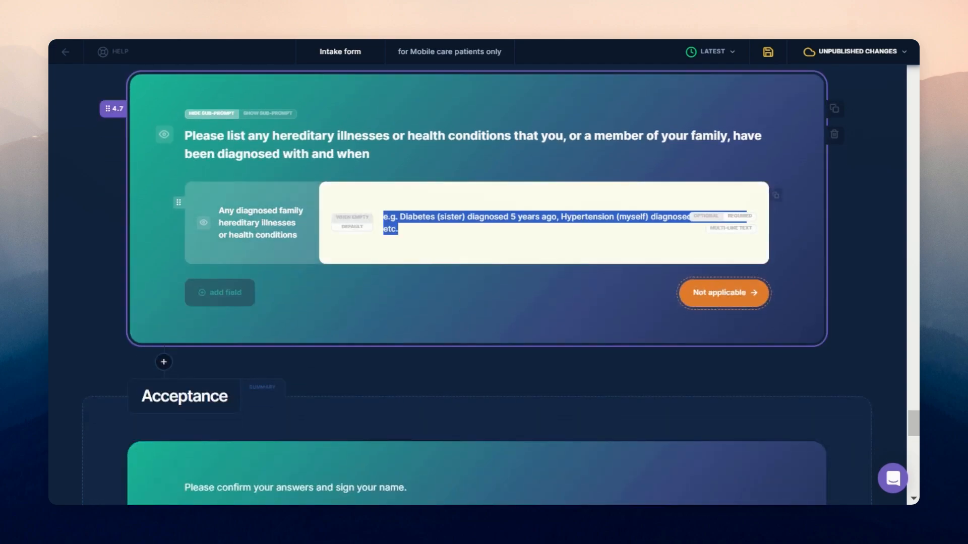
left_click(414, 289)
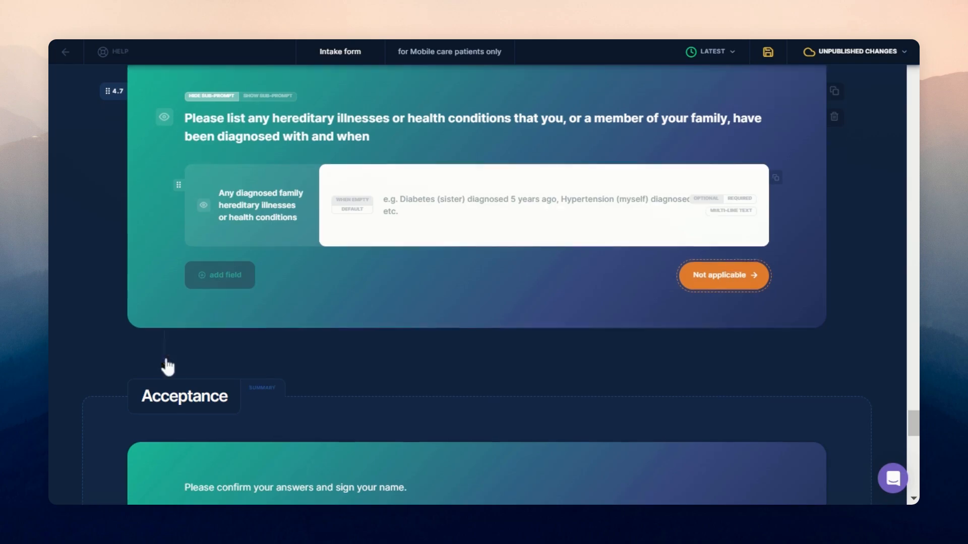
Add a question screen after the hereditary illnesses screen and title it "Are you currently taking any medications?".
left_click(166, 362)
left_click(216, 357)
scroll(340, 313, "up", 1)
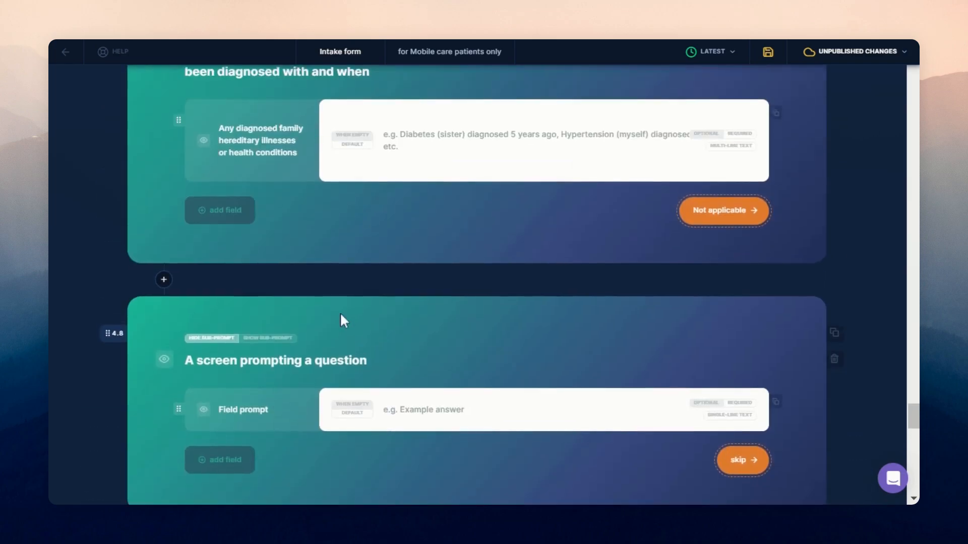
scroll(339, 312, "down", 1)
triple_click(329, 276)
type("Are you currently taking any medications?")
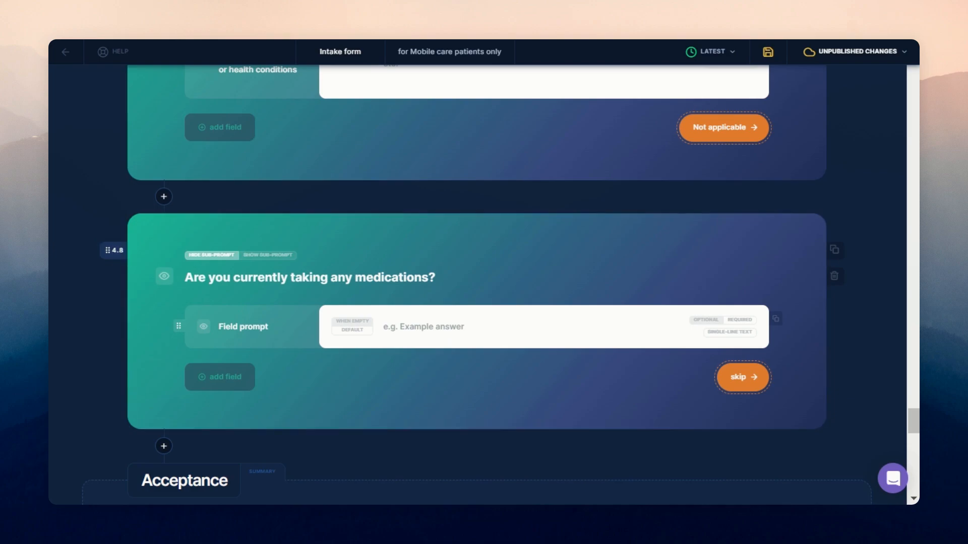
Name the medications question's field "Medications?" and change its type to Select one option only (via buttons).
left_click(316, 342)
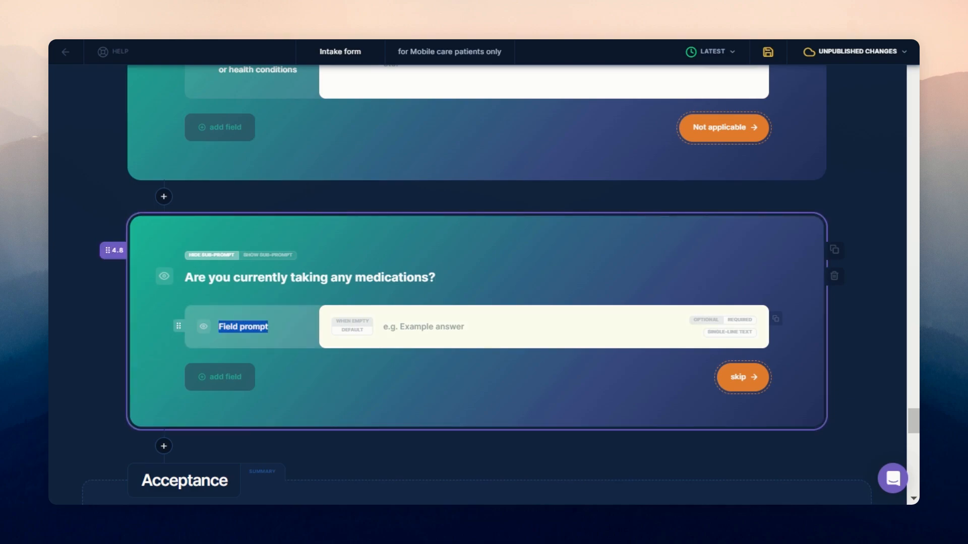
type("Medications?")
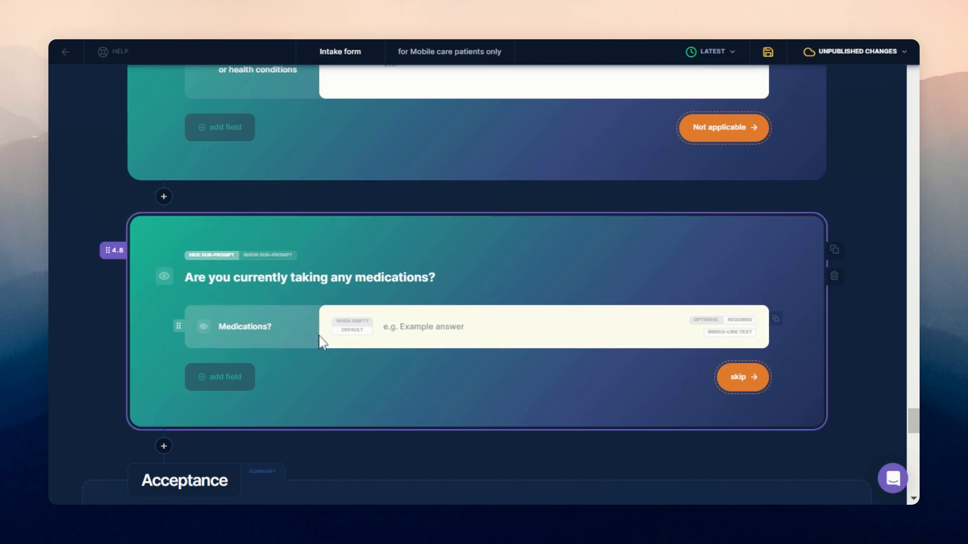
left_click(731, 332)
scroll(379, 239, "up", 2)
type("o")
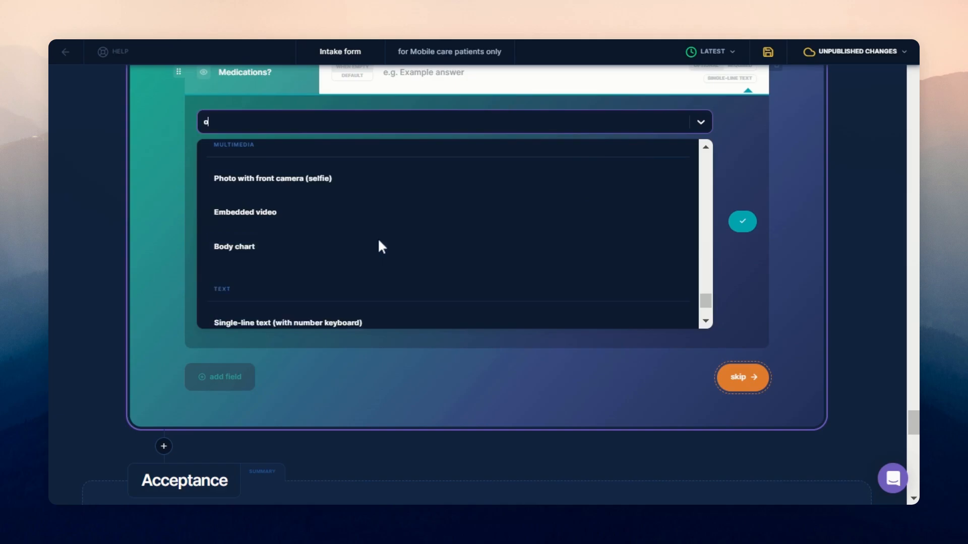
type("ptions")
key("BackSpace")
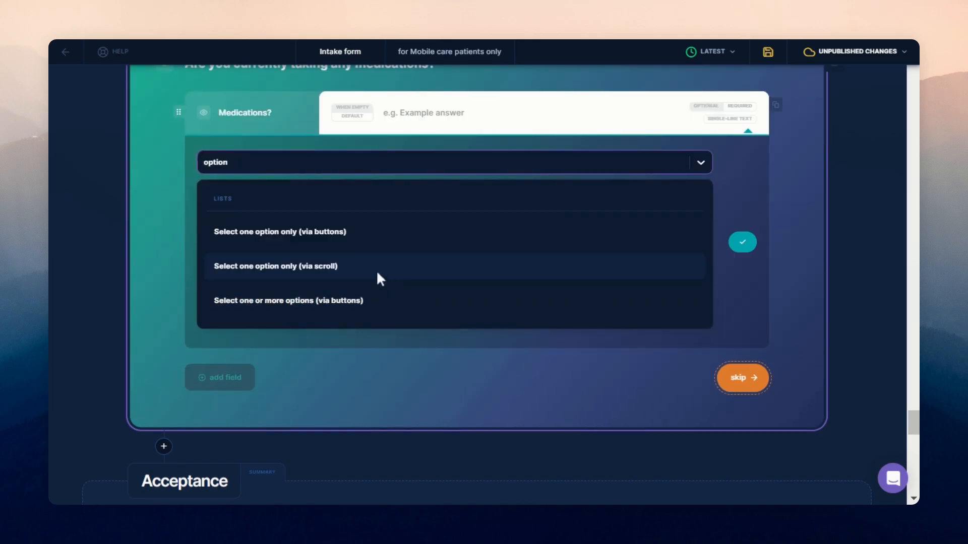
left_click(325, 232)
left_click(741, 319)
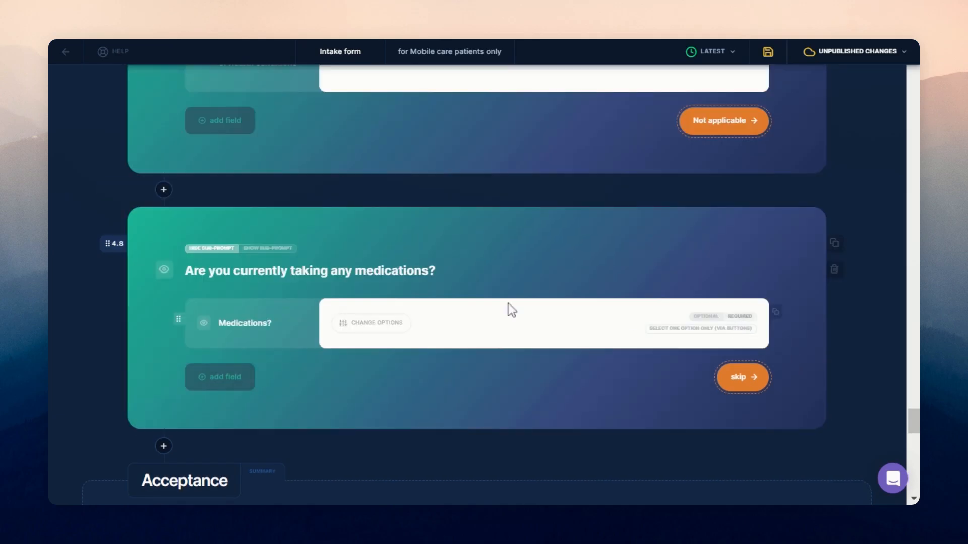
Give the Medications? field the options Yes and No, save them and make the field required.
type("Yes")
key("Return")
type("No")
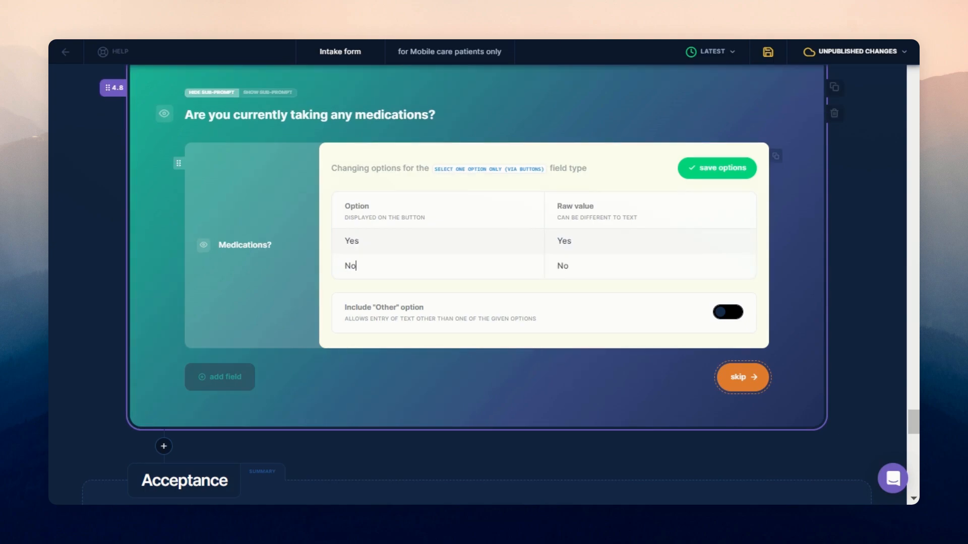
left_click(711, 174)
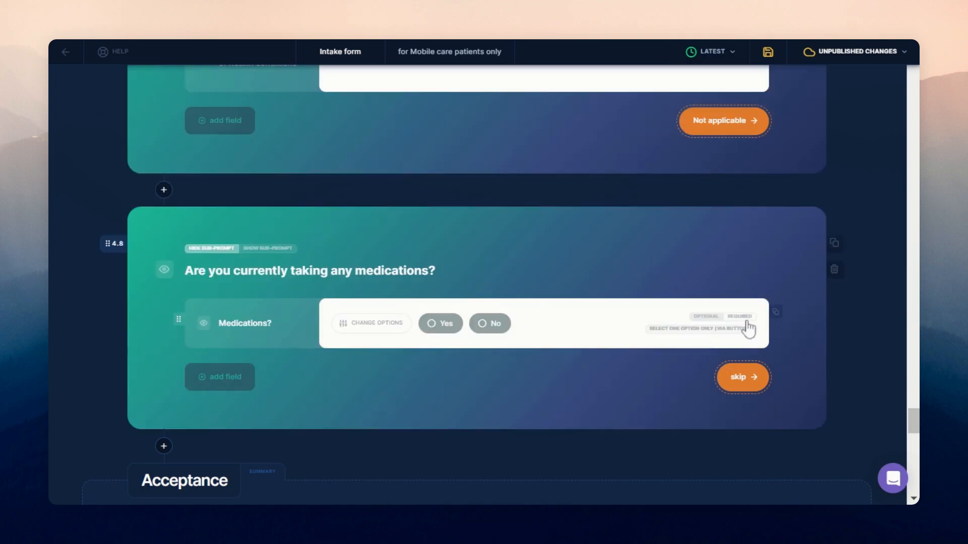
left_click(732, 319)
Add a required "List of medications" field to the medications screen with its example answer cleared.
left_click(220, 378)
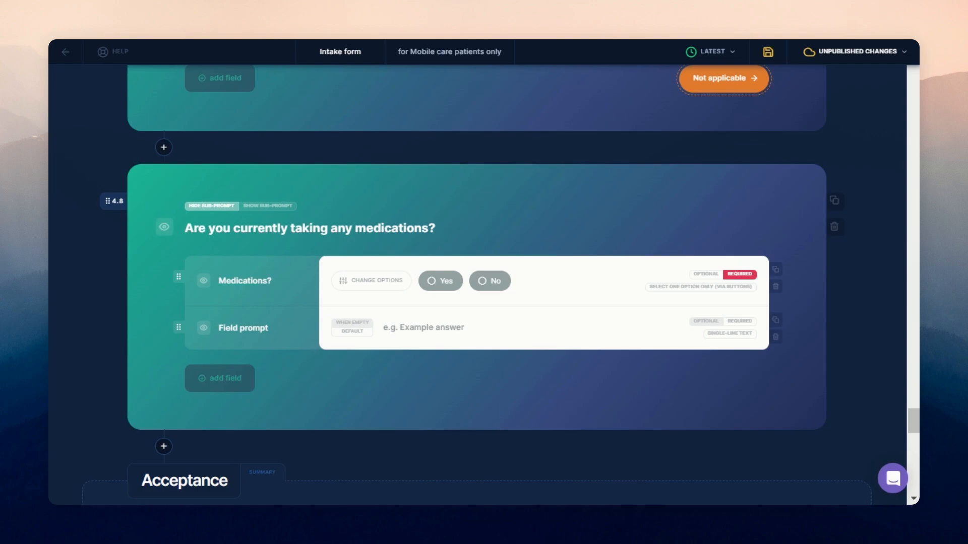
triple_click(291, 325)
type("List of medications")
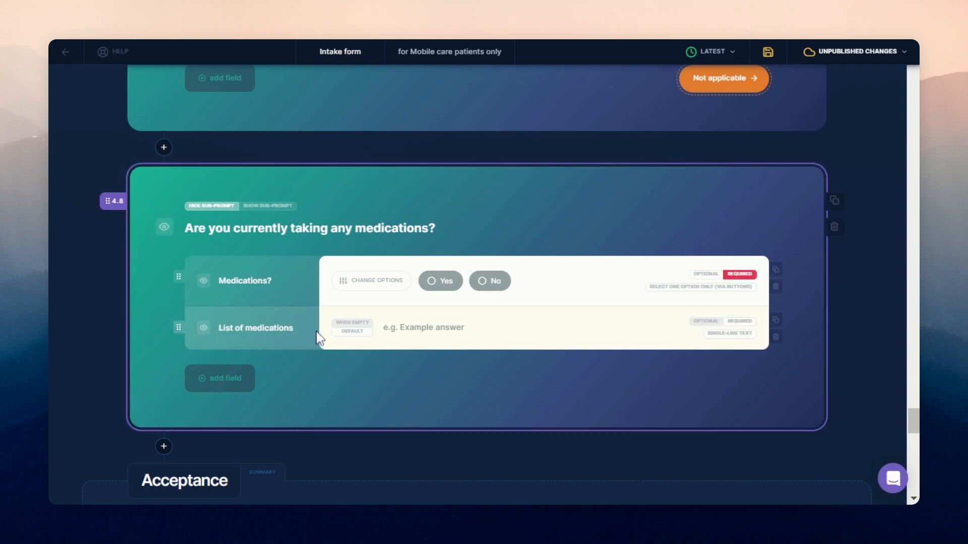
key("Tab")
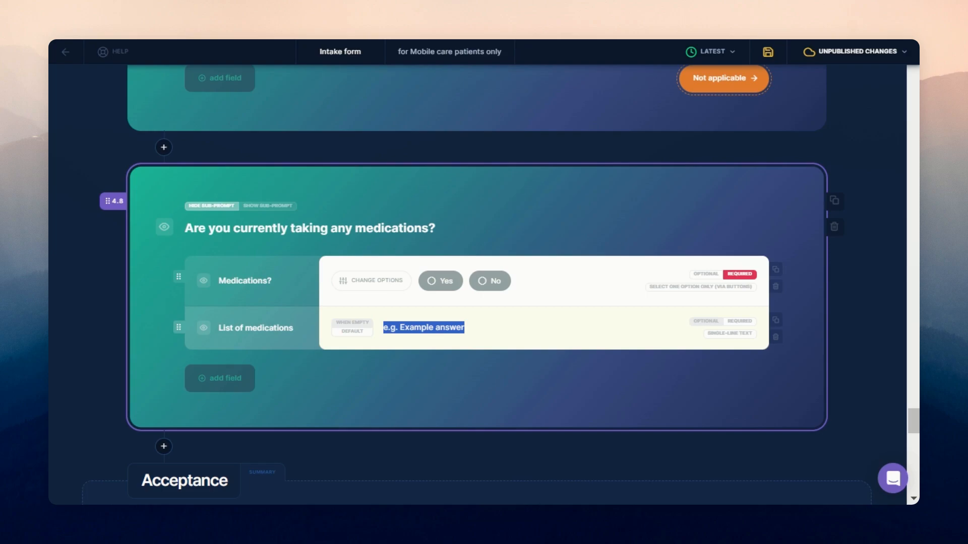
key("BackSpace")
left_click(741, 323)
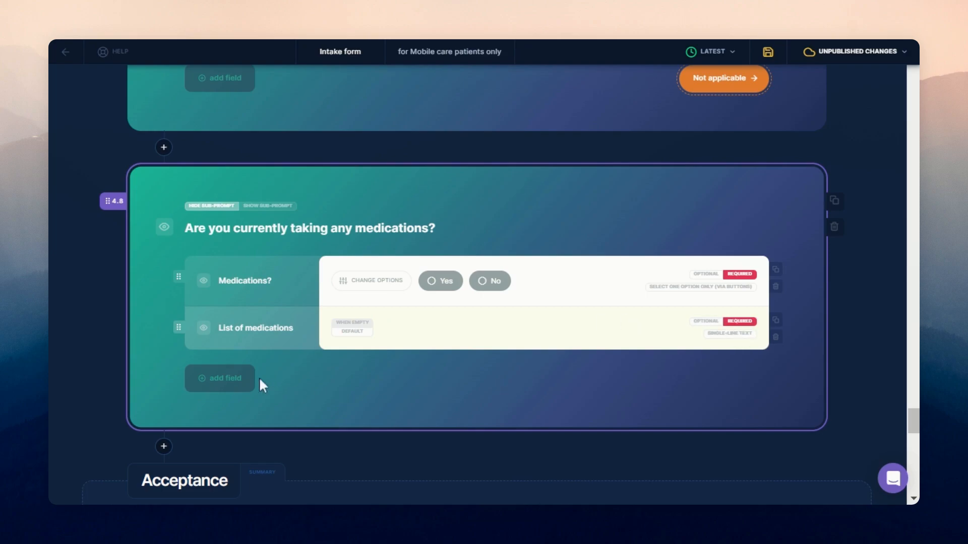
Set the List of medications field's visibility to "Only show field during form filling when...".
left_click(203, 329)
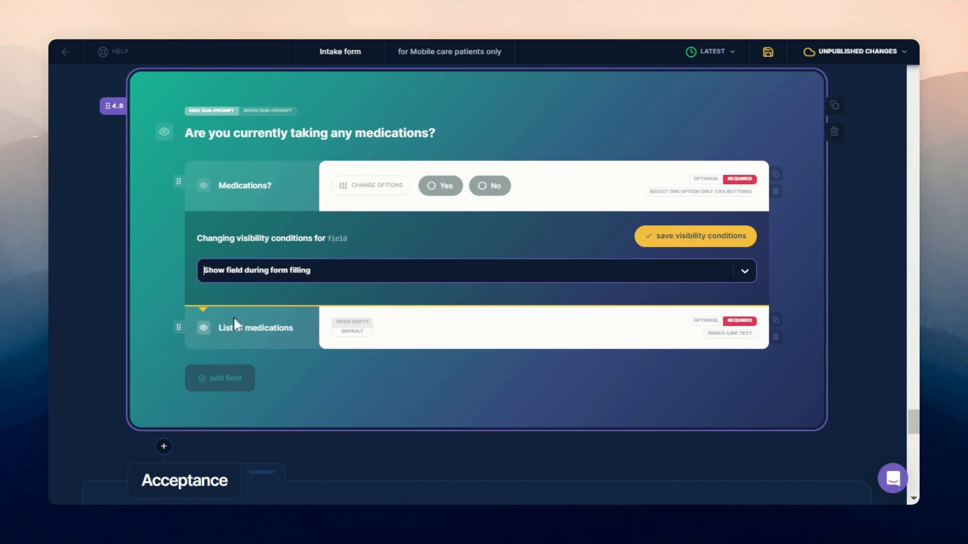
left_click(327, 275)
scroll(333, 256, "up", 2)
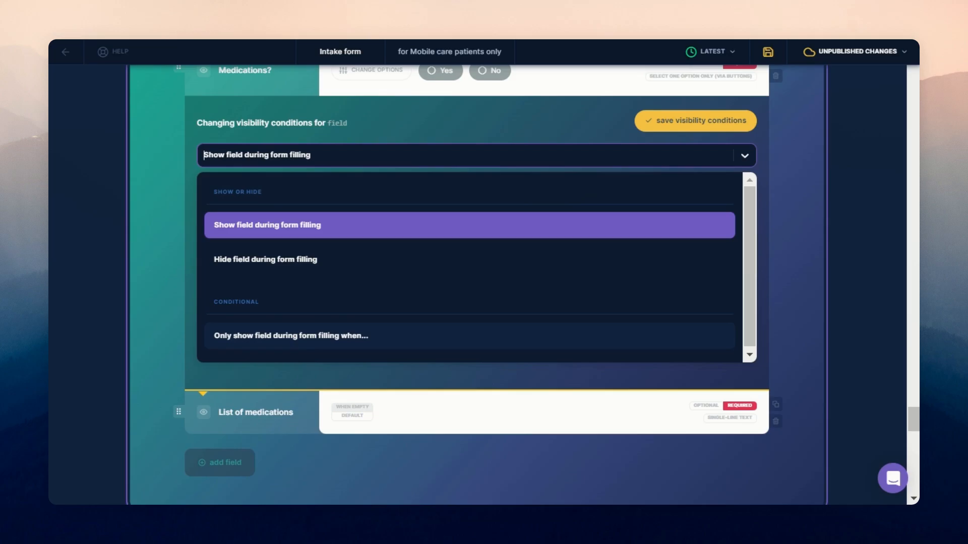
left_click(299, 333)
scroll(272, 246, "up", 2)
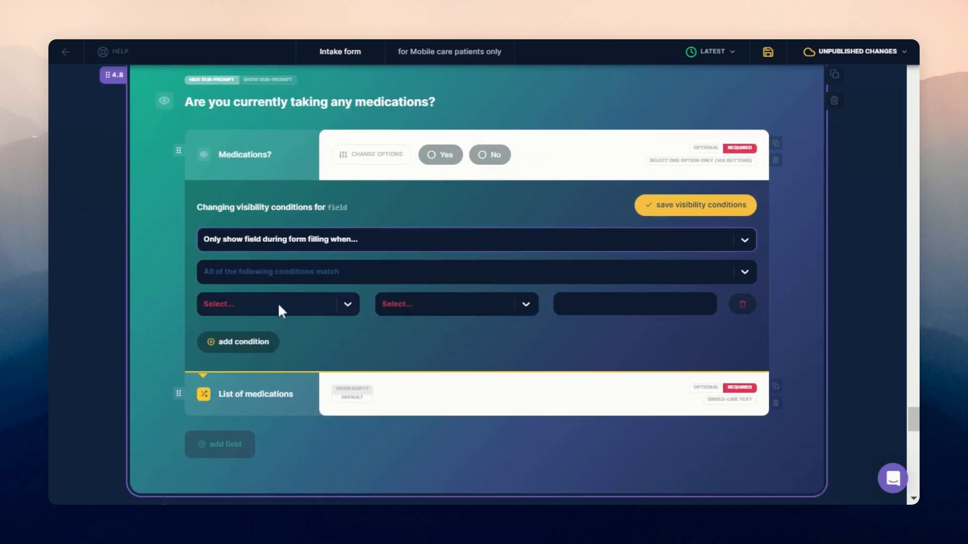
Make the List of medications field depend on "4.8.1 - Medications?" being Yes, and save and check the visibility condition.
left_click(279, 306)
type("med")
key("BackSpace")
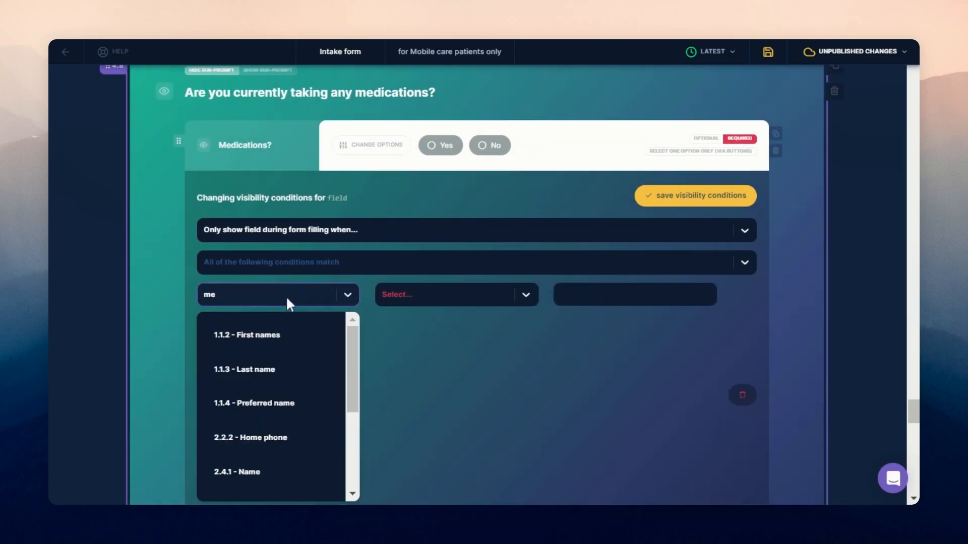
type("di")
left_click(294, 330)
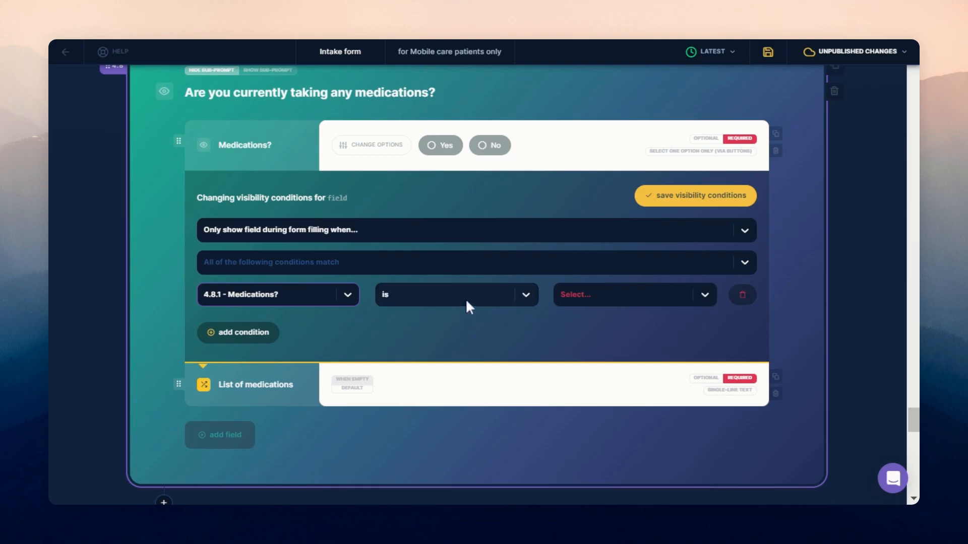
left_click(698, 297)
left_click(607, 247)
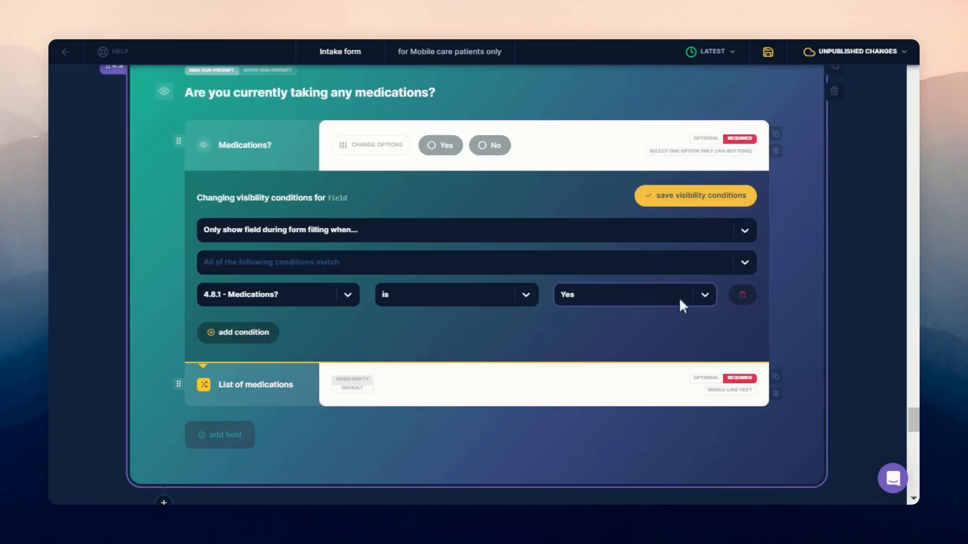
left_click(695, 197)
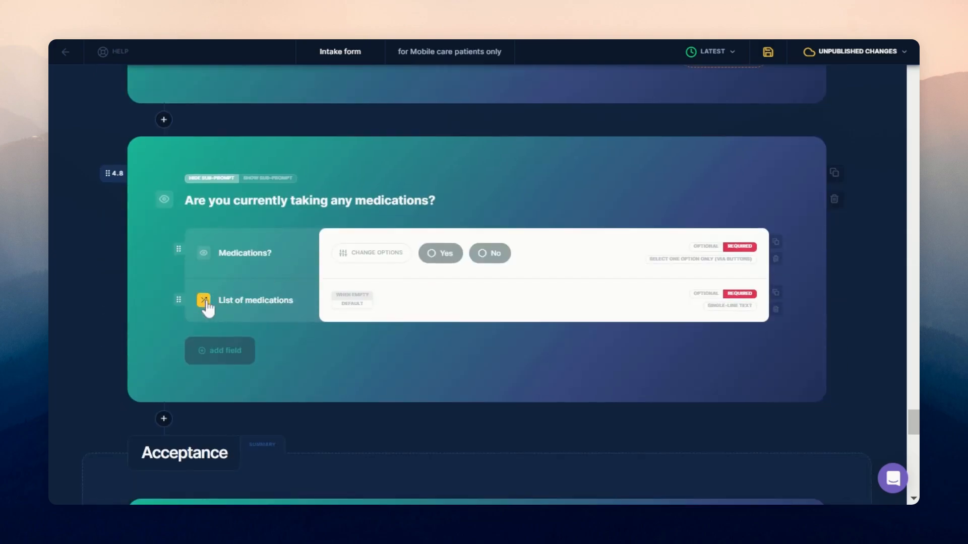
left_click(204, 300)
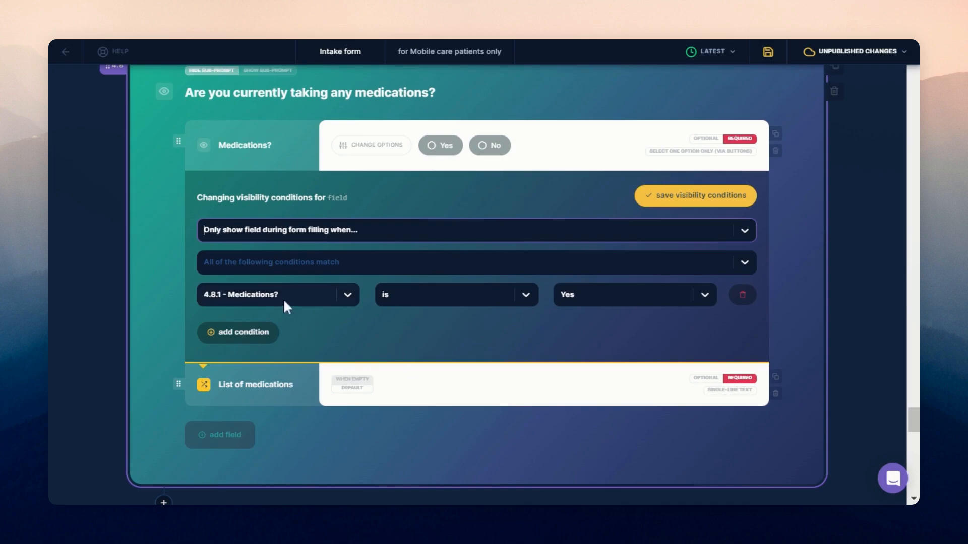
left_click(726, 198)
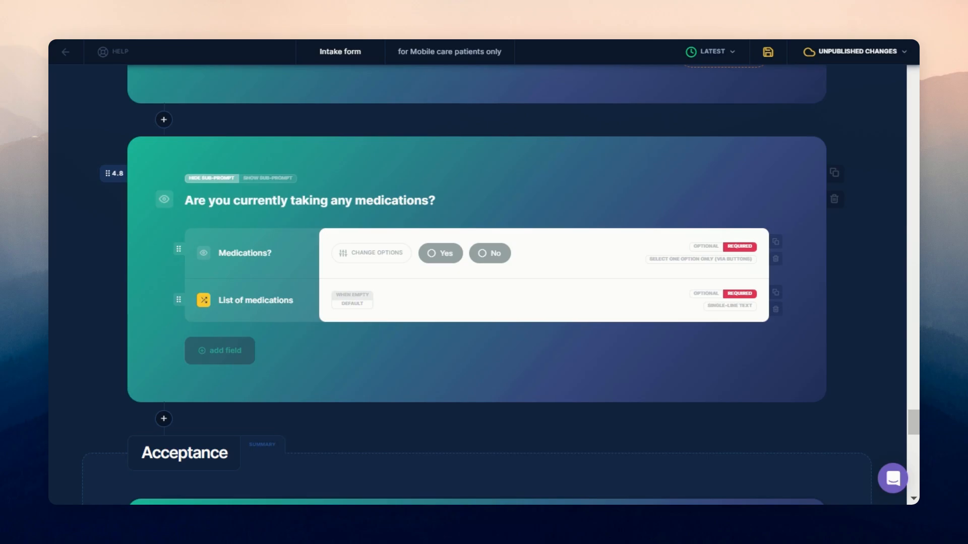
Duplicate the medications screen and title the copy "Are you currently taking any herbs or supplements?".
left_click(835, 174)
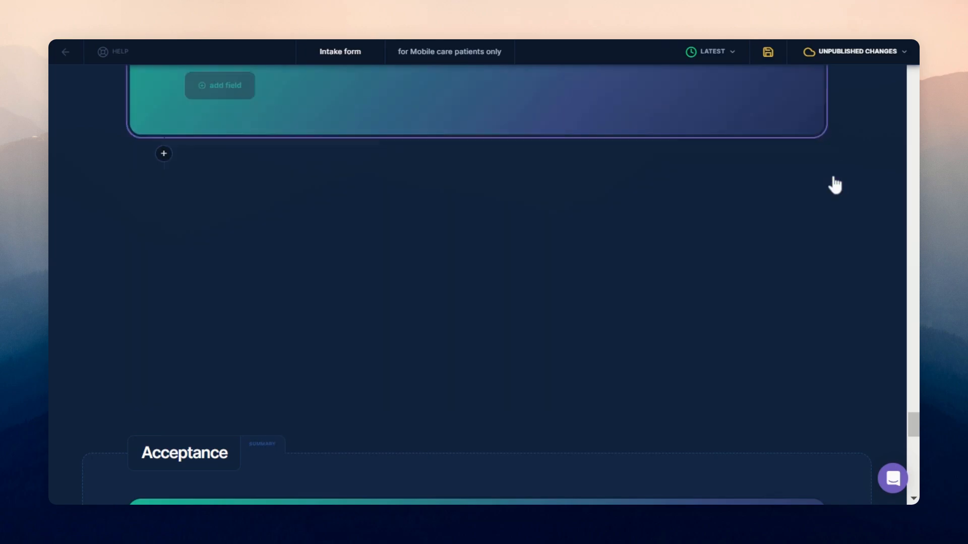
scroll(561, 285, "down", 3)
scroll(561, 285, "down", 3)
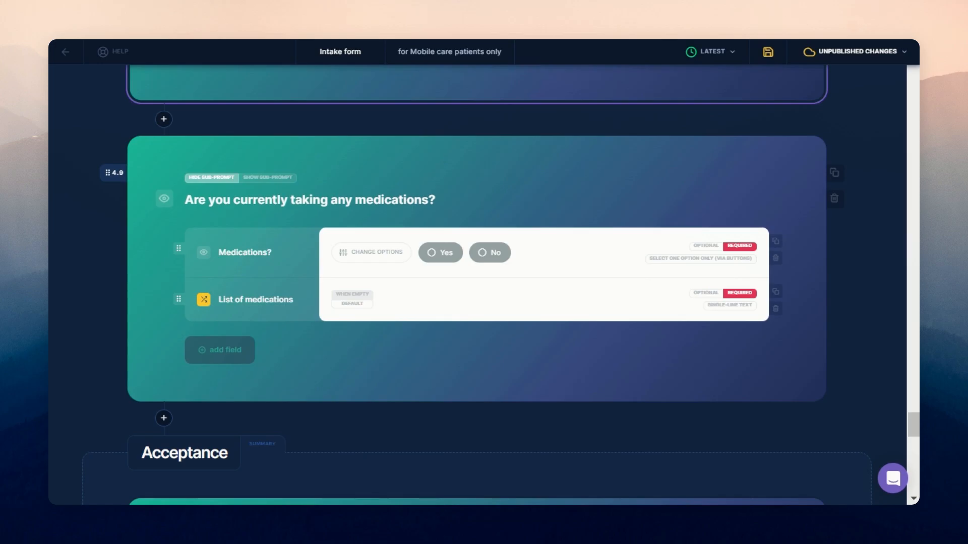
left_click_drag(435, 199, 352, 199)
key("ctrl+a")
type("Are you currently taking any herbs or supplements?")
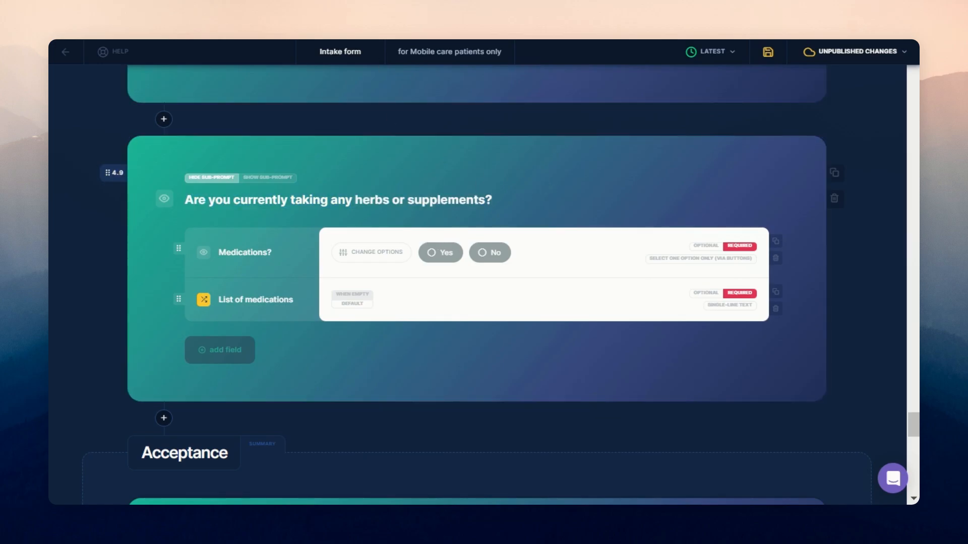
Rename the duplicated screen's two fields "Herbs or supplements?" and "List of herbs or supplements".
left_click_drag(272, 252, 194, 248)
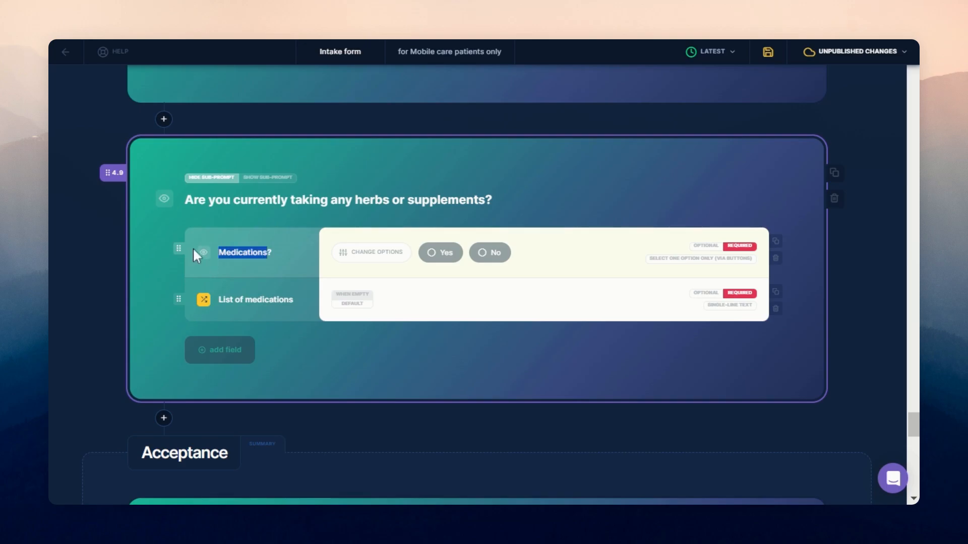
type("Herbs or supplements?")
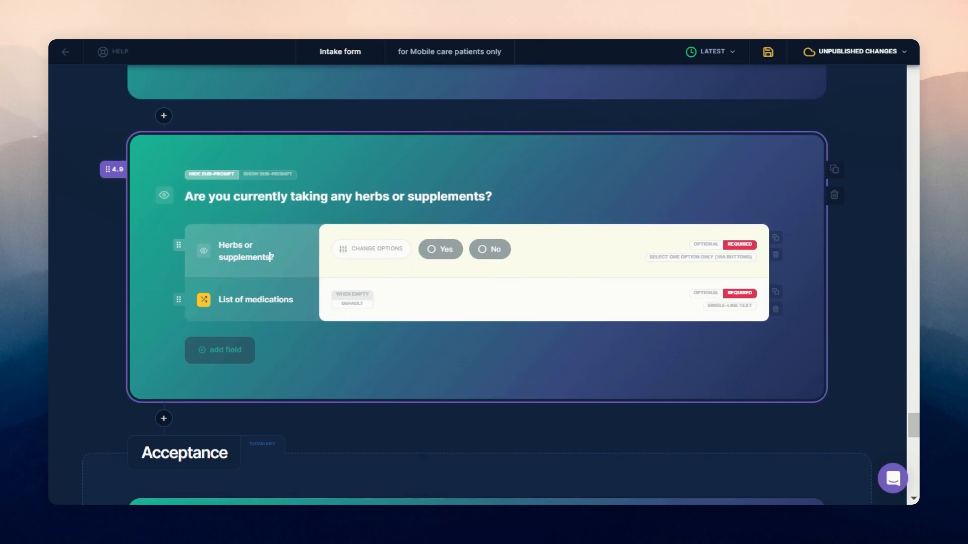
left_click_drag(293, 300, 245, 289)
type("Herbs or supplements")
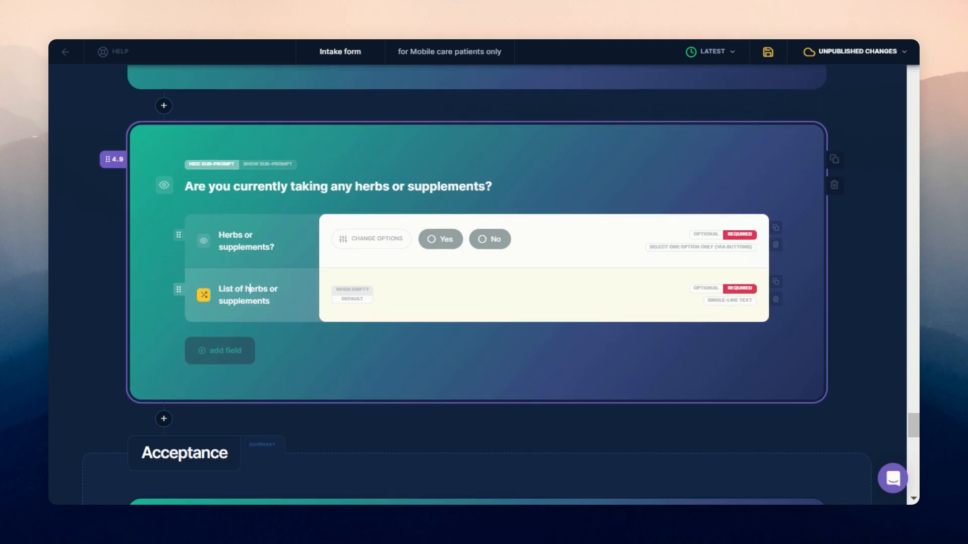
Make the List of herbs or supplements field depend on "4.9.1 - Herbs or supplements?" instead of Medications?, and save the visibility condition.
left_click(204, 297)
left_click(293, 200)
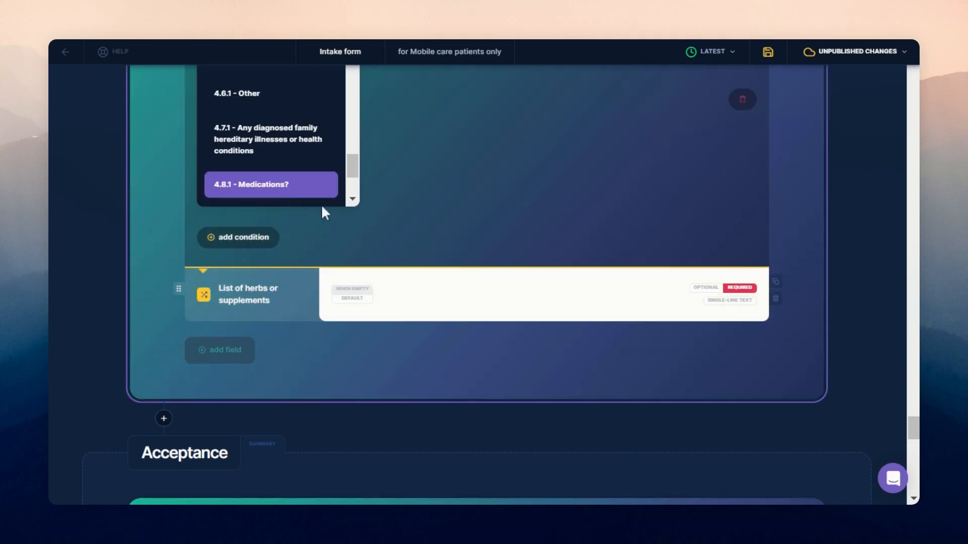
scroll(427, 331, "down", 2)
scroll(426, 332, "up", 5)
scroll(288, 318, "down", 2)
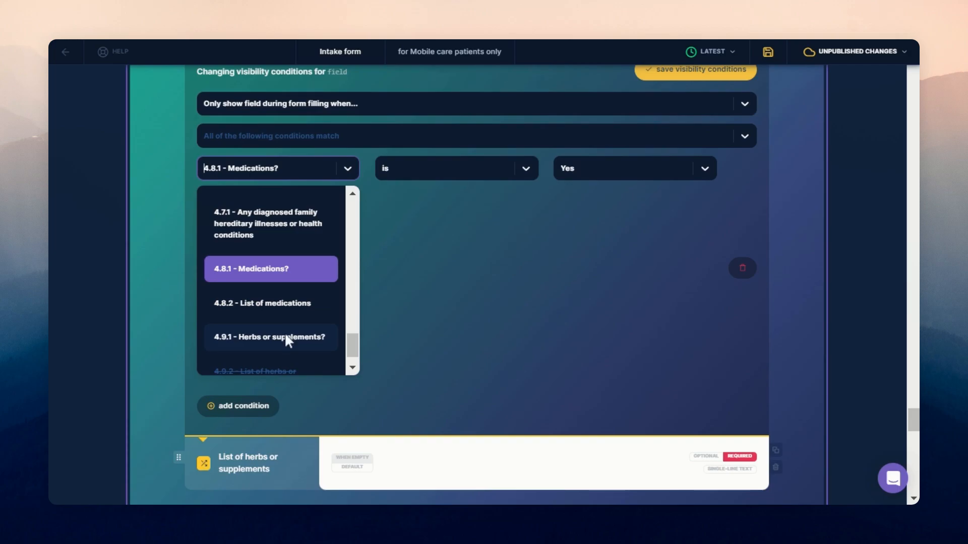
left_click(295, 339)
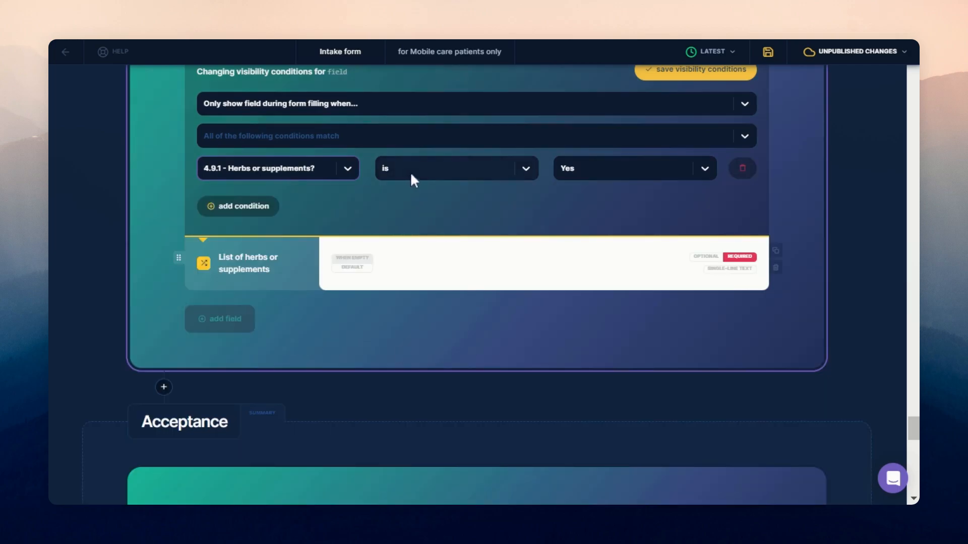
scroll(555, 216, "up", 3)
left_click(680, 156)
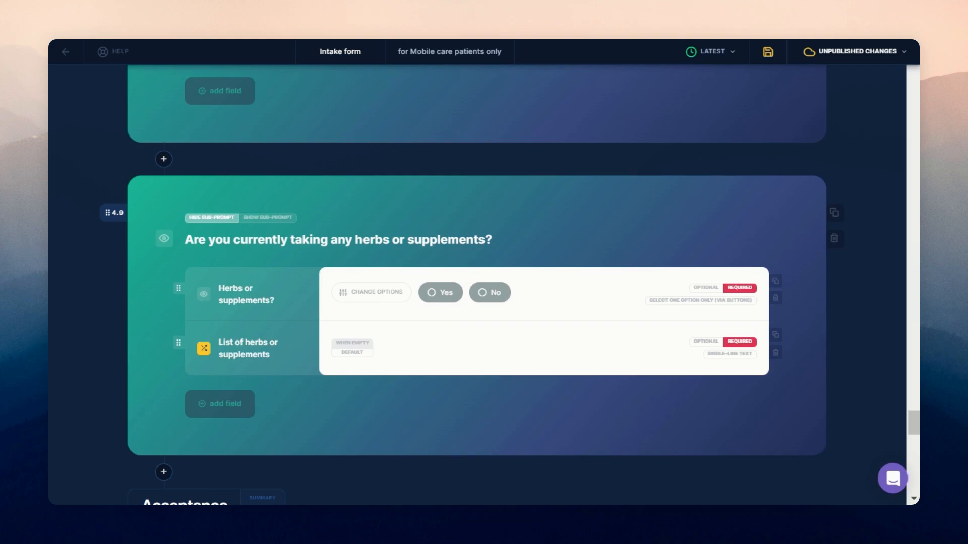
Duplicate the herbs or supplements screen and title the copy "Do you have any allergies?".
left_click(835, 215)
triple_click(261, 240)
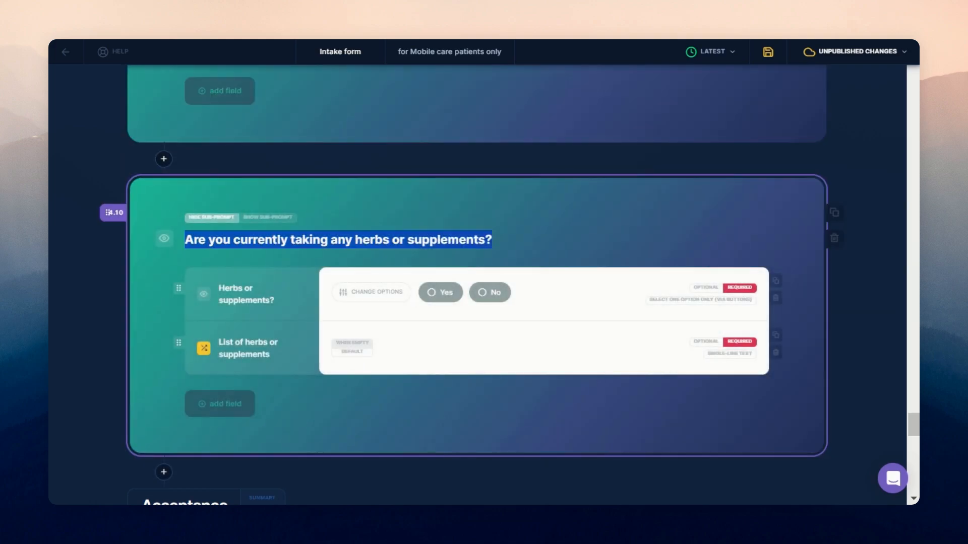
type("Do you have any allergies?")
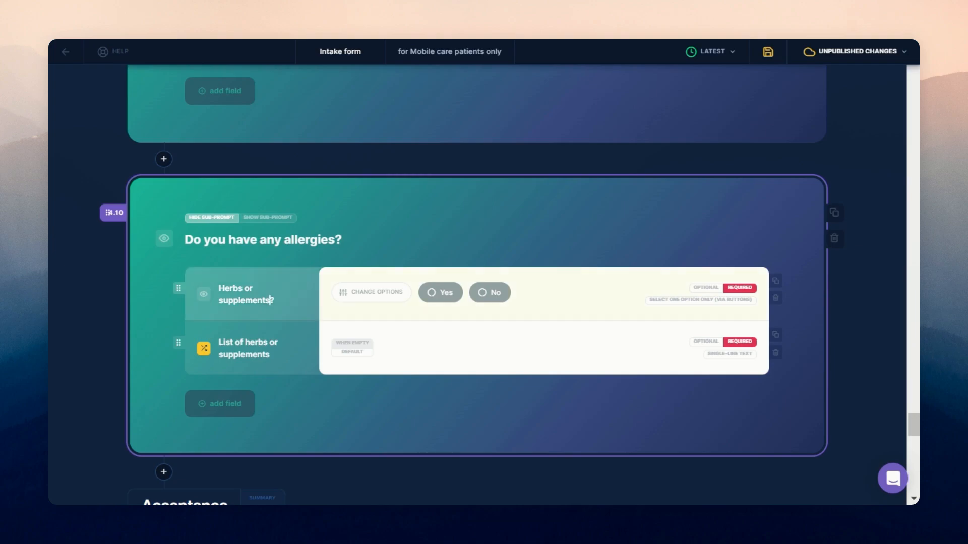
Rename the allergies screen's two fields "Allergies?" and "Please specify".
left_click_drag(274, 301, 213, 279)
type("A?llergies?")
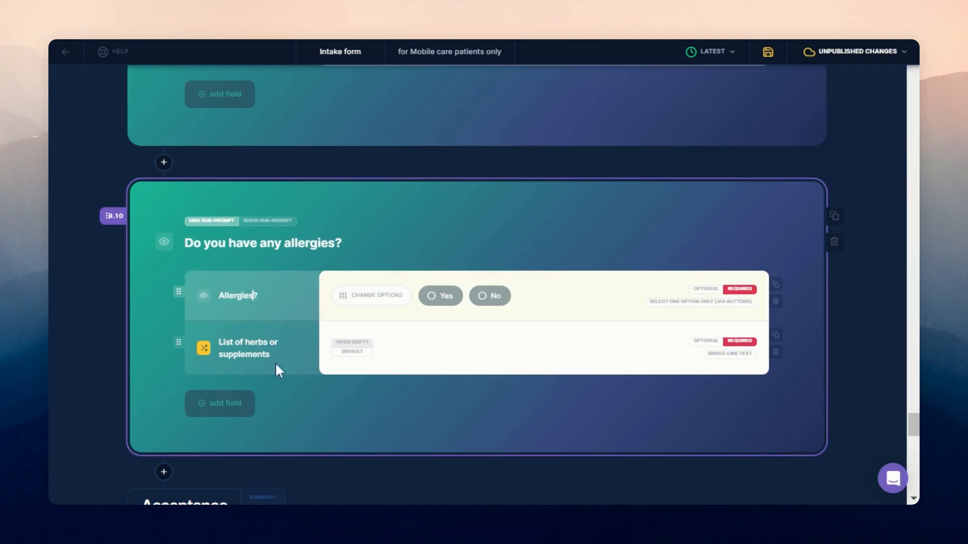
left_click(204, 348)
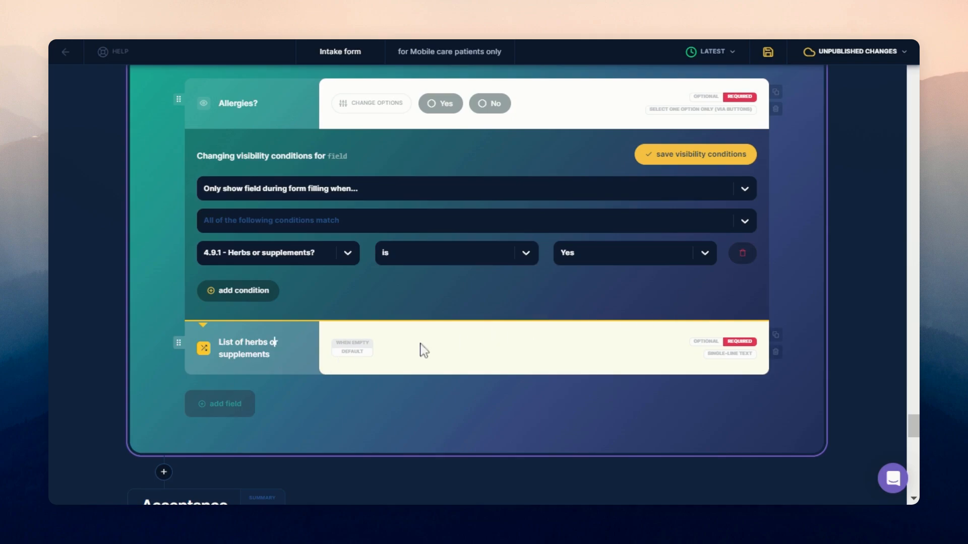
key("ctrl+a")
type("Please spec")
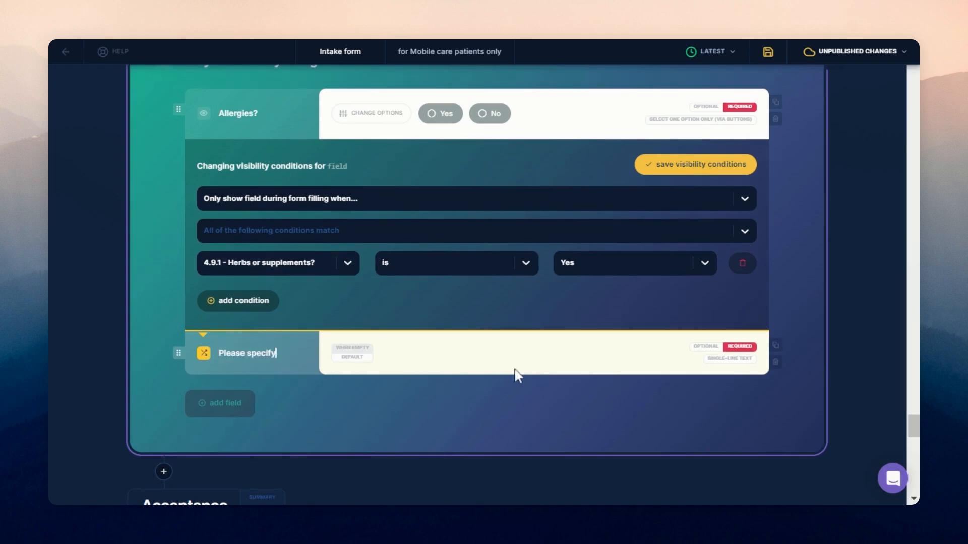
Make the allergies screen's Please specify field depend on "4.10.1 - Allergies?", and save and check the visibility condition.
left_click(311, 266)
type("aller")
left_click(319, 265)
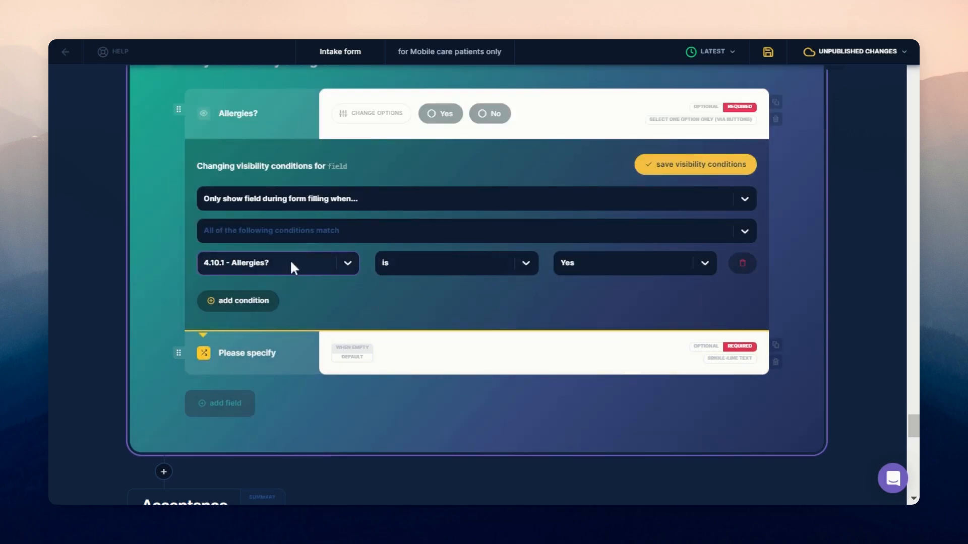
left_click(659, 166)
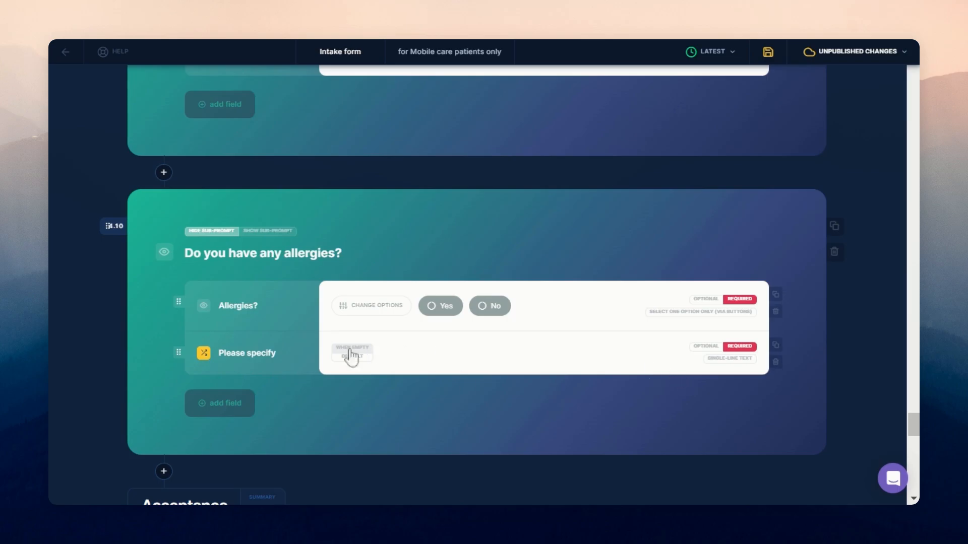
left_click(204, 359)
left_click(720, 170)
scroll(376, 279, "up", 4)
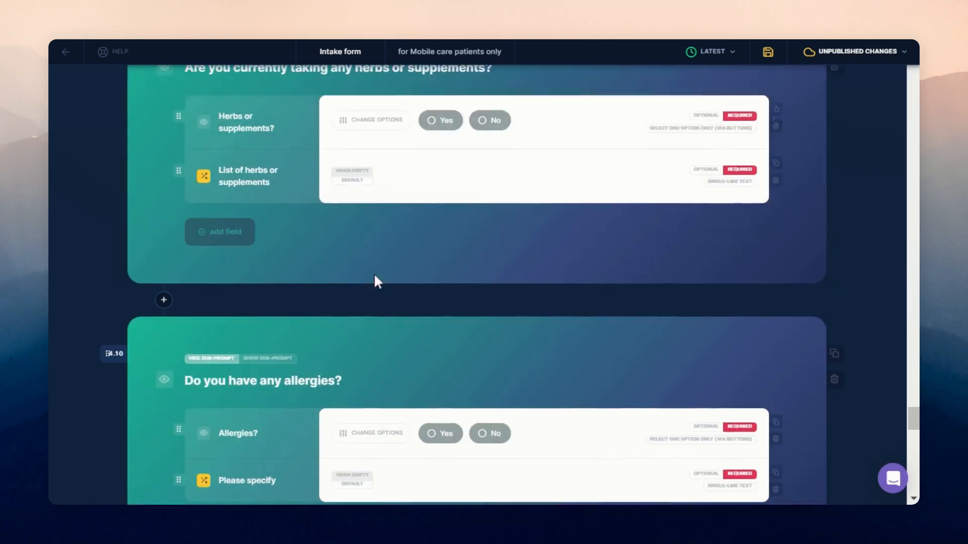
Duplicate the allergies screen and title the copy "Have you had any operations or surgeries?".
scroll(379, 279, "down", 6)
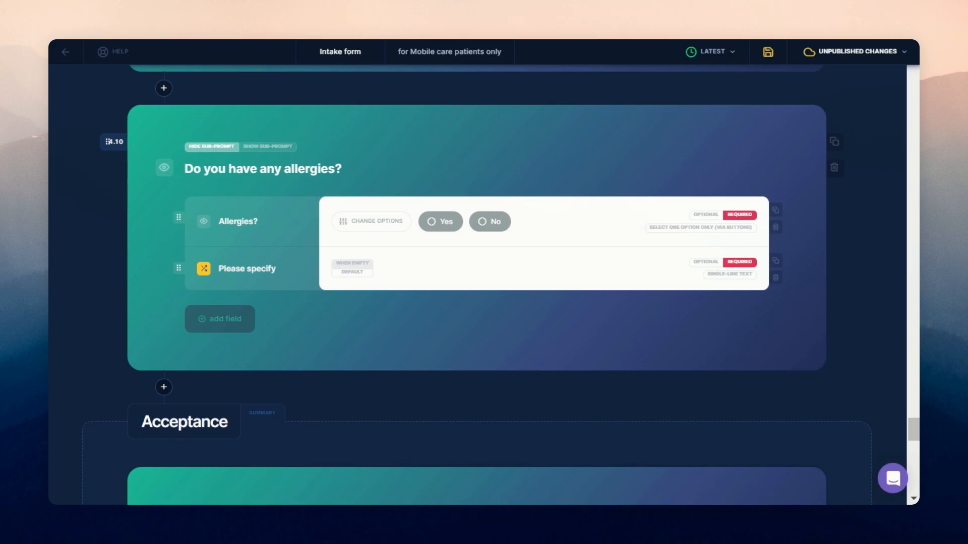
left_click(835, 142)
type("Have you had any operations or surgeries?")
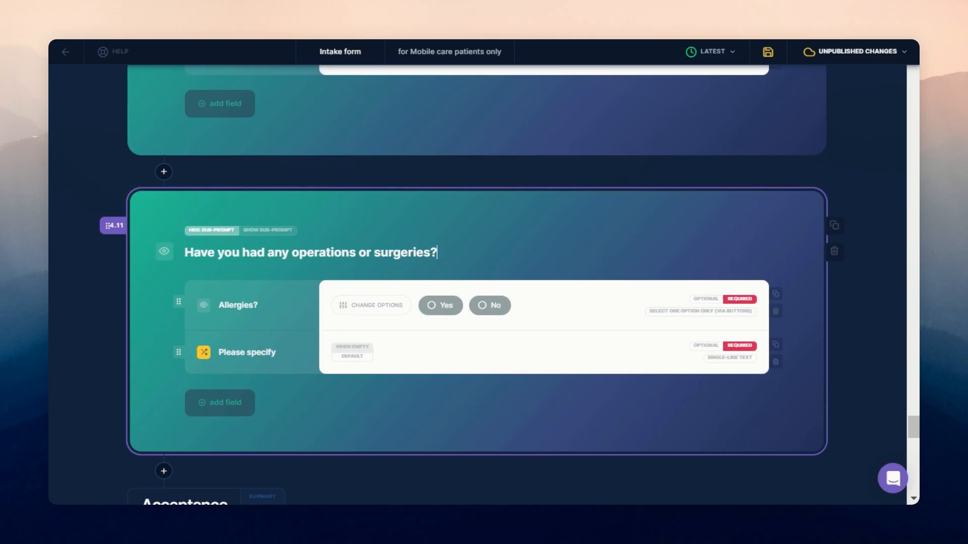
scroll(880, 116, "up", 3)
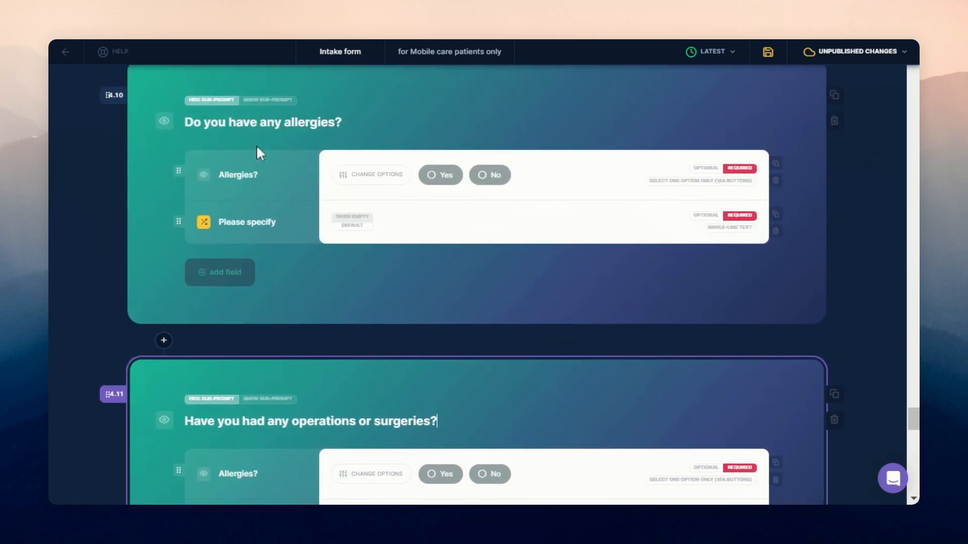
scroll(309, 264, "down", 3)
left_click(151, 48)
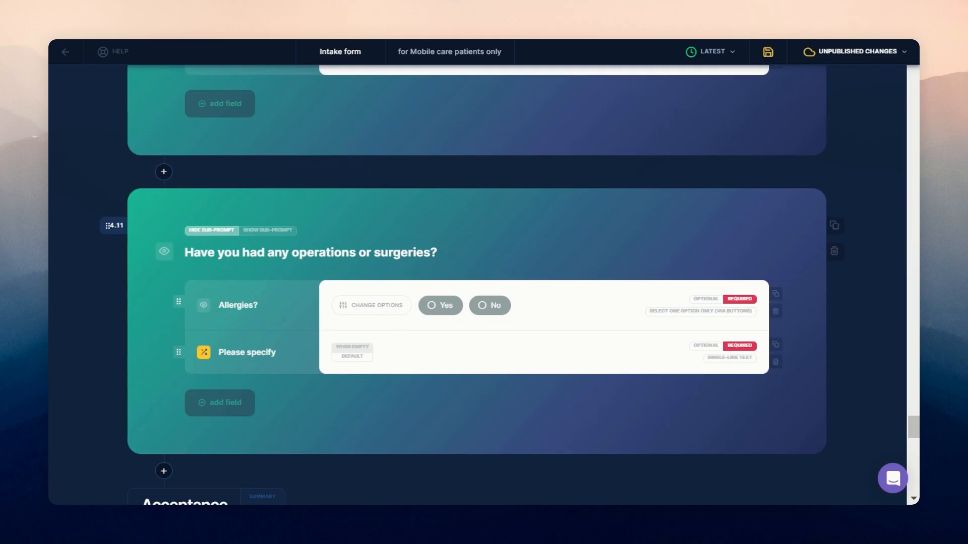
key("alt+Tab")
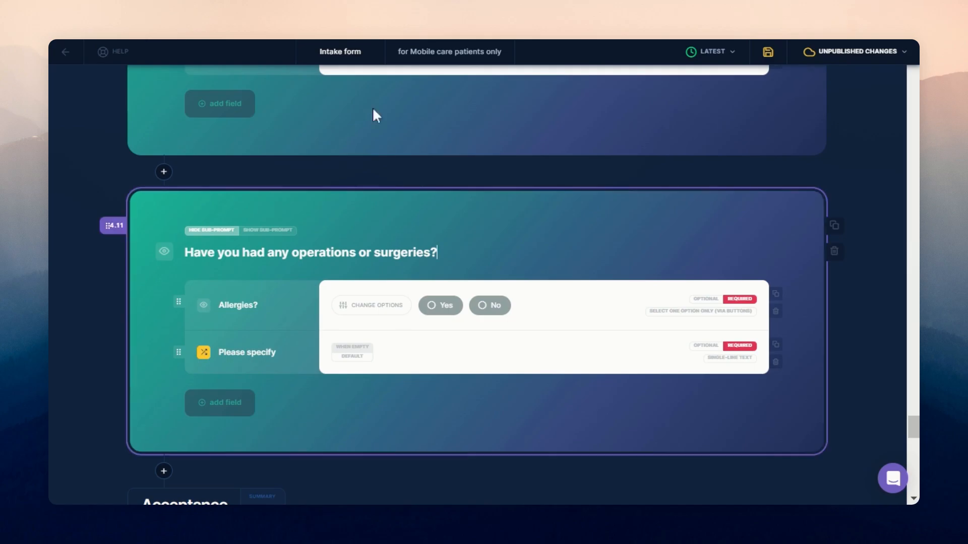
Rename the surgeries screen's first field "Operations/surgeries?" and save Please specify's visibility condition on "4.11.1 - Operations/surgeries?" being Yes.
left_click_drag(254, 305, 202, 307)
type("Operations/surgeries")
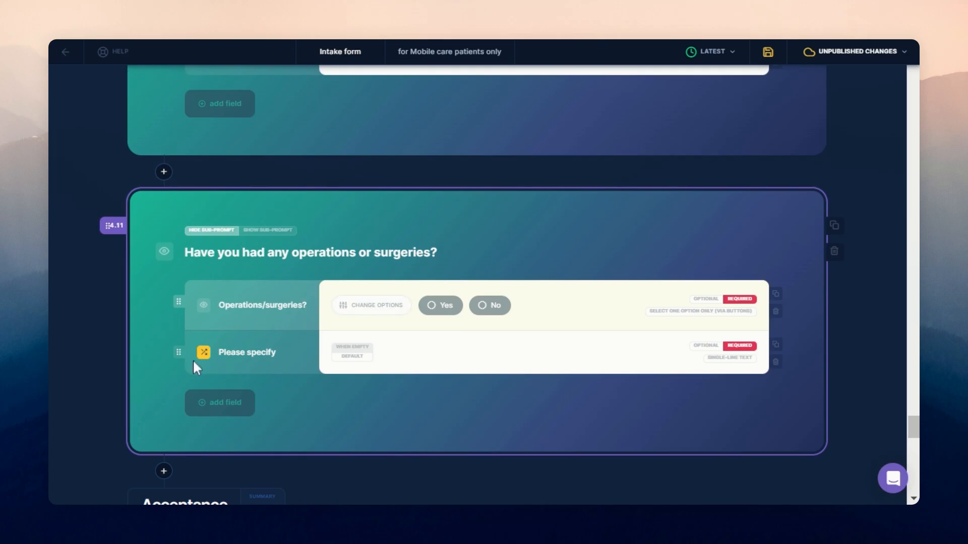
left_click(206, 354)
left_click(325, 265)
scroll(299, 204, "down", 2)
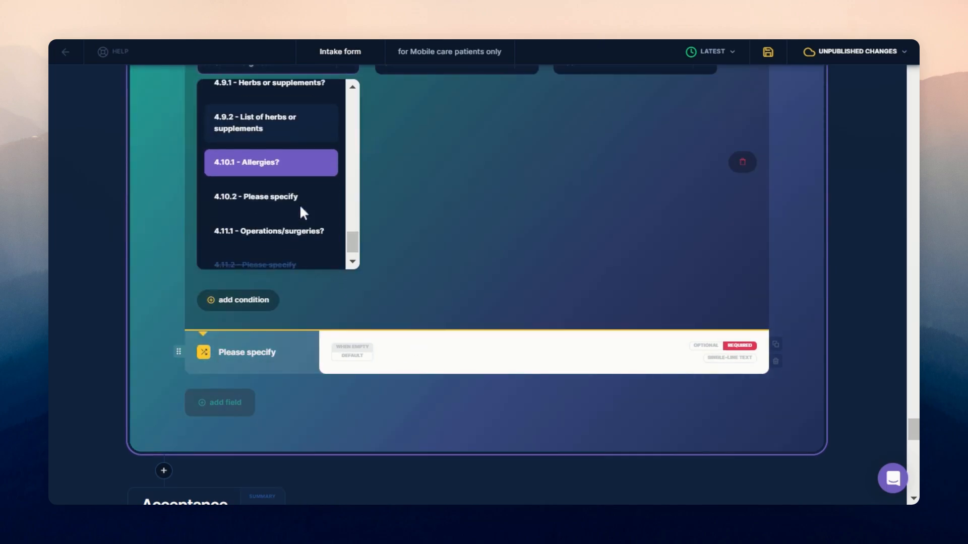
left_click(290, 231)
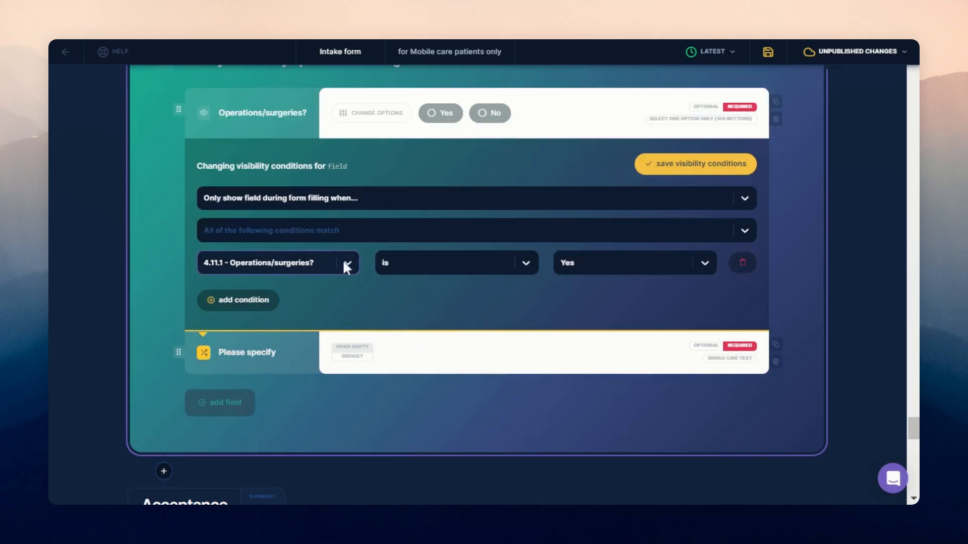
left_click(700, 171)
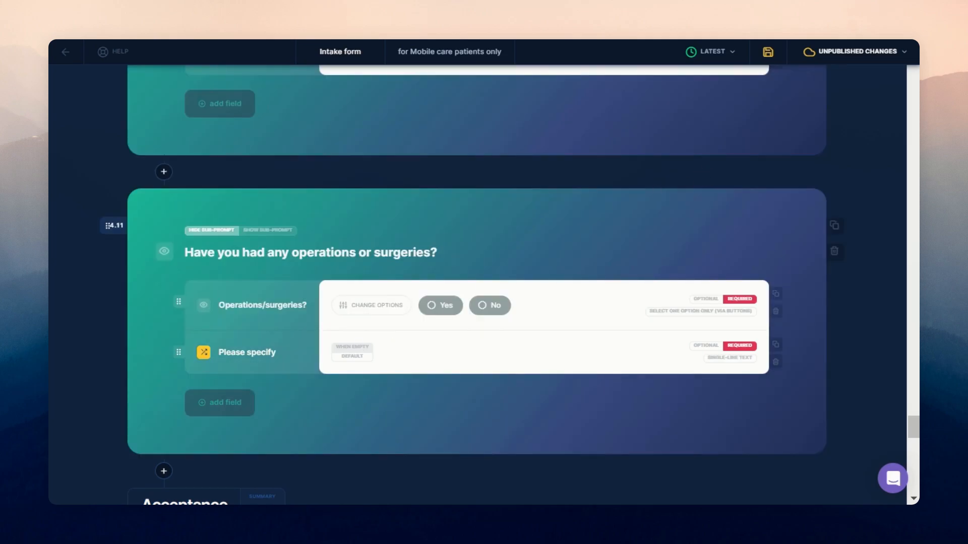
After the surgeries screen, add a question screen titled "Please note here anything you think the doctor should know that has not been covered by the previous questions".
scroll(361, 323, "down", 2)
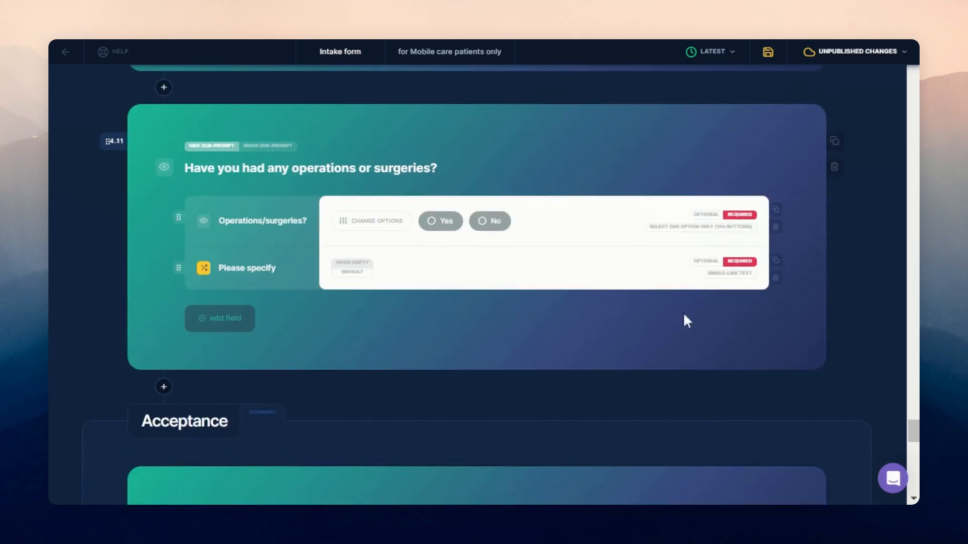
left_click(164, 387)
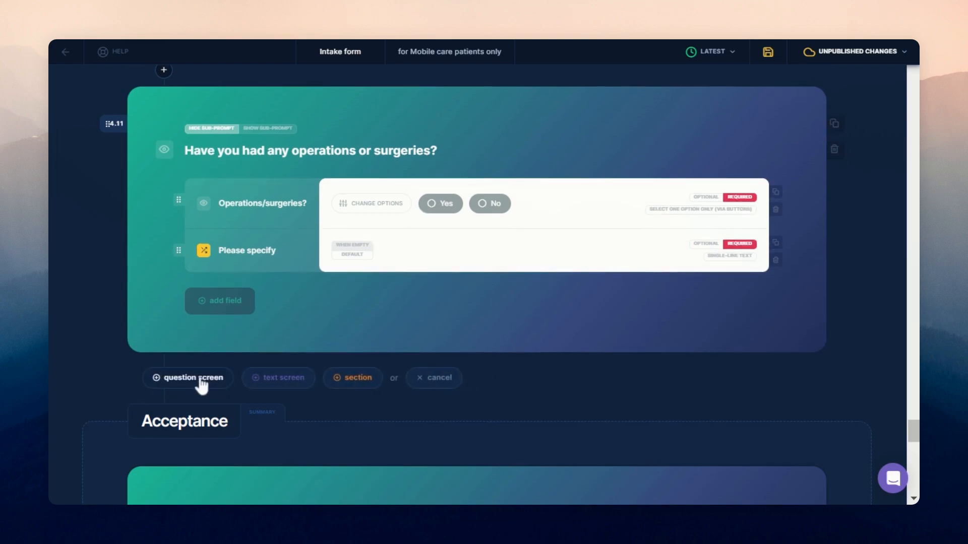
left_click(200, 382)
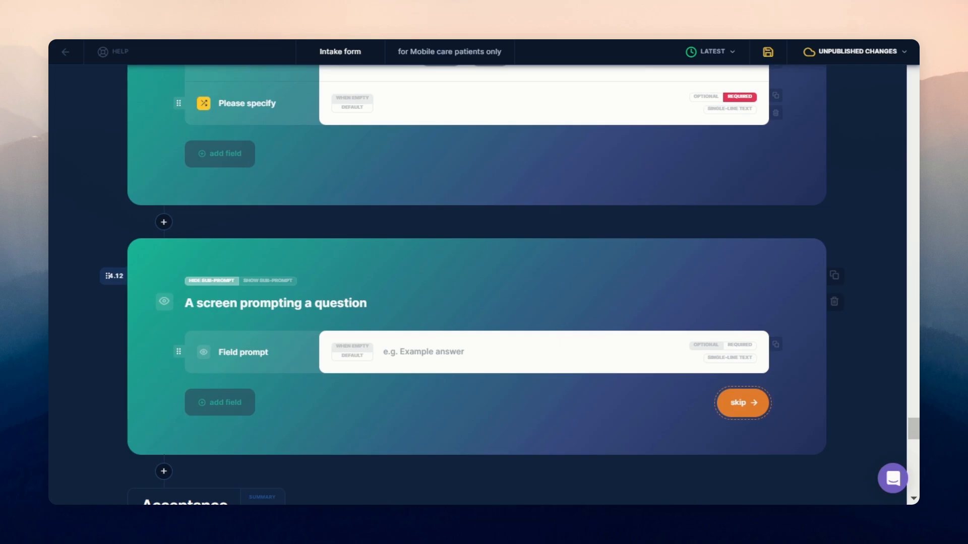
triple_click(252, 303)
type("Please note here anything you think the doctor should know that has not been covered by the previous questions")
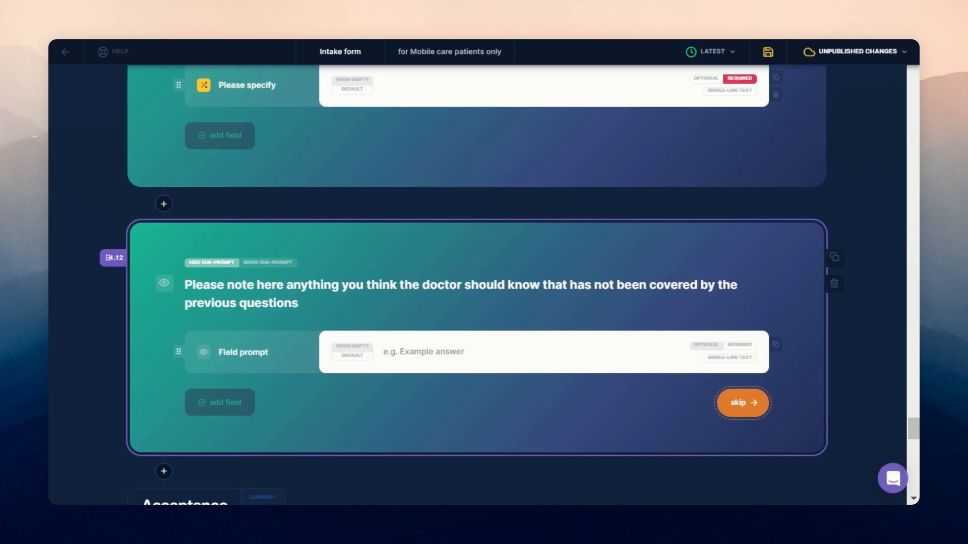
key("Escape")
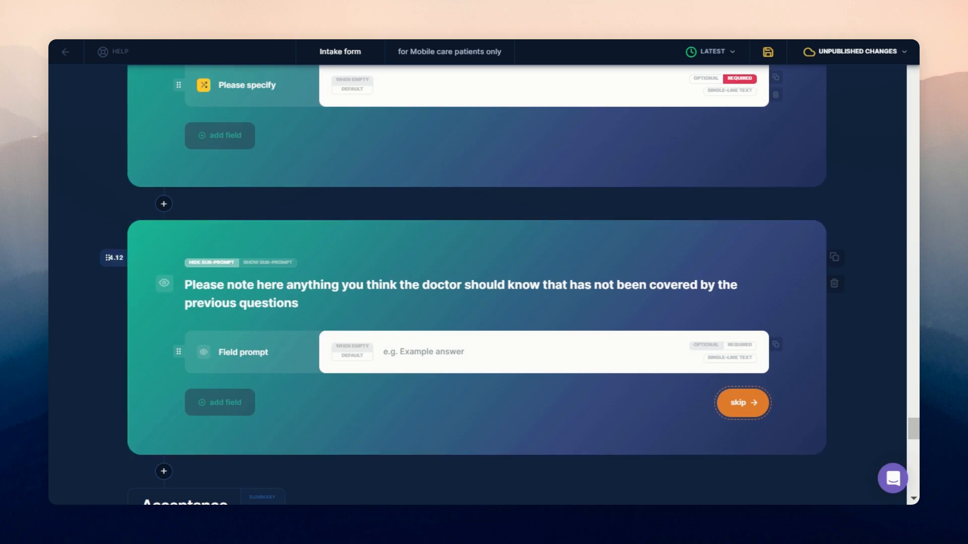
Name the new screen's field "Anything else?" and clear its example answer.
left_click(243, 351)
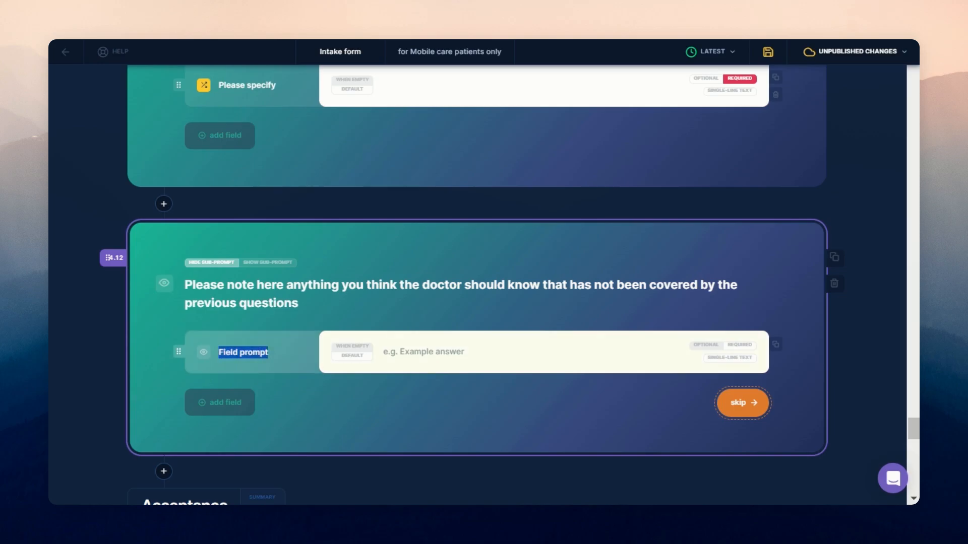
type("Anything else?")
left_click_drag(465, 351, 359, 353)
key("BackSpace")
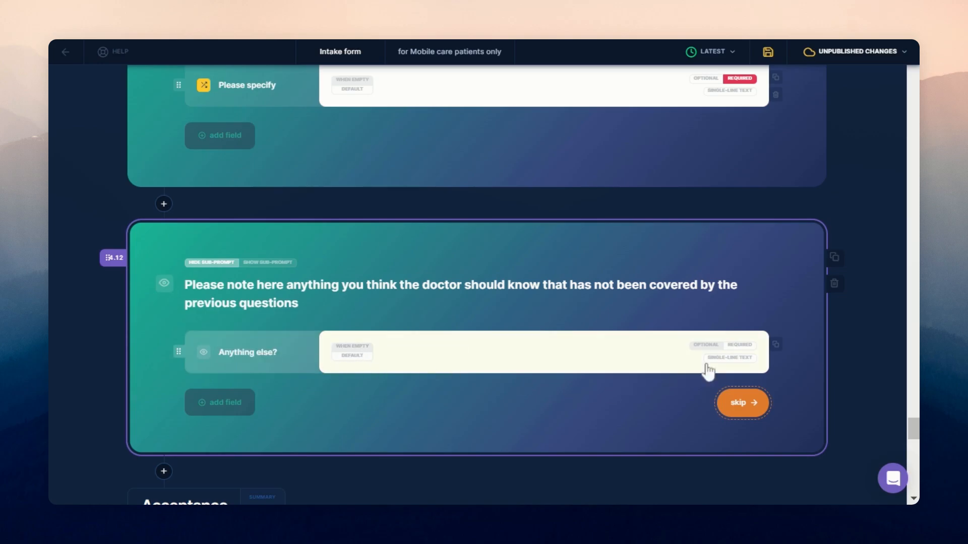
Change the "Anything else?" field's type to Multi-line text and apply it.
left_click(715, 358)
left_click(383, 348)
scroll(373, 343, "down", 2)
left_click(345, 281)
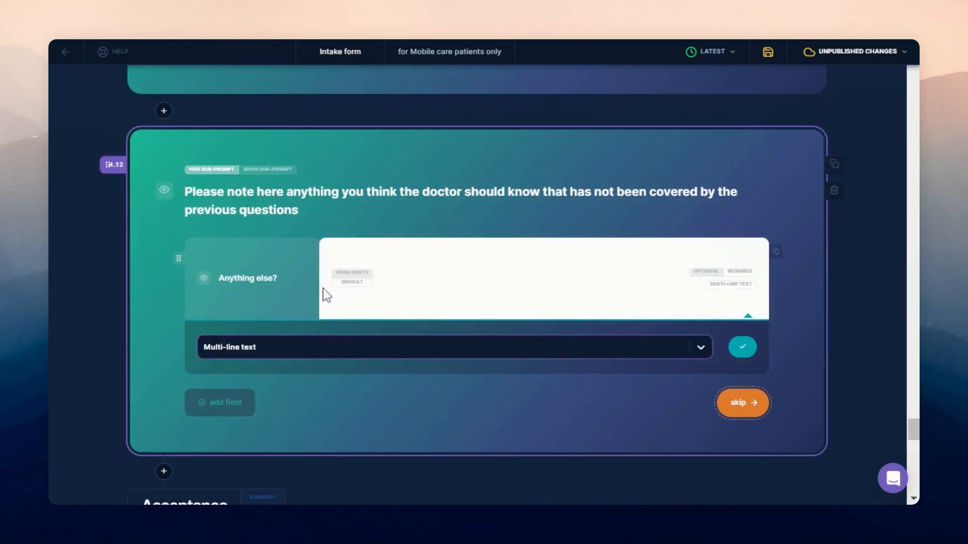
left_click(741, 348)
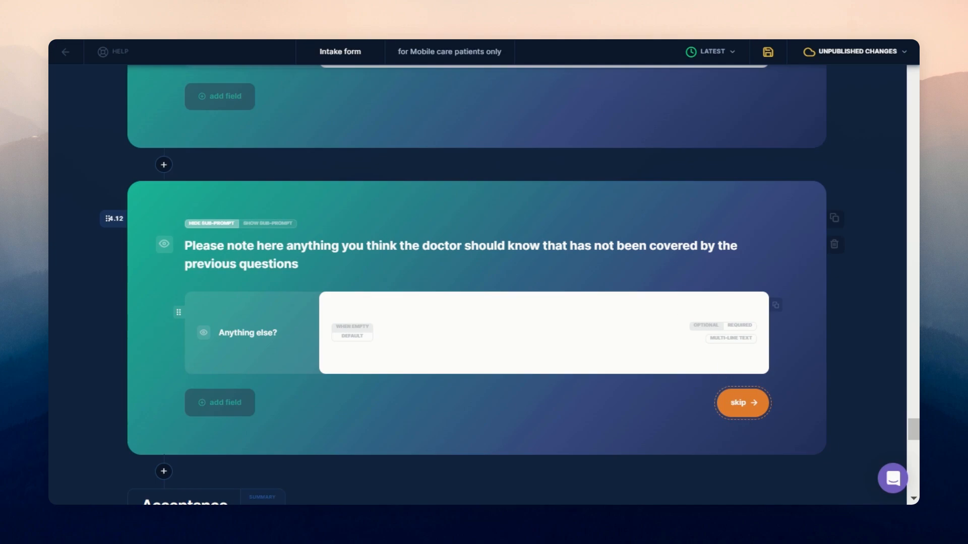
Relabel the skip option of the "Anything else?" screen as "Nothing else".
double_click(745, 404)
type("Nothing else")
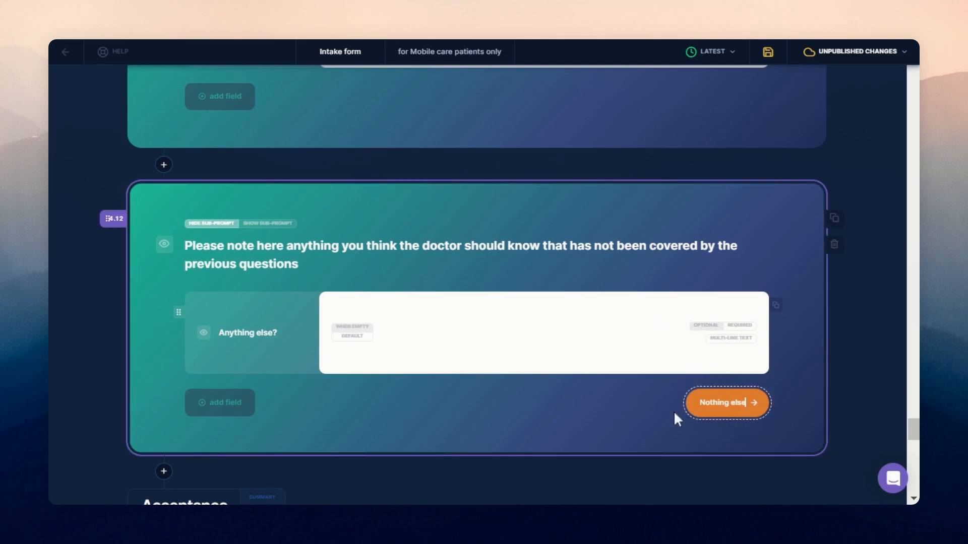
left_click(674, 412)
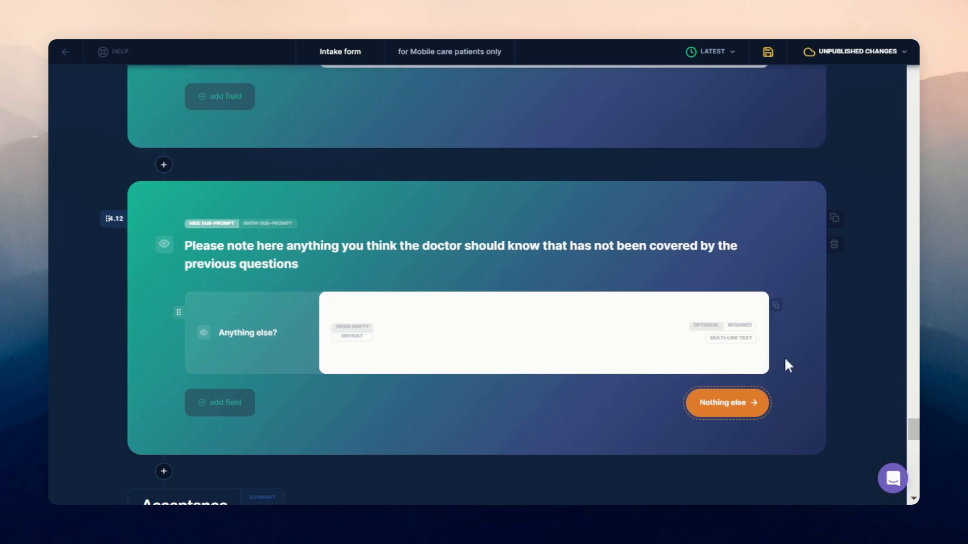
Review the Medical history questions and the Acceptance section's confirmation text, Submit label and patient signature prompt.
scroll(418, 352, "up", 2)
scroll(710, 404, "down", 2)
scroll(478, 378, "up", 5)
scroll(480, 381, "up", 20)
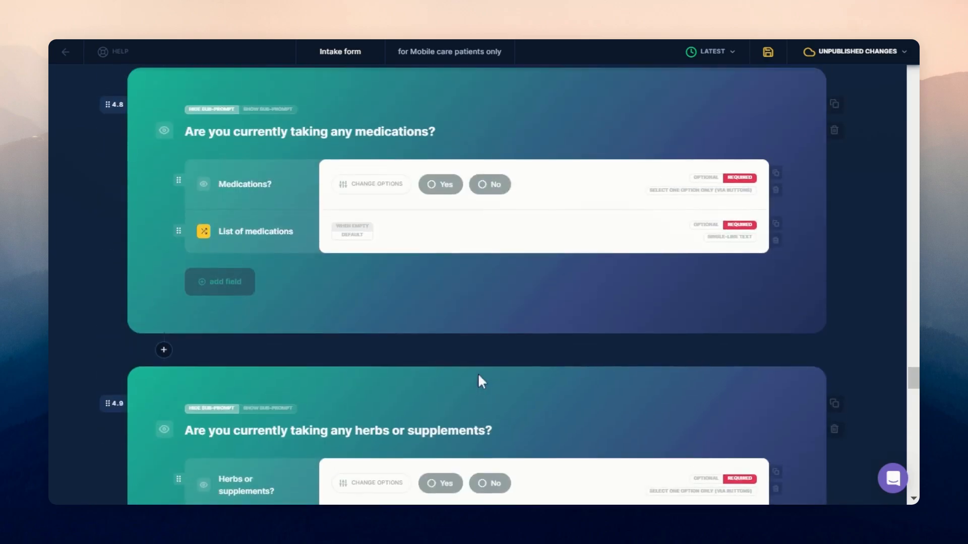
scroll(477, 377, "down", 20)
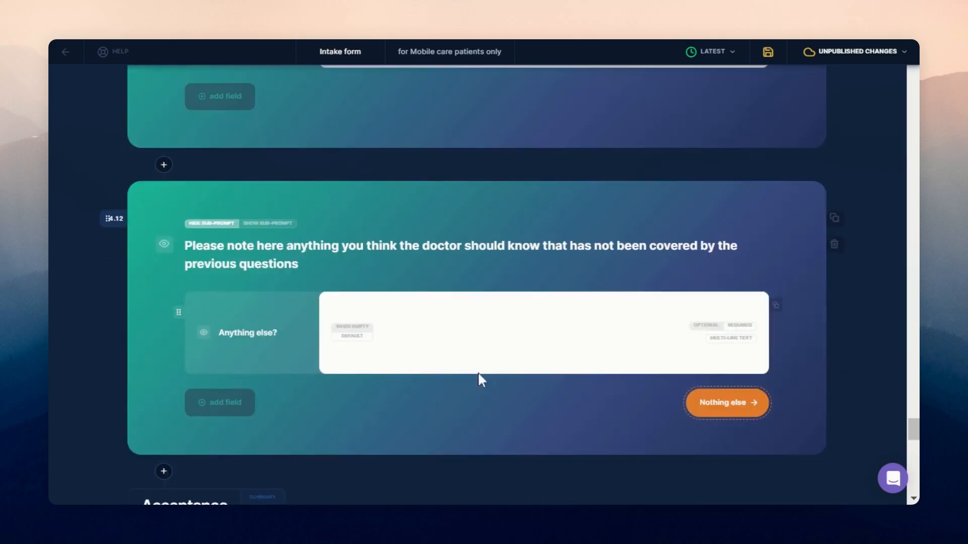
scroll(198, 289, "up", 3)
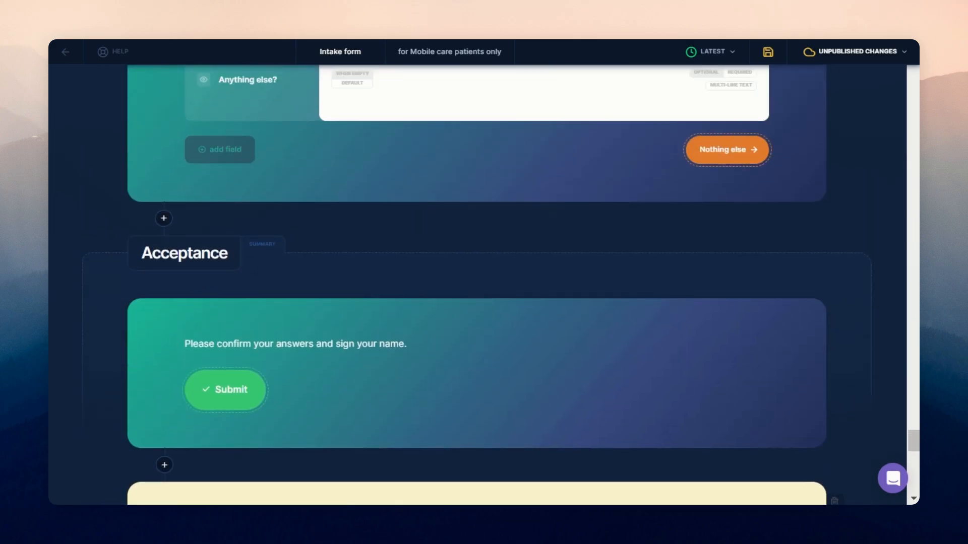
scroll(299, 389, "up", 2)
left_click_drag(406, 428, 182, 428)
scroll(277, 367, "down", 2)
left_click(258, 343)
left_click_drag(406, 343, 198, 343)
left_click(233, 389)
key("ctrl+a")
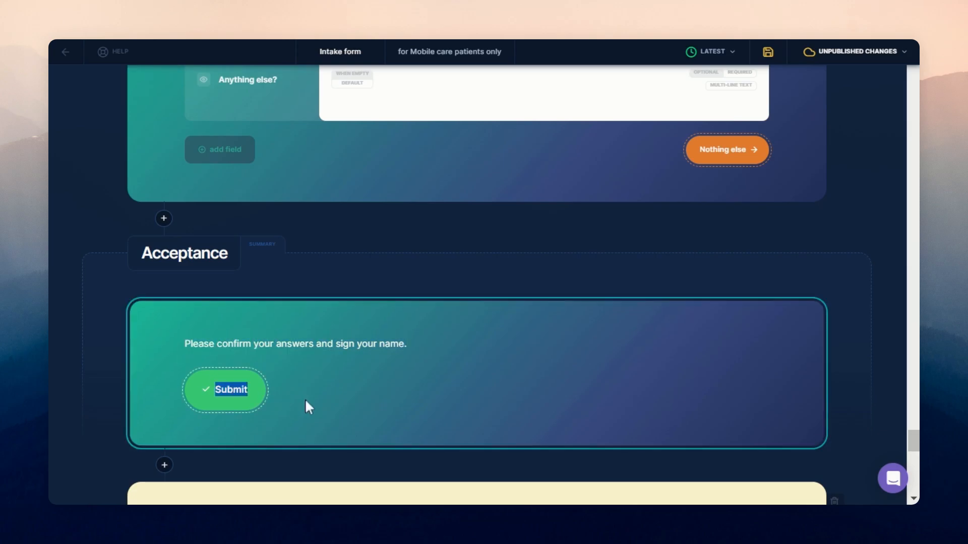
left_click(304, 398)
left_click(242, 389)
key("ctrl+a")
left_click(258, 406)
scroll(260, 417, "down", 3)
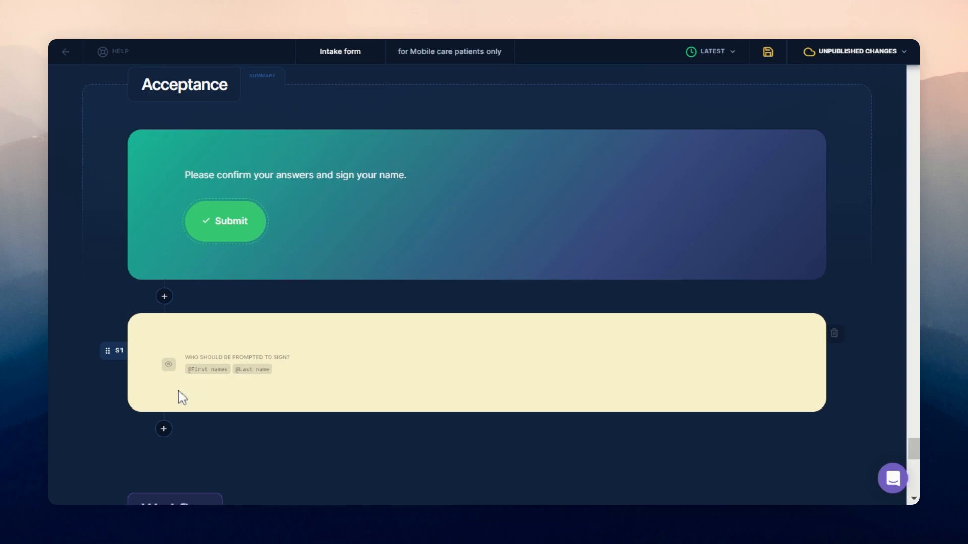
left_click(273, 404)
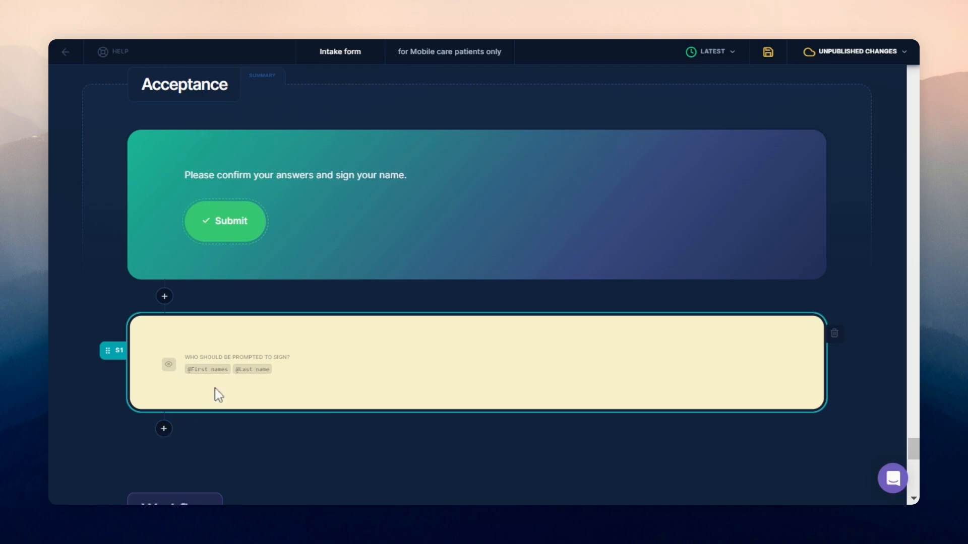
Try adding a Practitioner signature below the patient's signature in the Acceptance section, and delete it again.
left_click(164, 429)
scroll(302, 394, "down", 2)
left_click(222, 356)
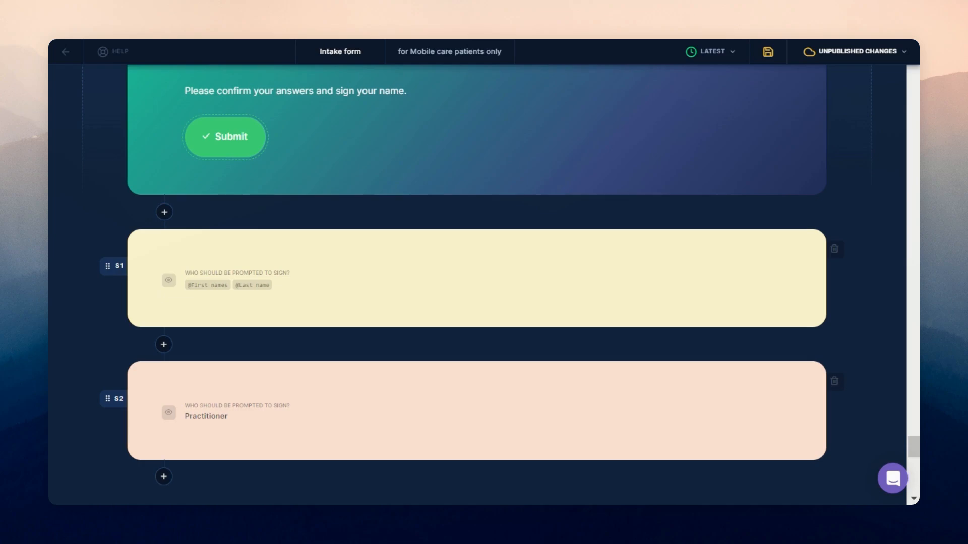
left_click(178, 420)
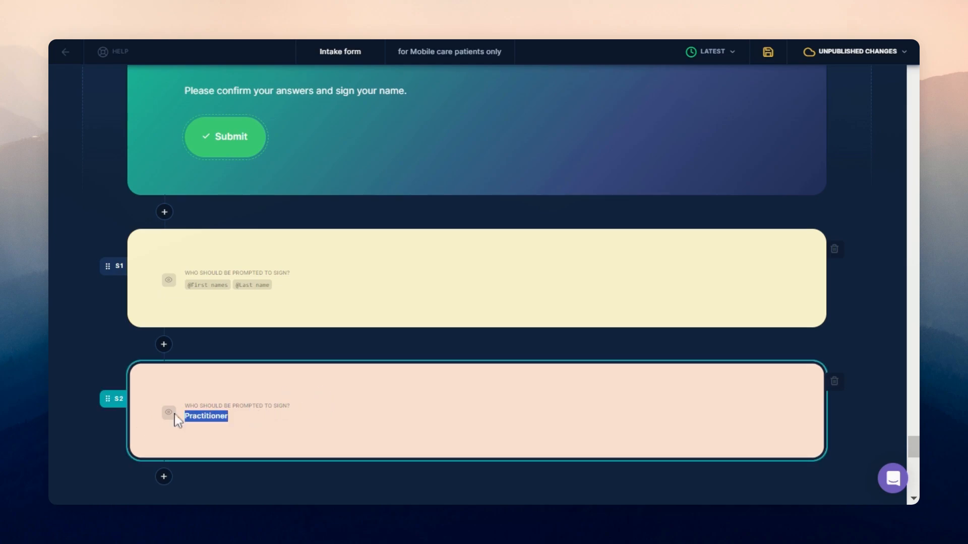
left_click(246, 431)
left_click(262, 415)
key("ctrl+a")
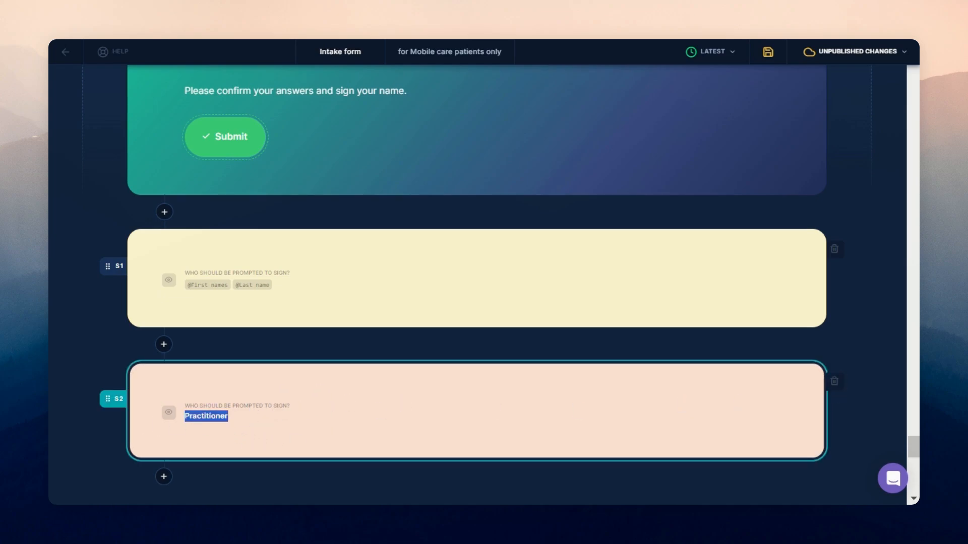
left_click(835, 384)
left_click(446, 408)
Add a question screen titled "Do you have any concessions?" at the end of the Referral section.
scroll(471, 352, "up", 20)
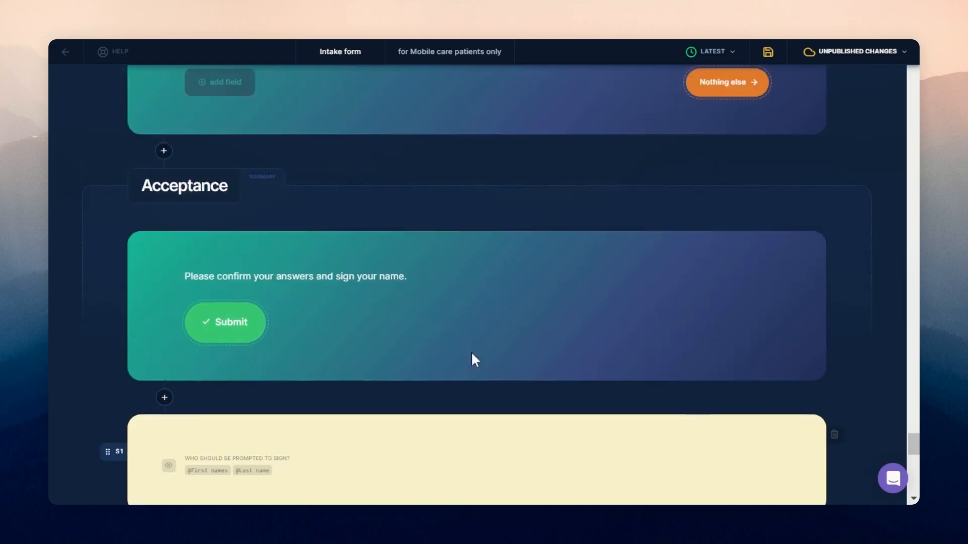
scroll(473, 353, "up", 15)
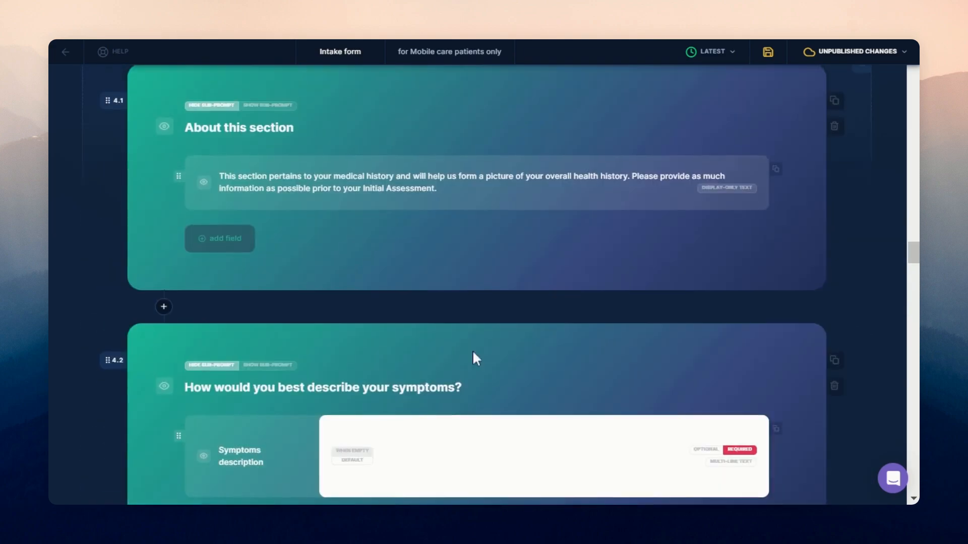
scroll(315, 356, "up", 1)
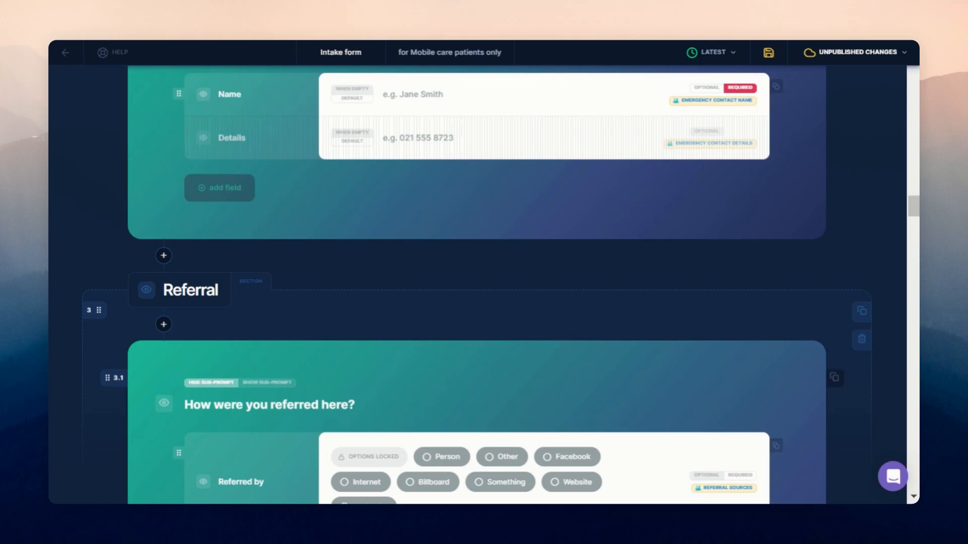
scroll(291, 288, "down", 14)
scroll(200, 259, "up", 2)
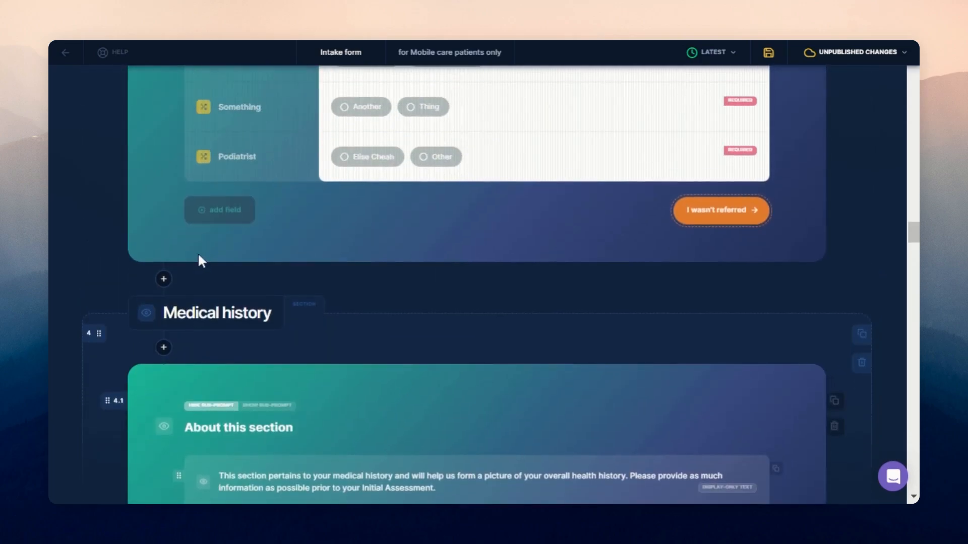
scroll(186, 275, "up", 8)
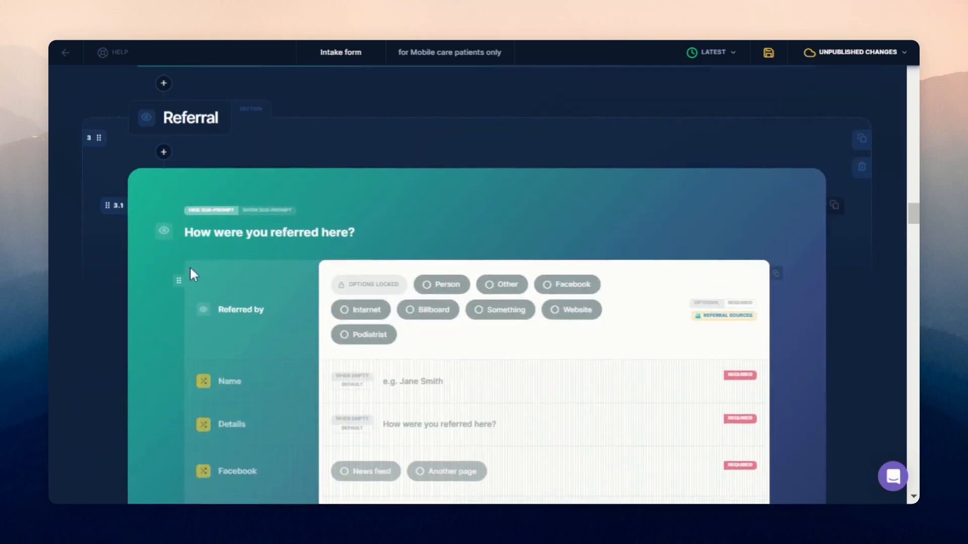
scroll(190, 275, "down", 7)
scroll(173, 293, "down", 2)
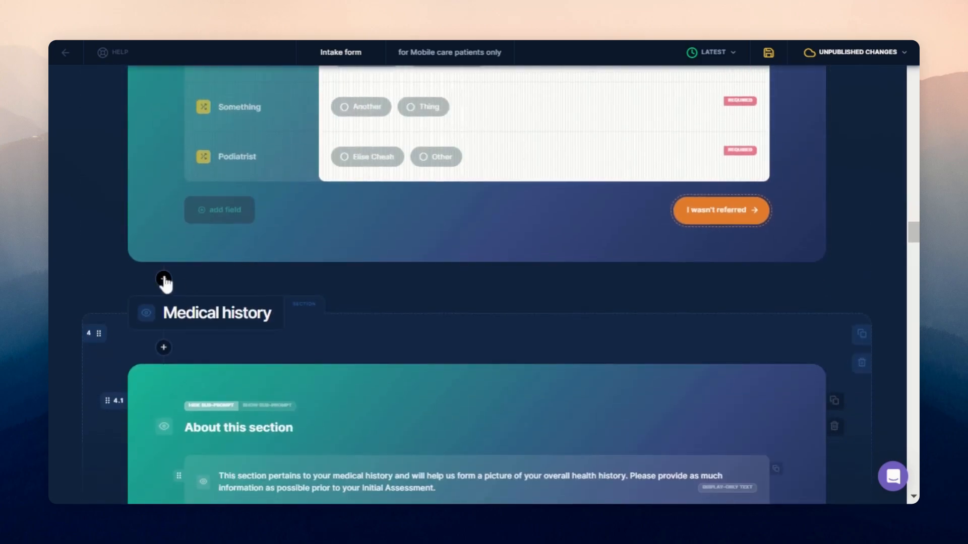
left_click(163, 279)
left_click(185, 289)
scroll(277, 353, "down", 2)
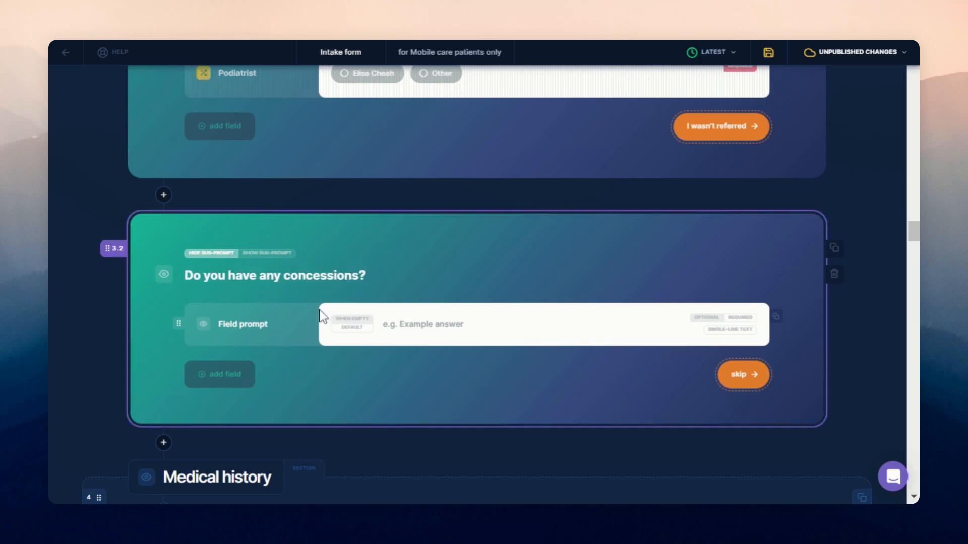
Rename the concessions screen's field "Concessions", reusing the word from the screen title.
left_click_drag(267, 324, 215, 325)
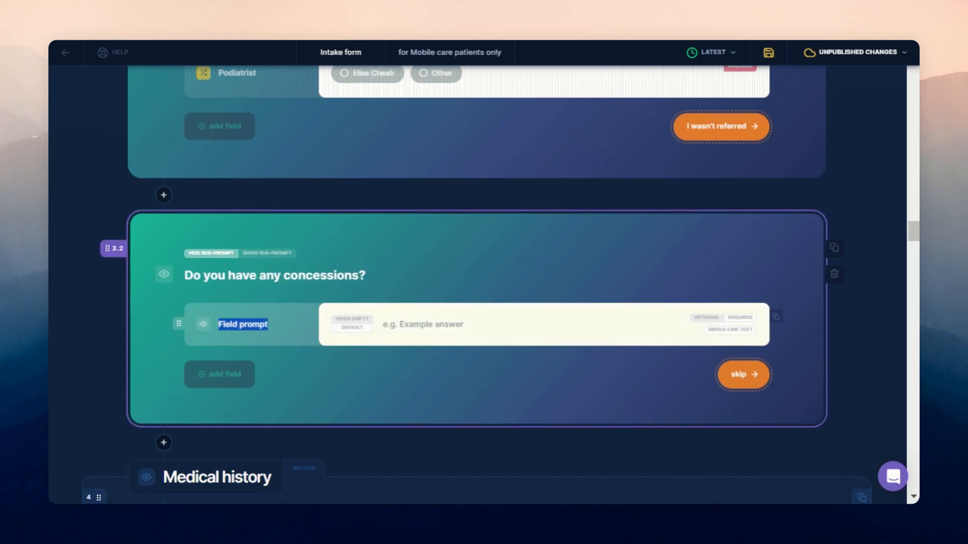
double_click(321, 275)
key("ctrl+c")
triple_click(243, 324)
key("ctrl+v")
type("C")
Link the Concessions field to the standard patient field "Concession type" and apply the change.
left_click(730, 330)
left_click(440, 366)
type("co")
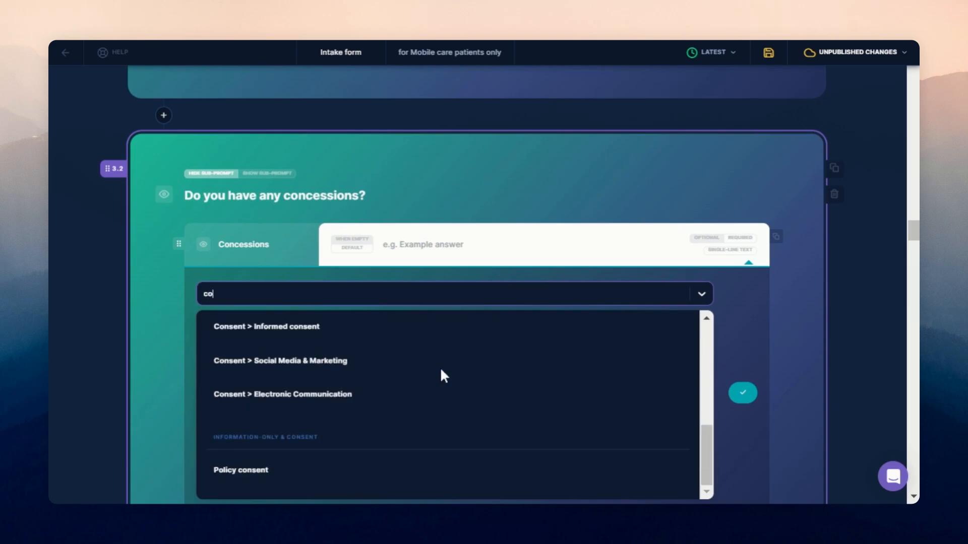
type("ncs")
key("BackSpace")
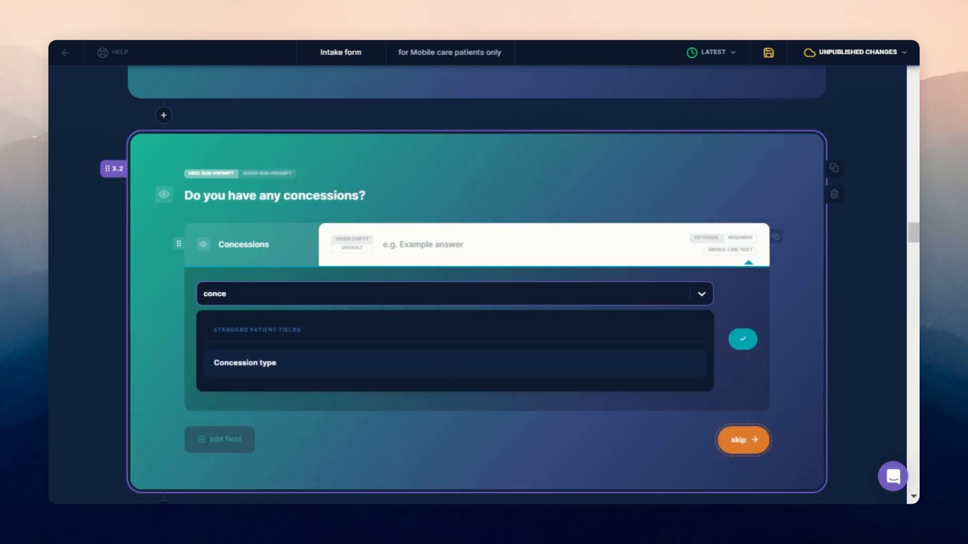
left_click(633, 358)
left_click(739, 300)
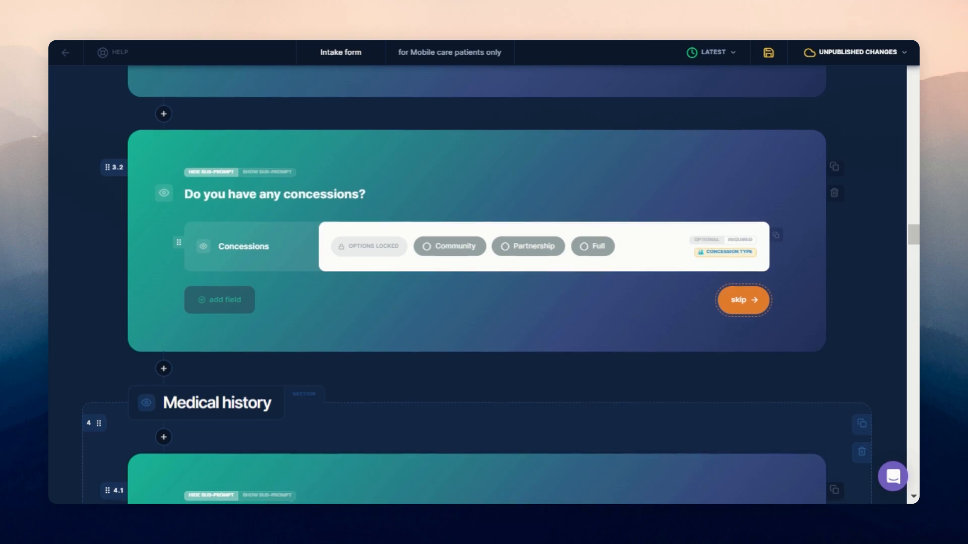
Add a question screen after the concessions screen and search its field types for "custom".
scroll(692, 192, "down", 2)
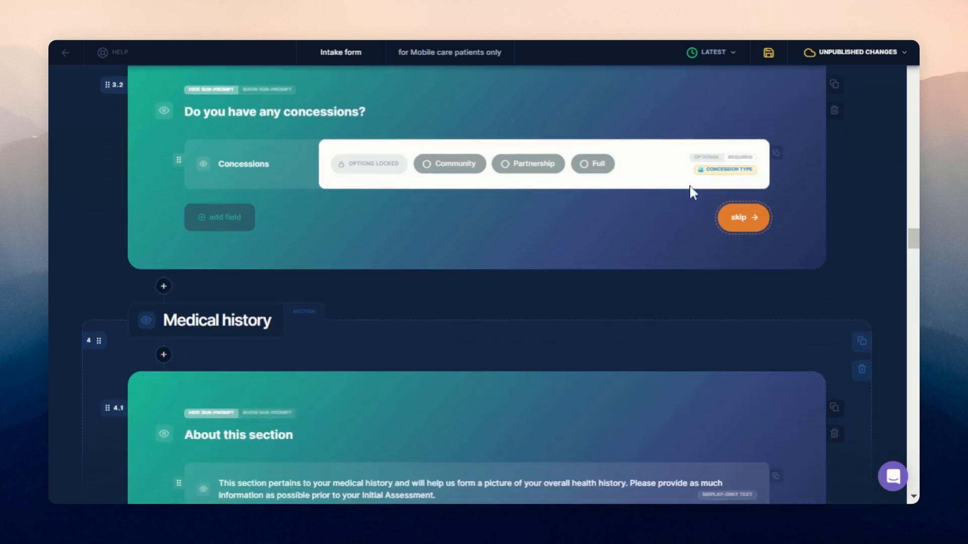
left_click(164, 286)
left_click(192, 295)
scroll(255, 309, "down", 2)
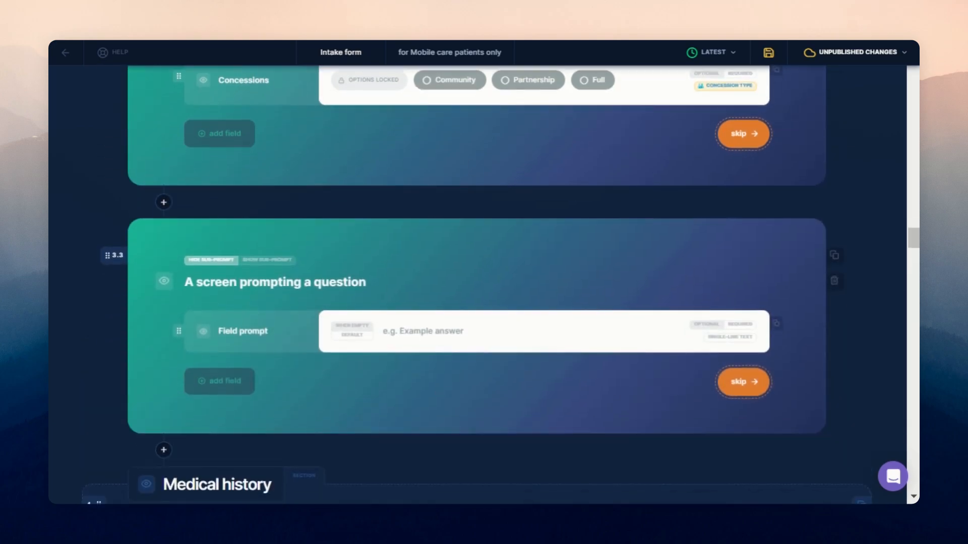
left_click(715, 340)
type("custom")
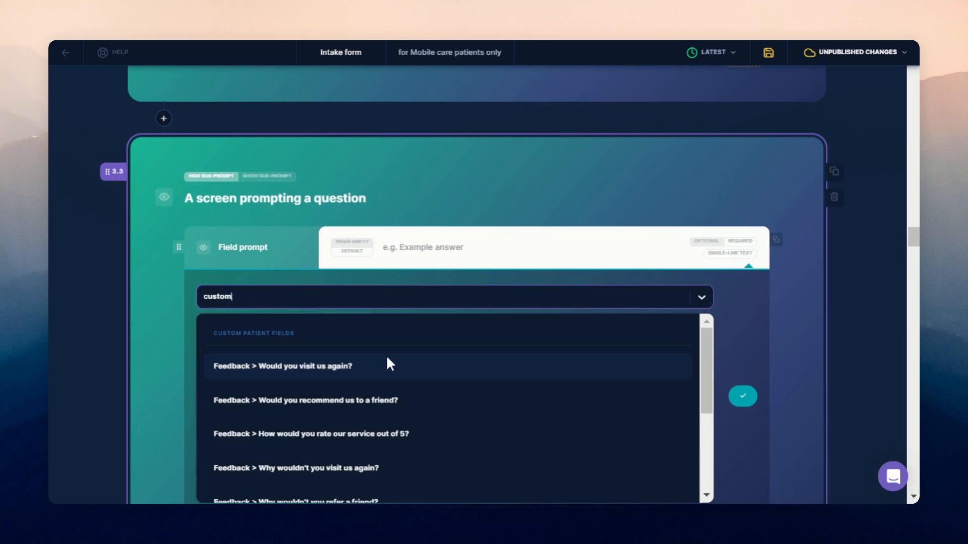
Look through the custom patient fields the new question can be linked to, from the Feedback entries to the Consent entries.
scroll(393, 373, "down", 2)
scroll(419, 384, "up", 2)
scroll(558, 382, "down", 3)
scroll(770, 398, "down", 2)
scroll(477, 327, "up", 3)
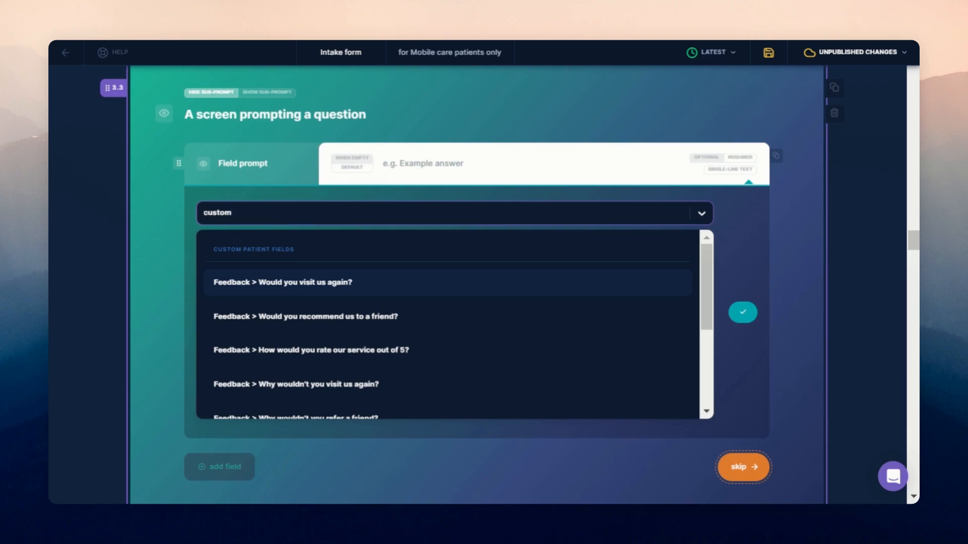
scroll(374, 297, "down", 2)
scroll(374, 298, "up", 2)
scroll(374, 297, "down", 4)
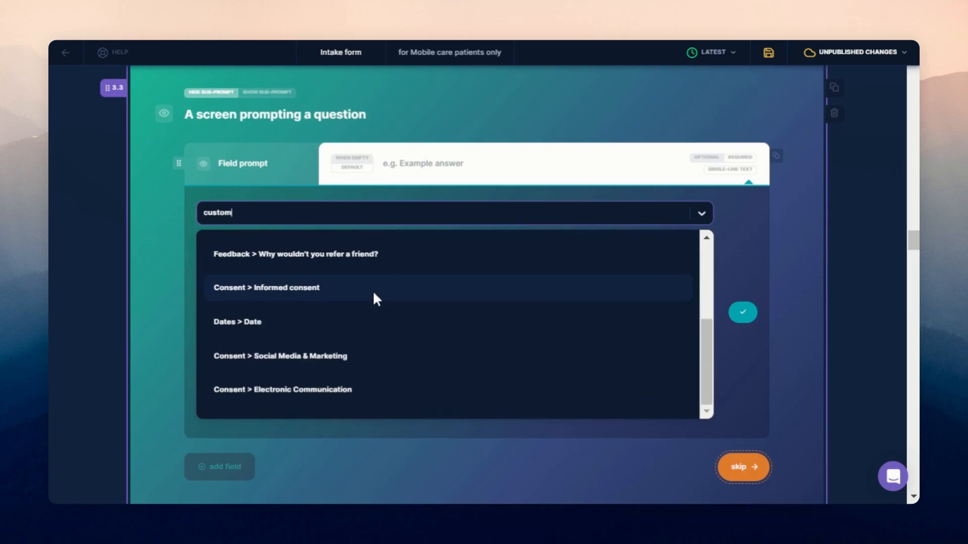
scroll(373, 294, "up", 4)
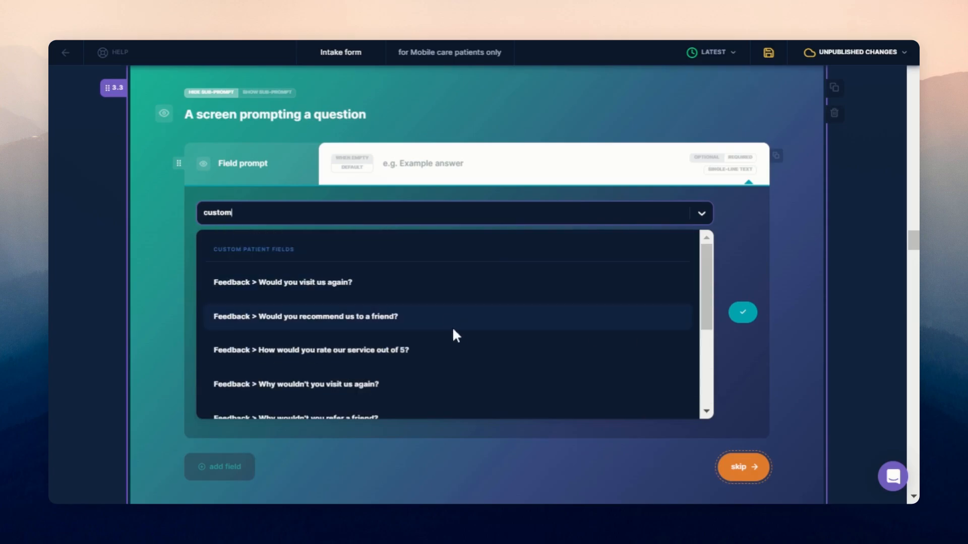
scroll(457, 335, "down", 4)
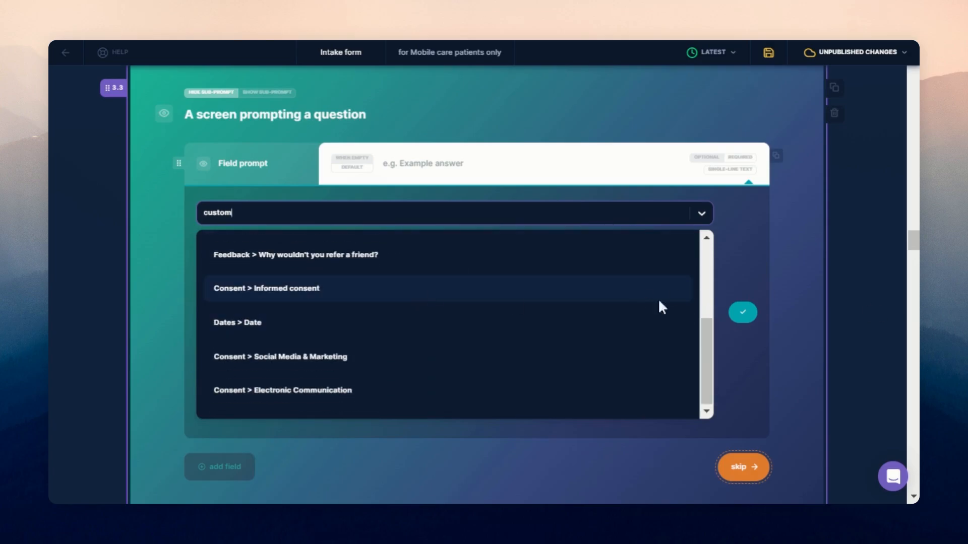
Close the field type choice without linking a custom field and delete the newly added question screen.
left_click(744, 315)
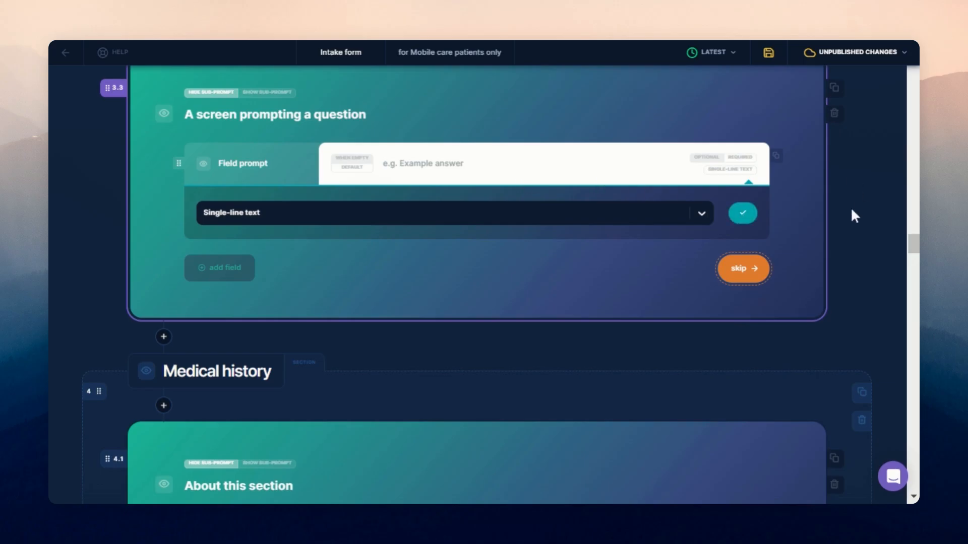
scroll(850, 209, "up", 5)
scroll(855, 308, "down", 2)
left_click(835, 281)
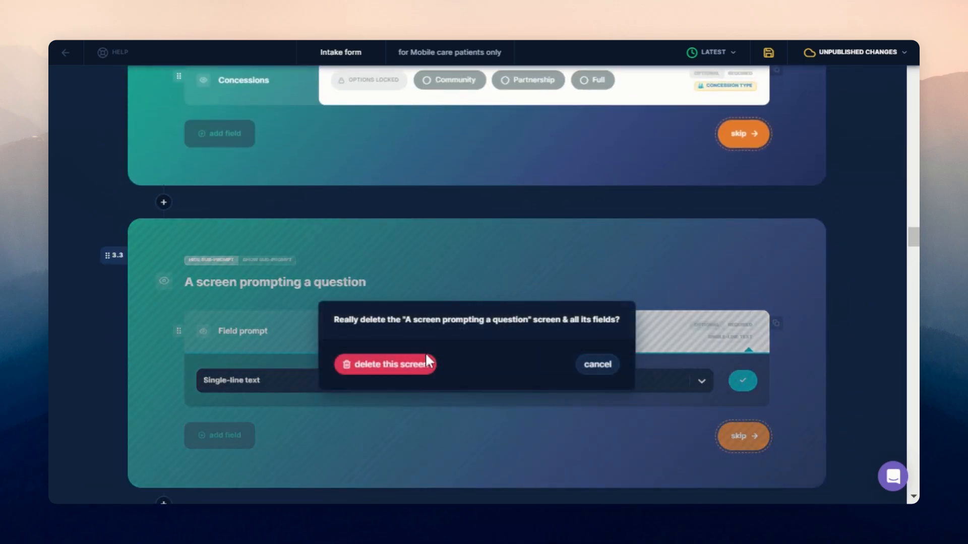
left_click(425, 356)
Delete the "Do you have any concessions?" screen with its field from the Referral section.
scroll(851, 210, "up", 4)
left_click(835, 196)
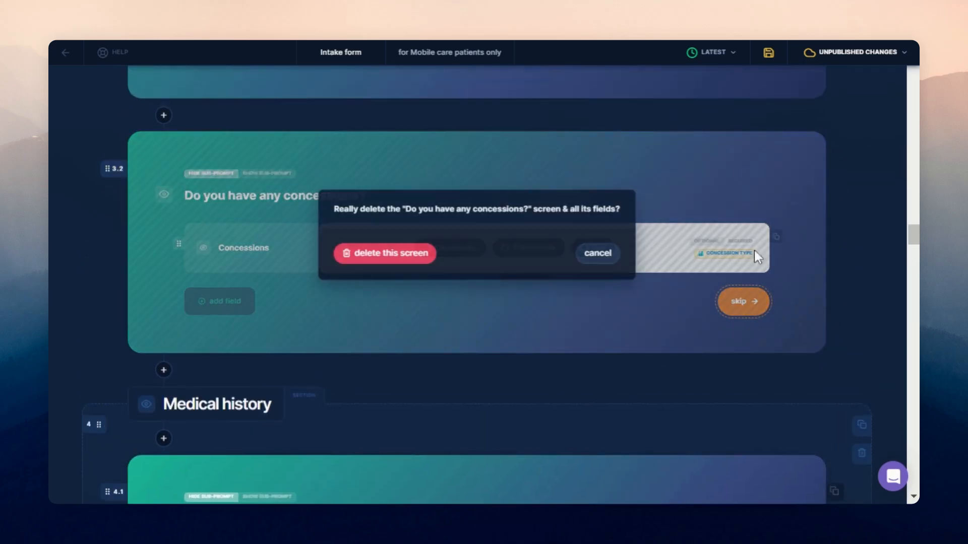
left_click(379, 256)
Search the field types for "policy" and link the Consent section's question field to the standard patient field "Privacy policy consent".
scroll(584, 421, "down", 2)
scroll(679, 391, "down", 20)
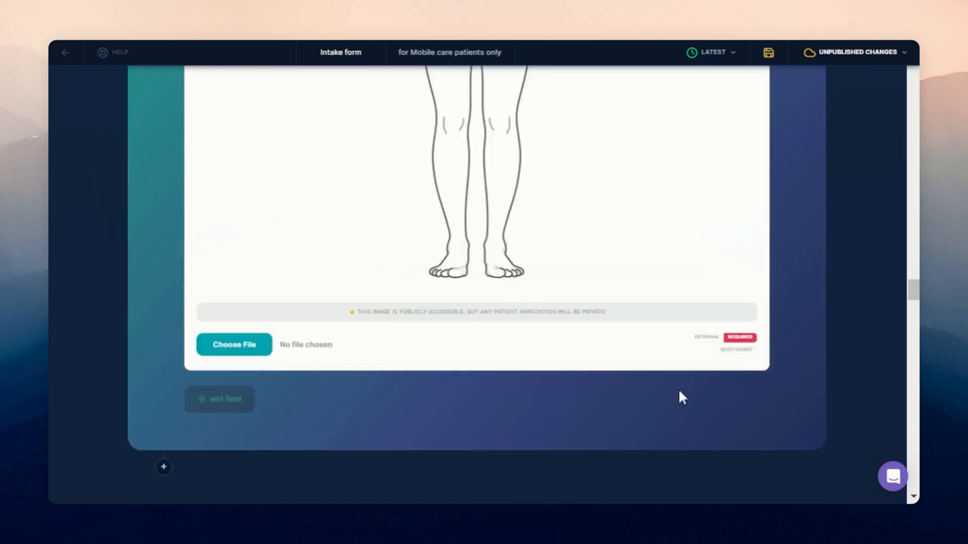
scroll(676, 389, "down", 6)
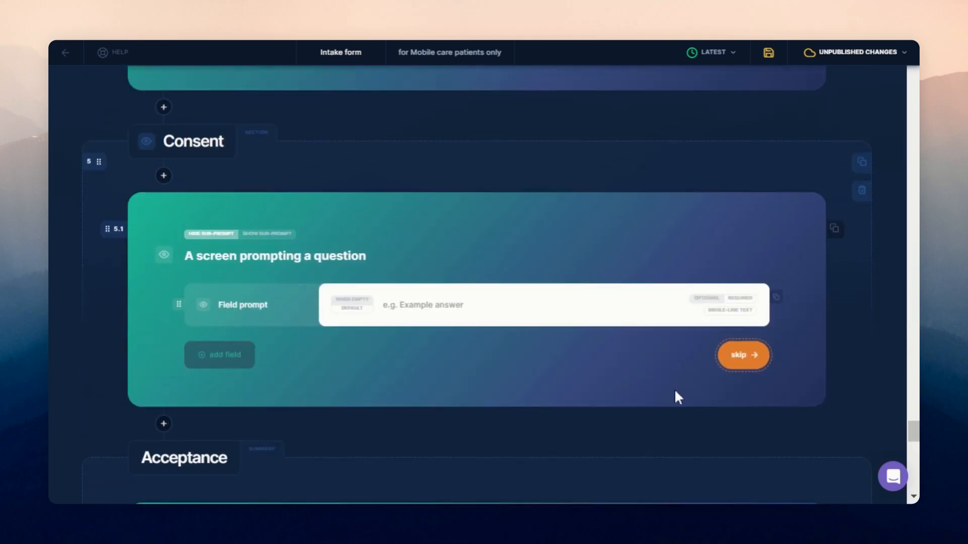
left_click(730, 311)
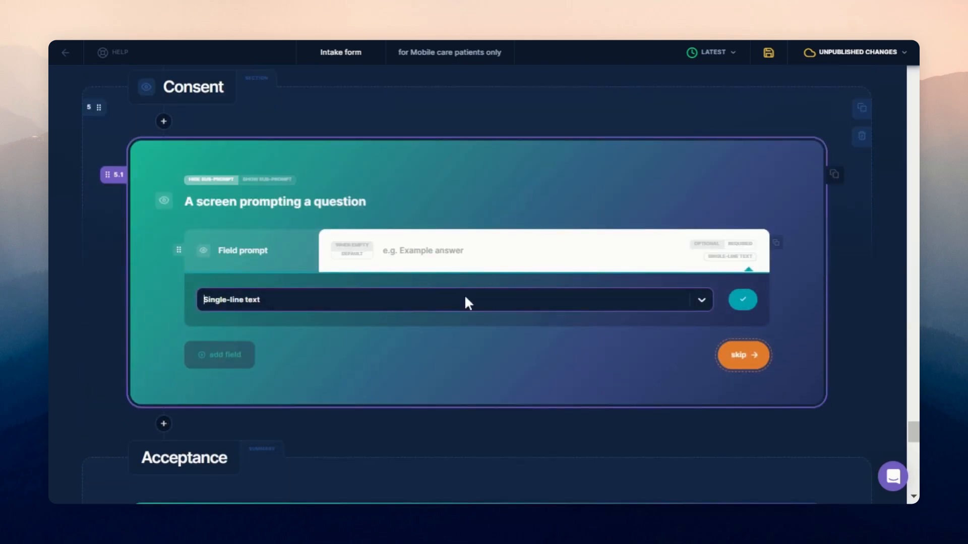
type("policy")
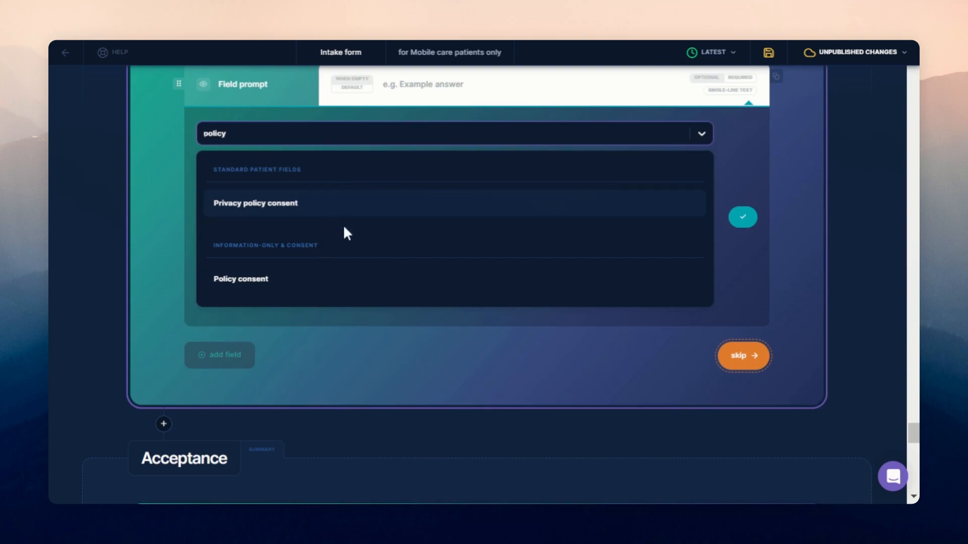
scroll(407, 280, "up", 2)
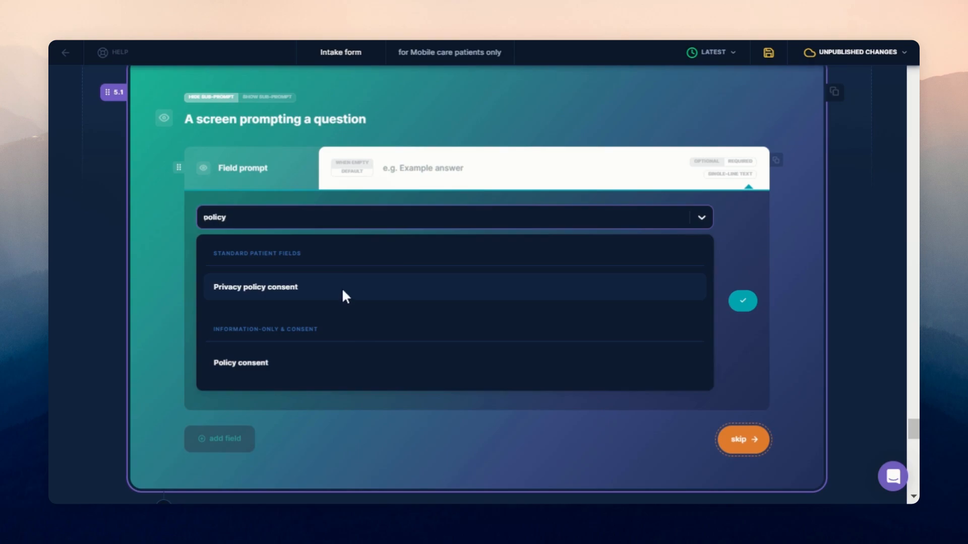
left_click(342, 289)
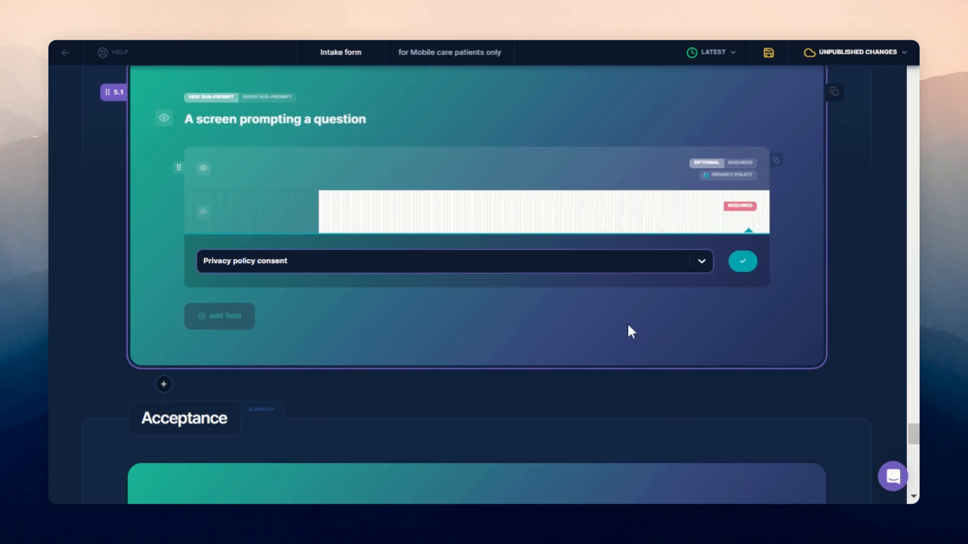
left_click(743, 261)
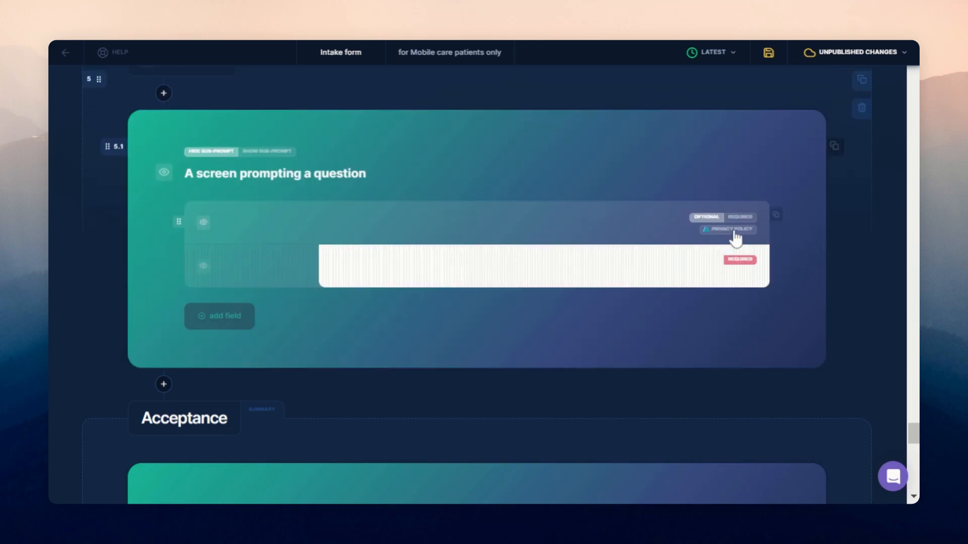
scroll(549, 326, "up", 3)
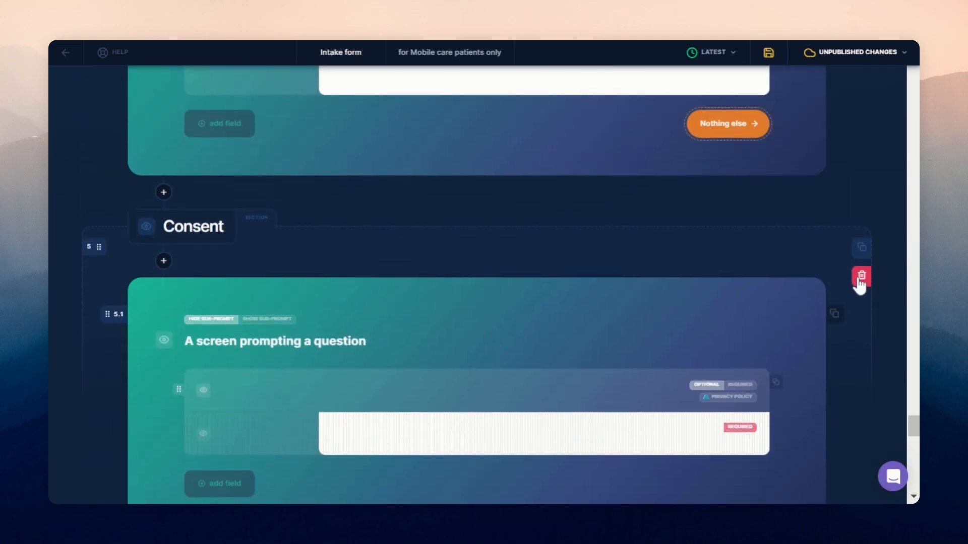
left_click(370, 401)
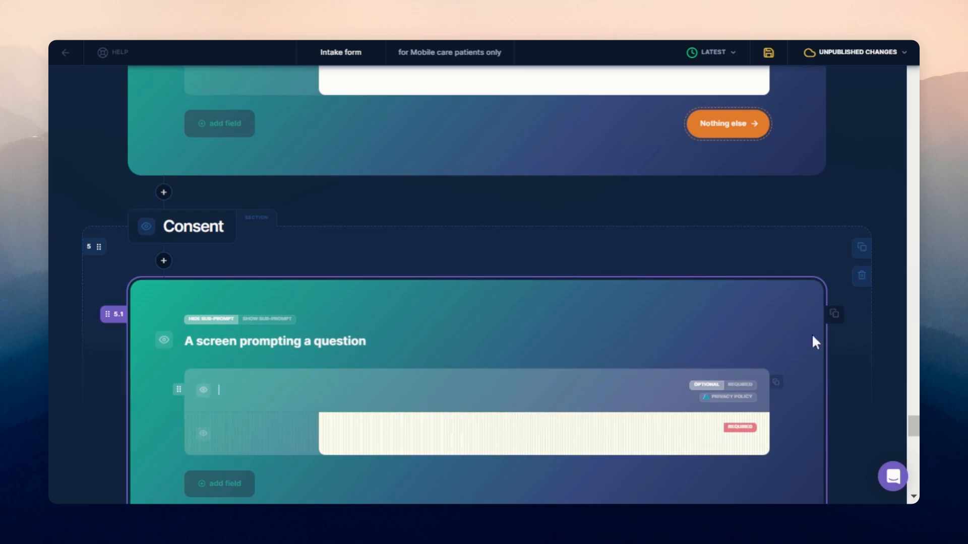
Save the intake form and publish it to both the iPad app and the web.
scroll(773, 349, "down", 2)
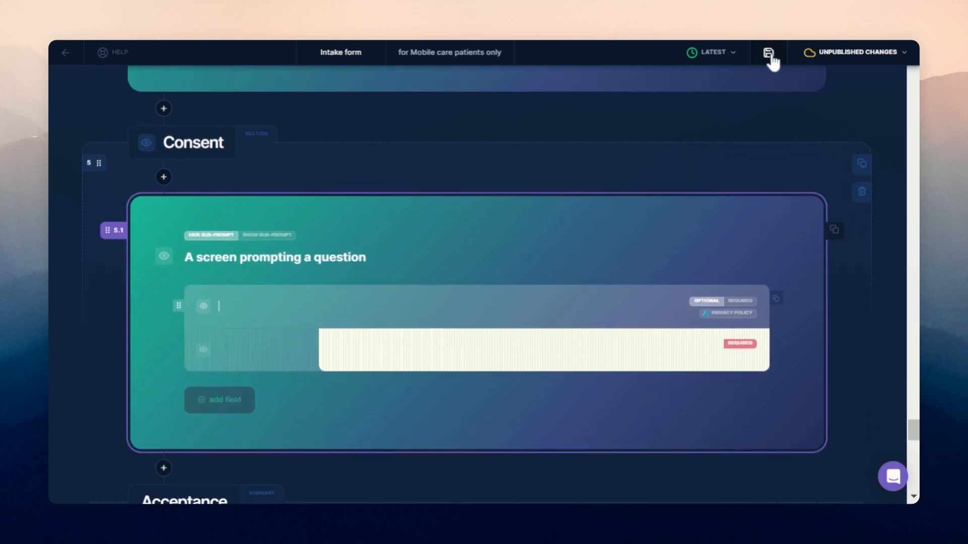
left_click(772, 57)
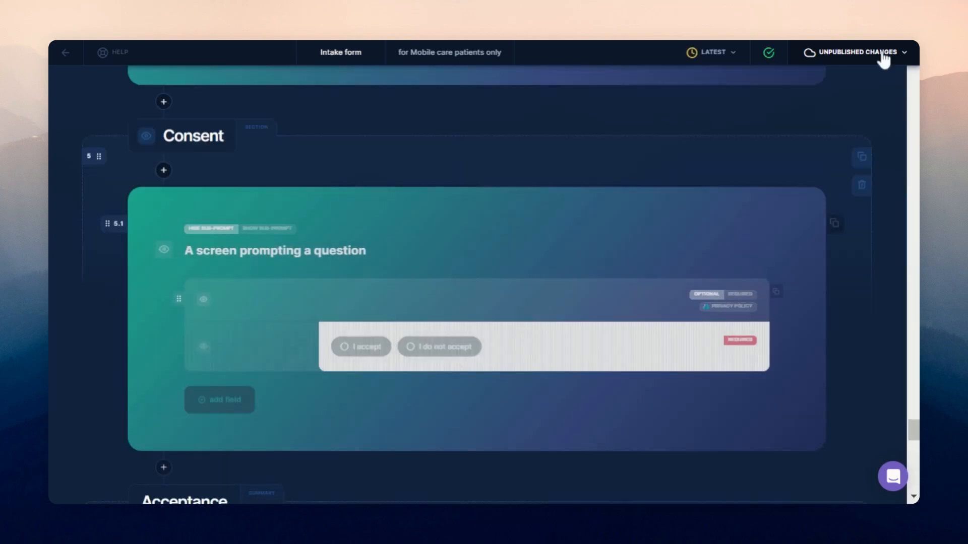
left_click(884, 58)
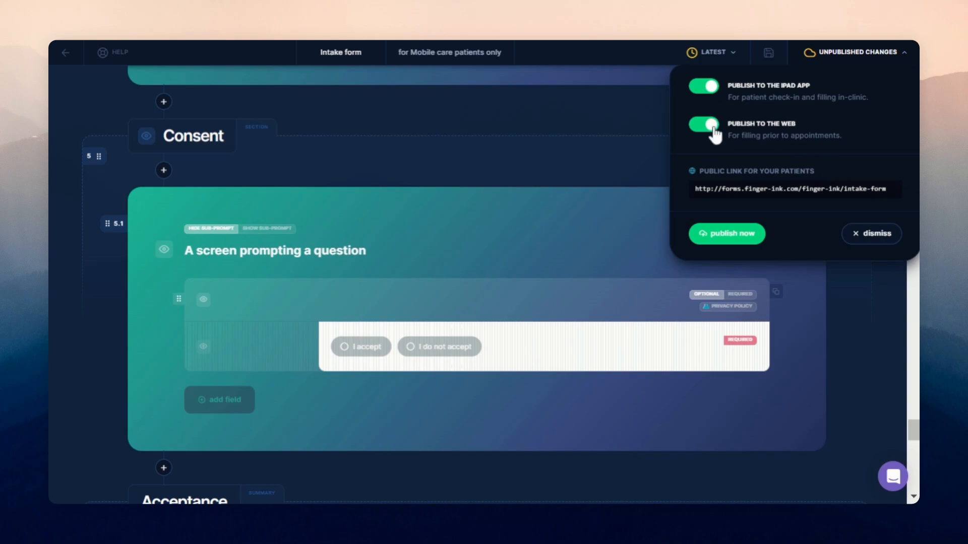
left_click(724, 235)
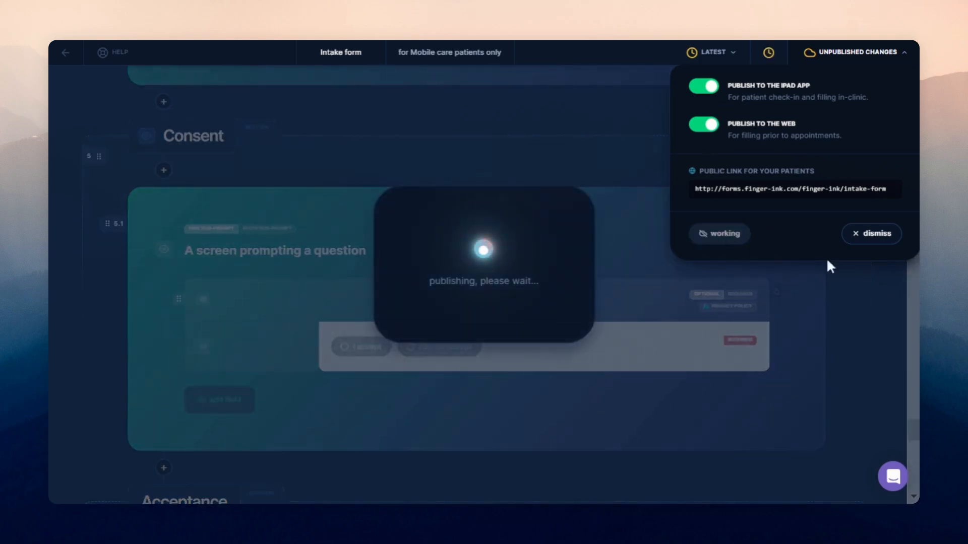